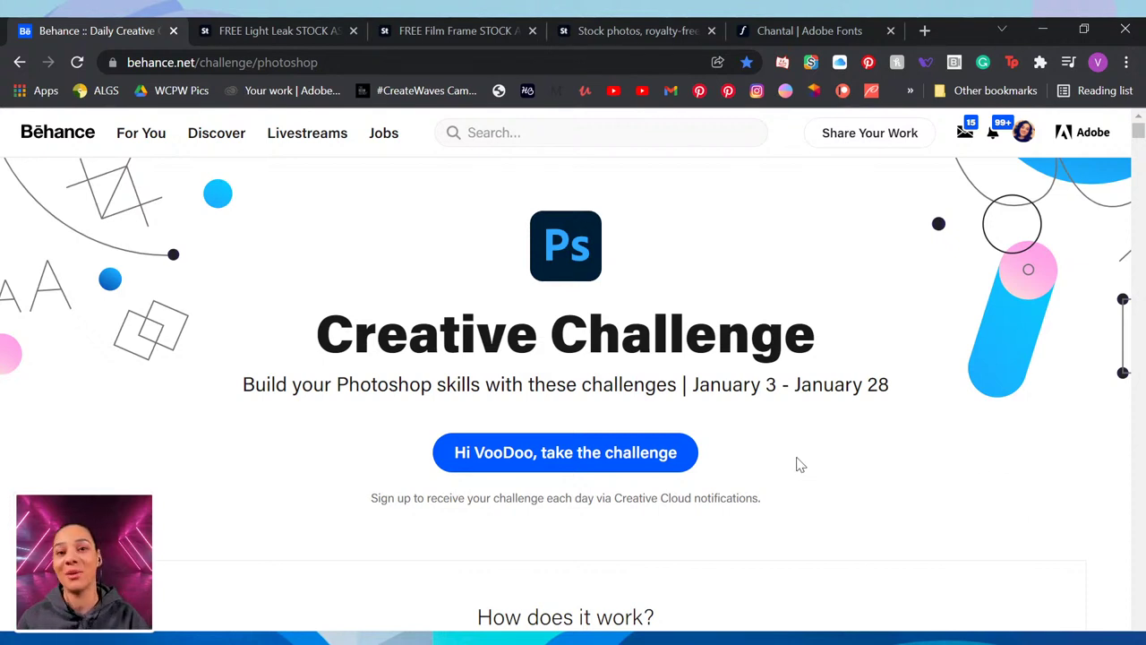
Step: Browse the challenge page, cycling the tutorial carousel forward and back, until Unlock The Challenges shows
scroll(797, 471, "down", 1)
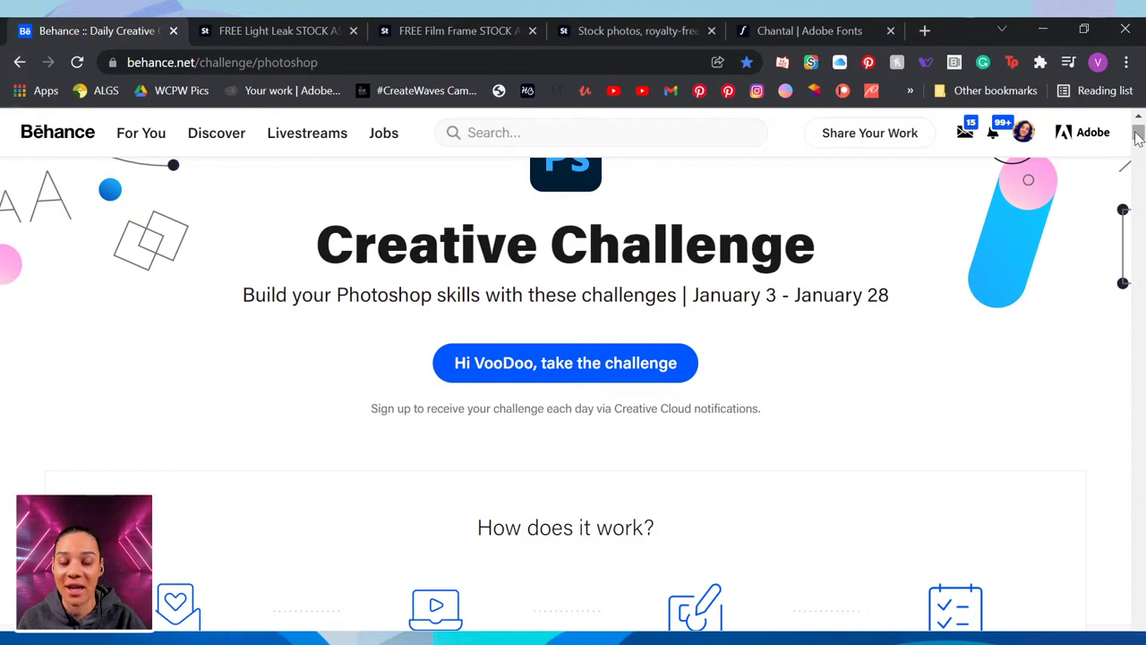
left_click_drag(1137, 135, 1138, 236)
left_click(1088, 301)
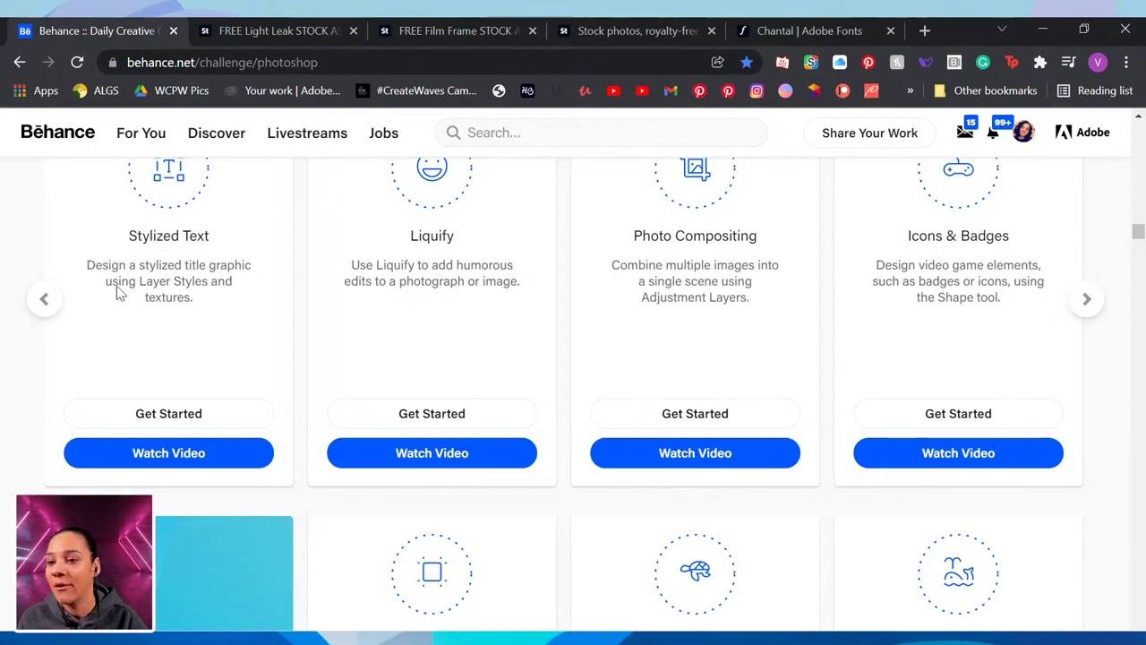
left_click(42, 302)
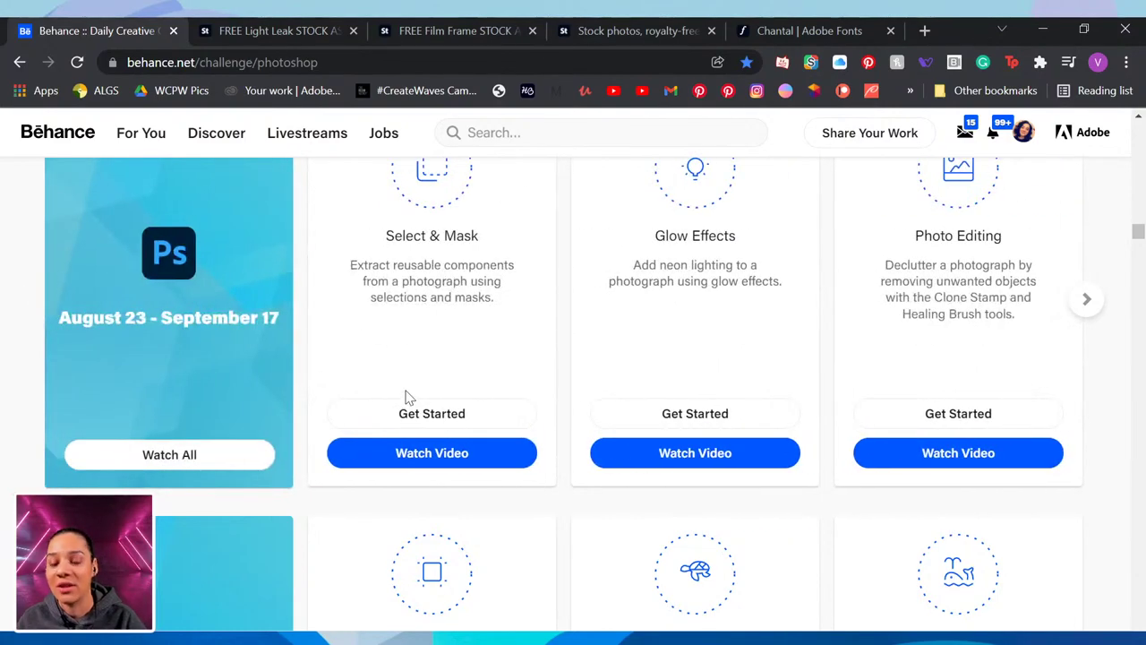
scroll(408, 400, "up", 8)
scroll(408, 400, "up", 10)
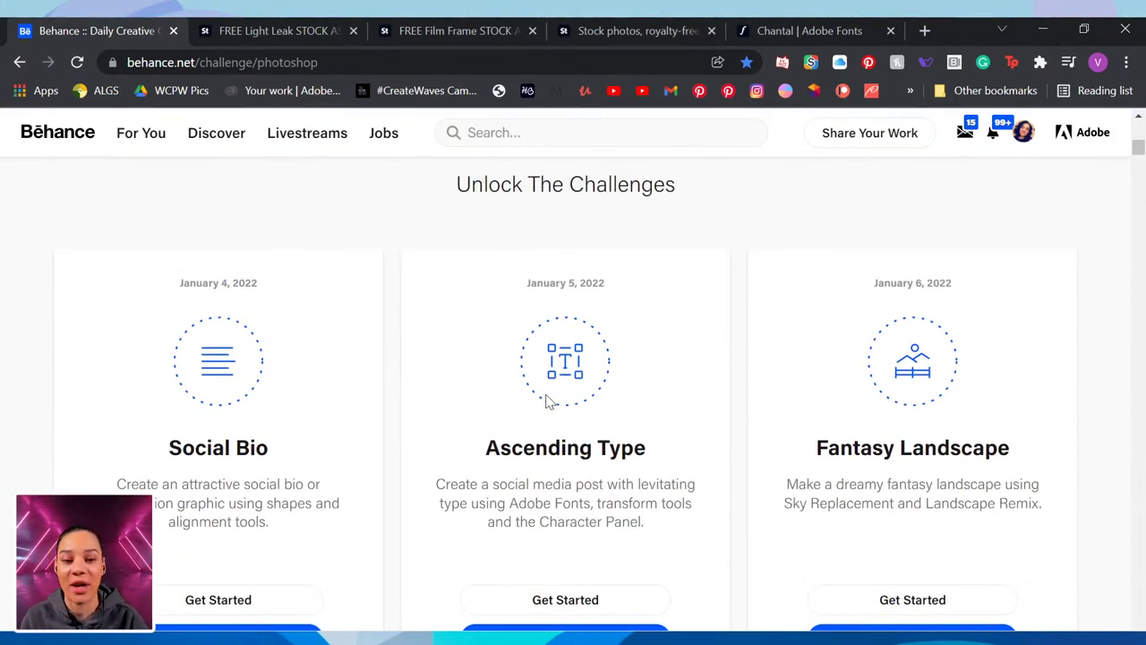
Step: Scroll down to the Distressed & Vintage challenge card dated January 10, 2022
scroll(550, 400, "down", 2)
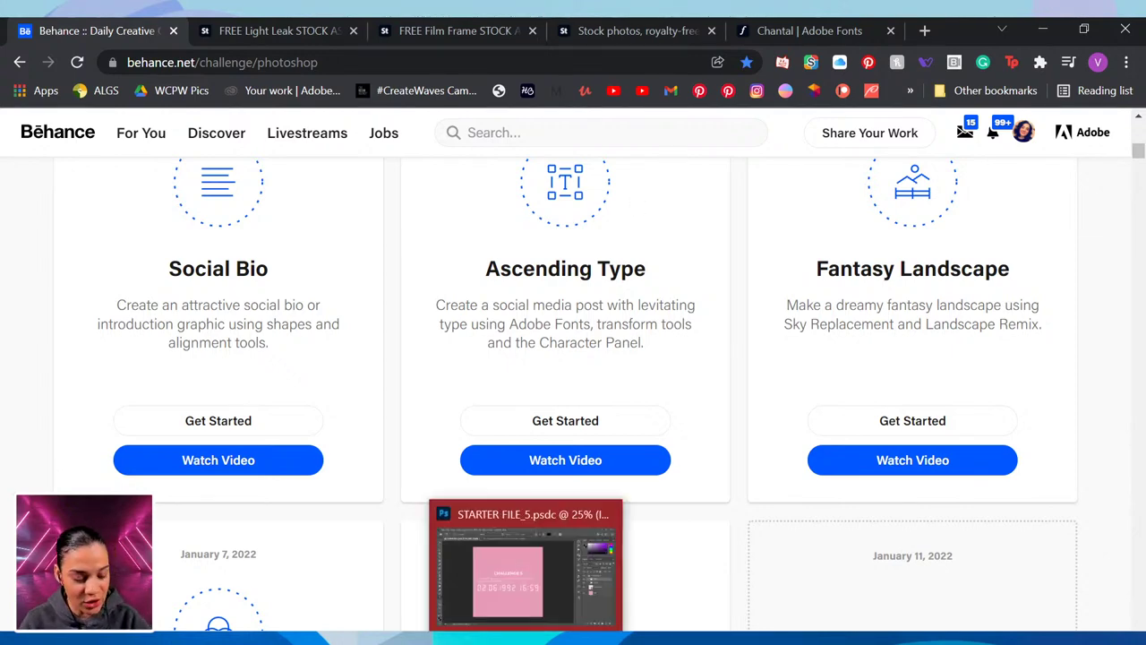
scroll(681, 420, "down", 3)
scroll(613, 475, "down", 1)
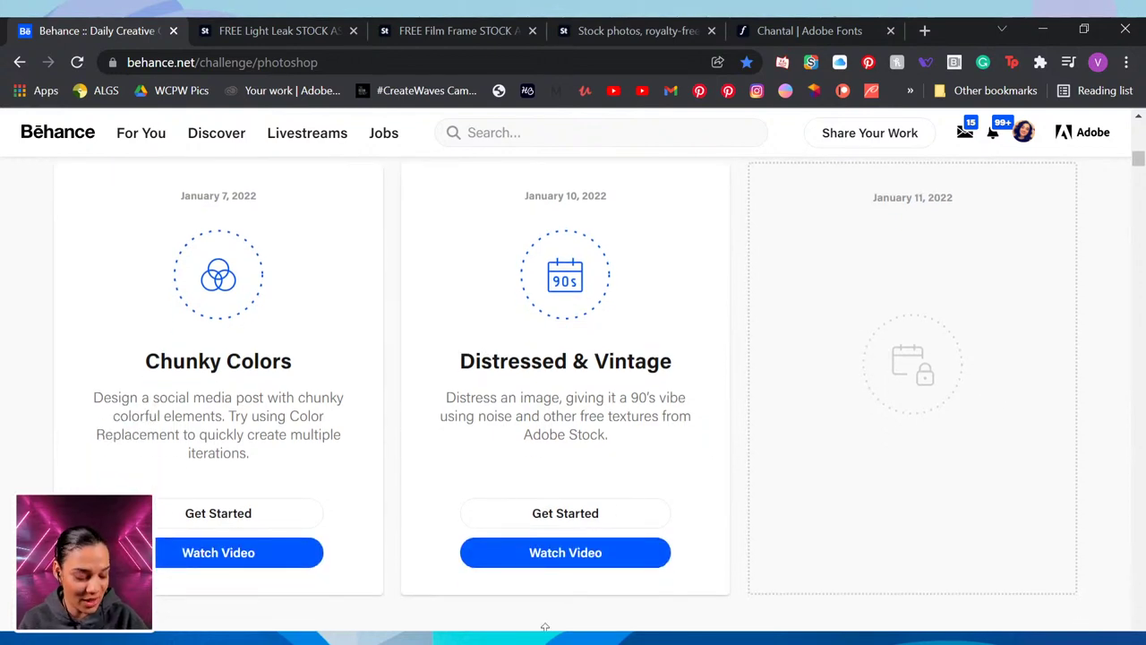
Step: Check the Challenge 5 starter file in Photoshop, then return to the Behance page in Chrome
key("alt+Tab")
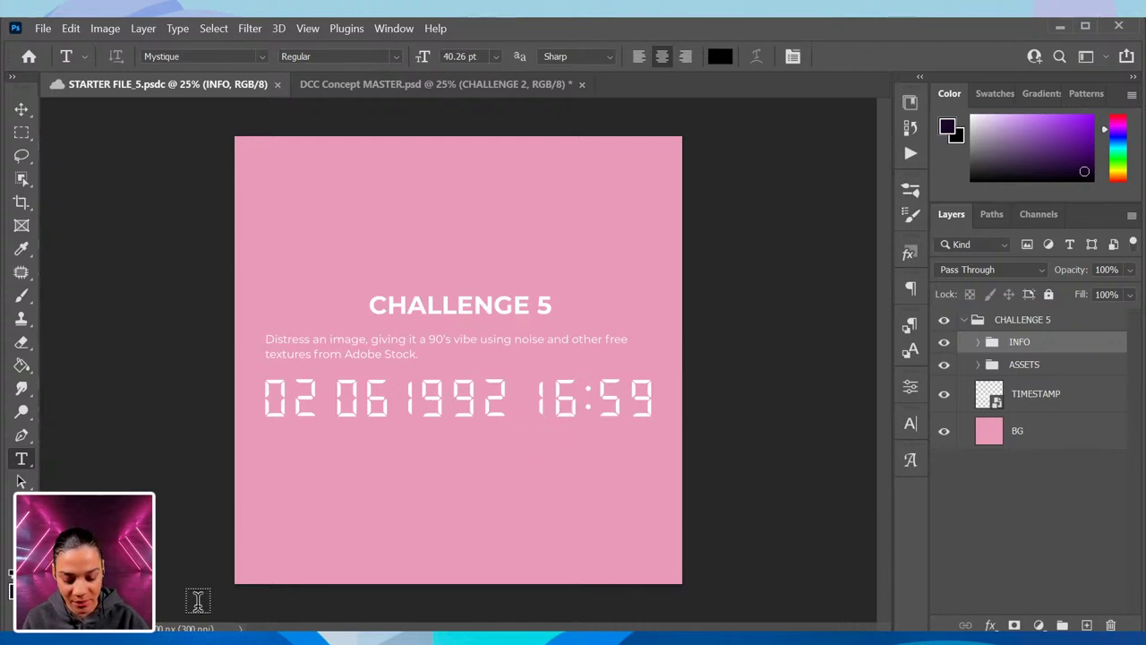
mouse_move(195, 632)
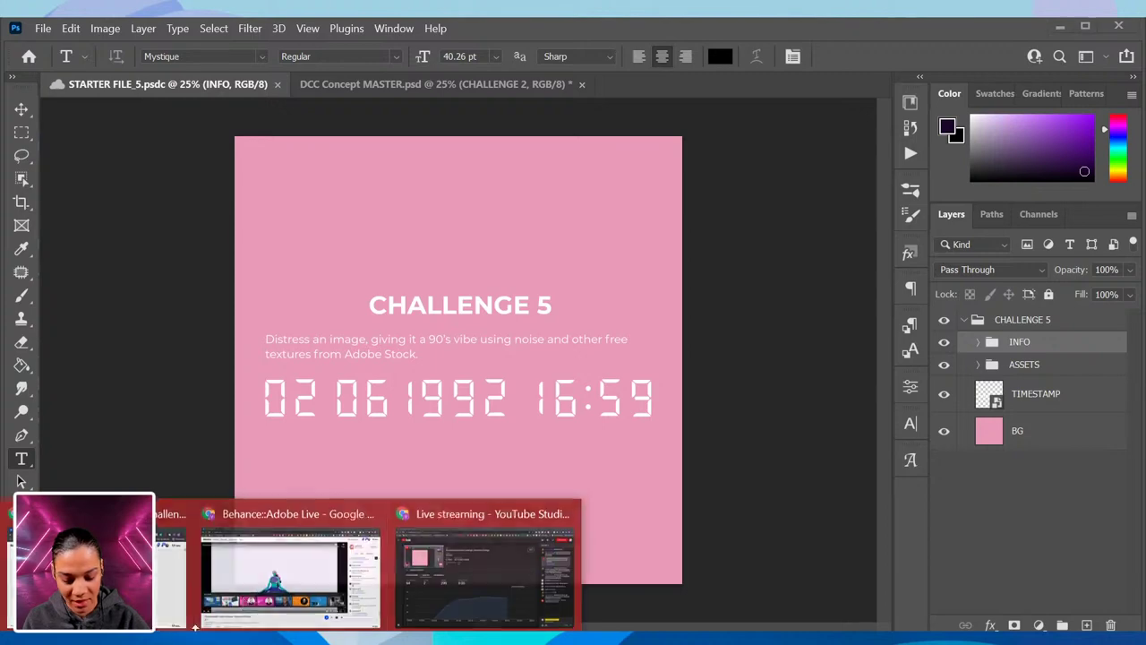
left_click(291, 564)
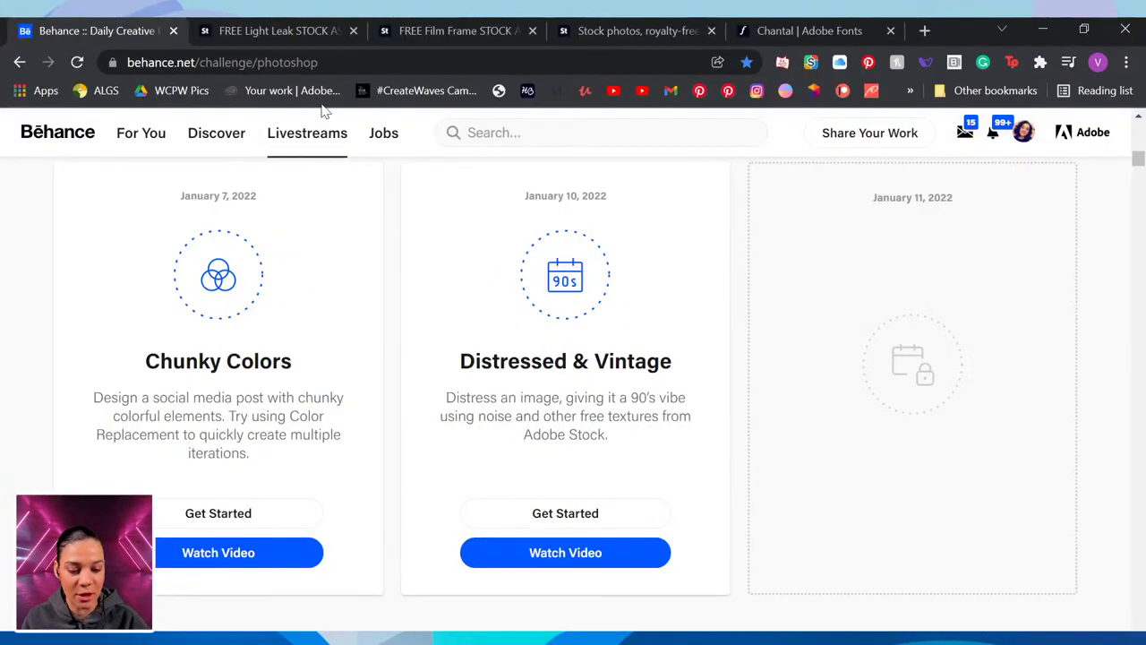
Step: Bring up Adobe Stock's free 'light leak' results and browse through the images
left_click(313, 33)
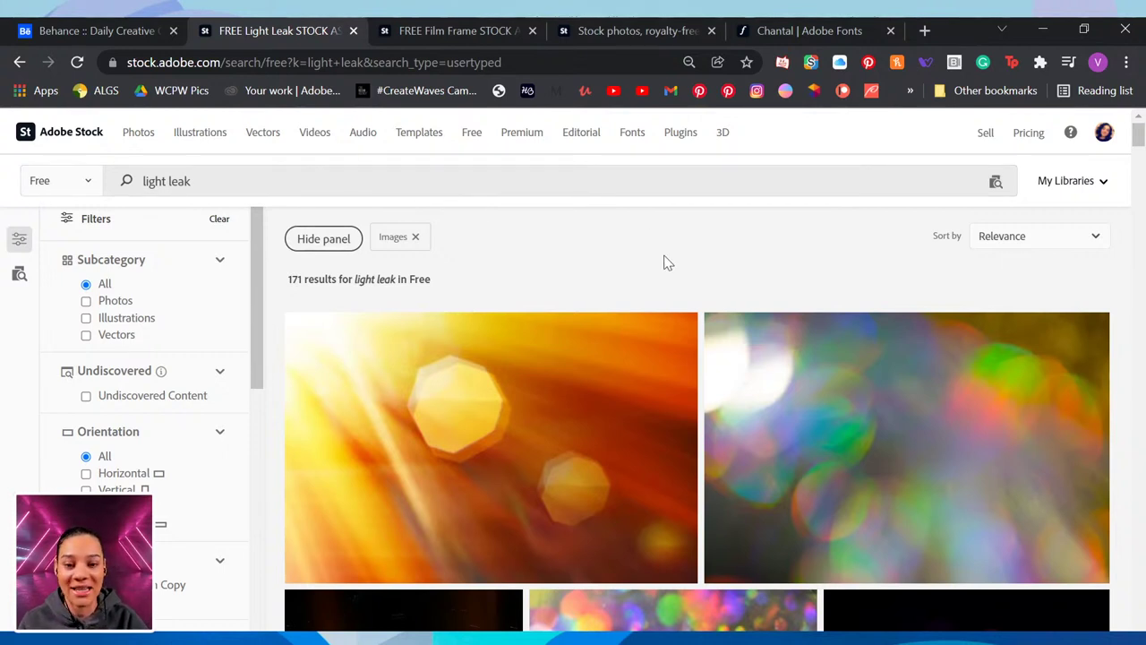
scroll(705, 289, "down", 3)
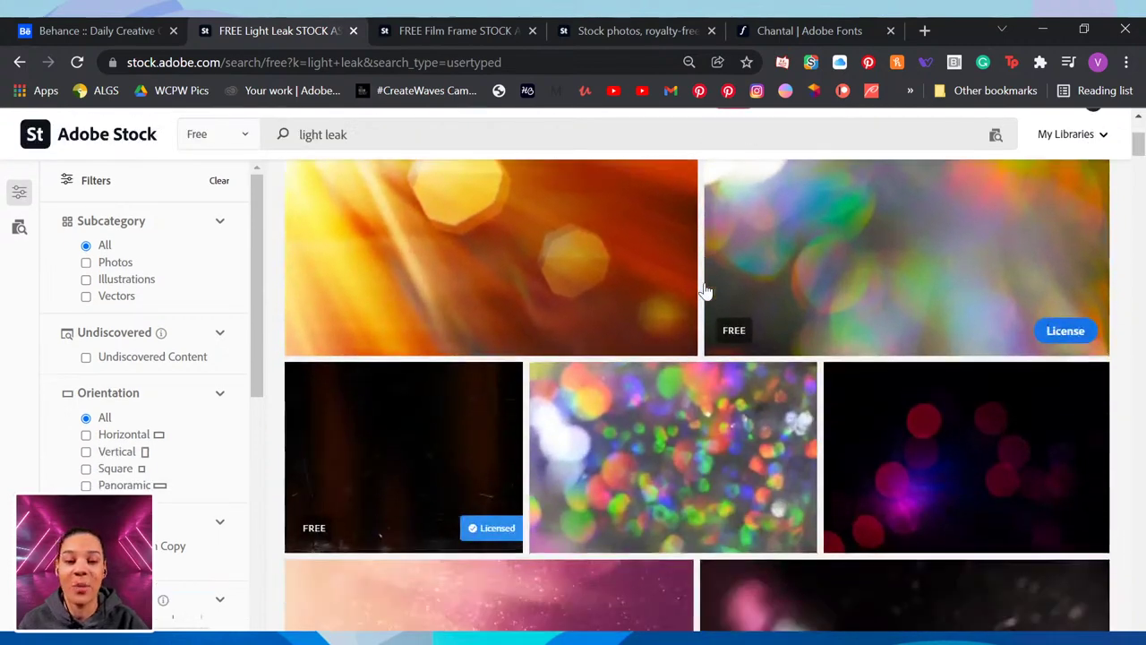
scroll(705, 289, "up", 1)
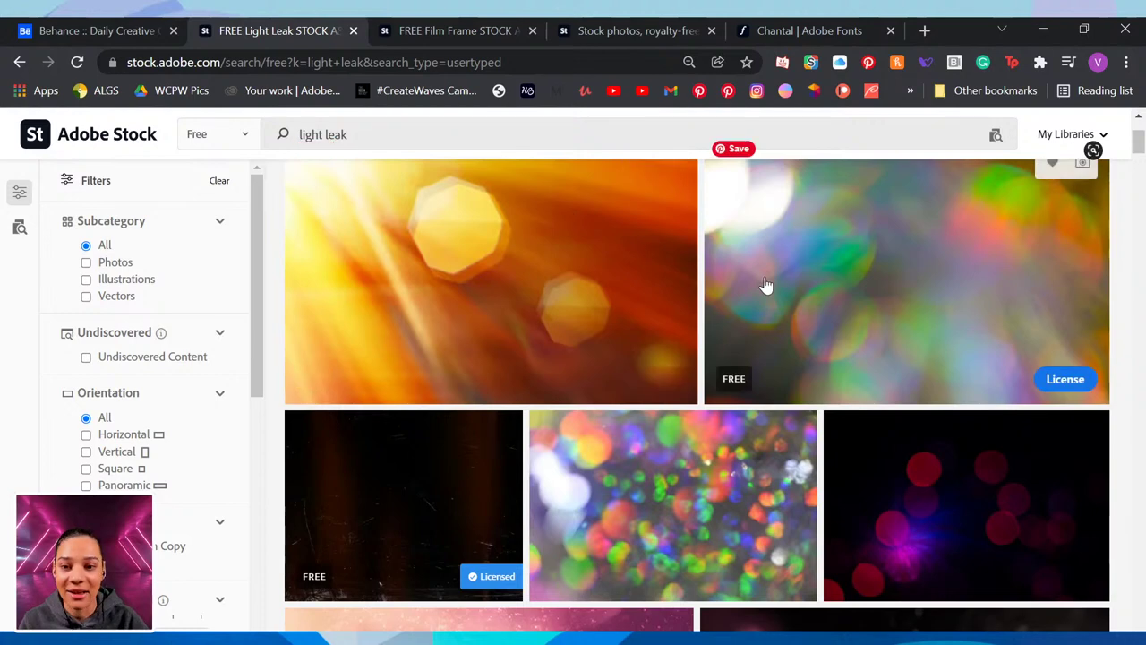
scroll(762, 287, "down", 2)
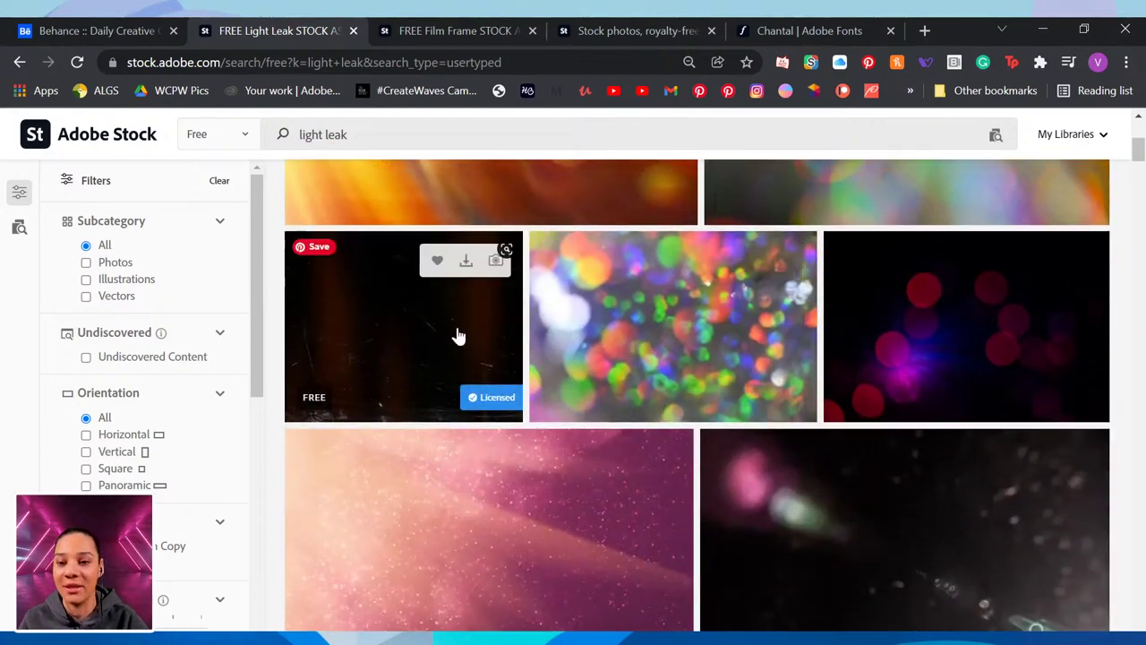
scroll(447, 345, "down", 6)
scroll(448, 350, "down", 2)
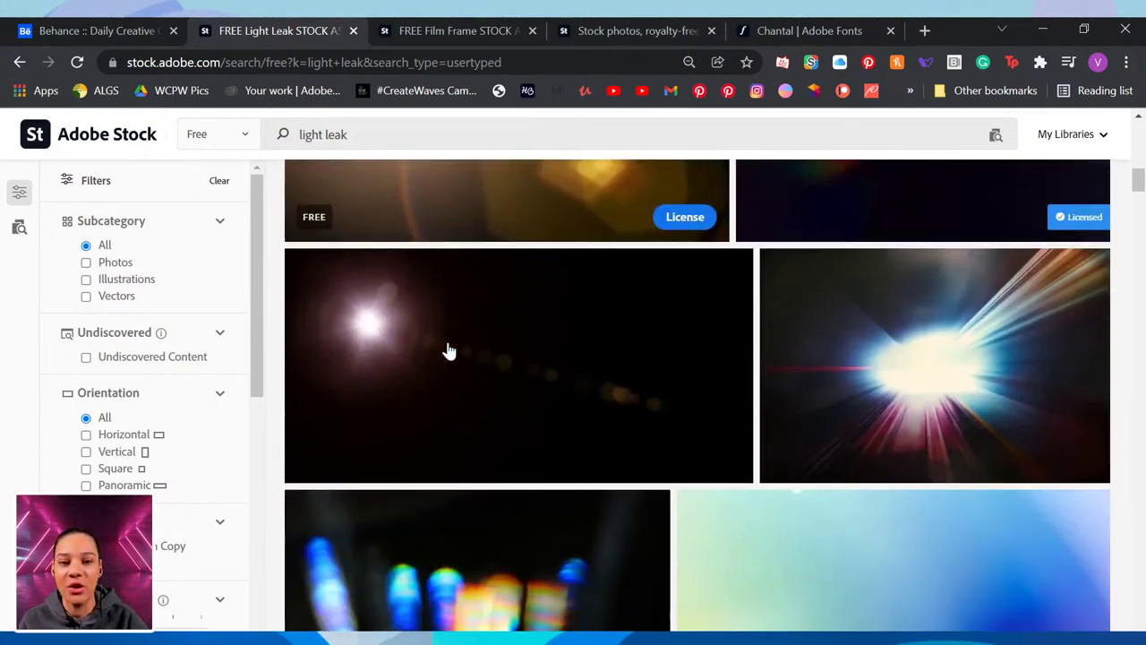
scroll(1021, 329, "down", 2)
scroll(1015, 332, "down", 5)
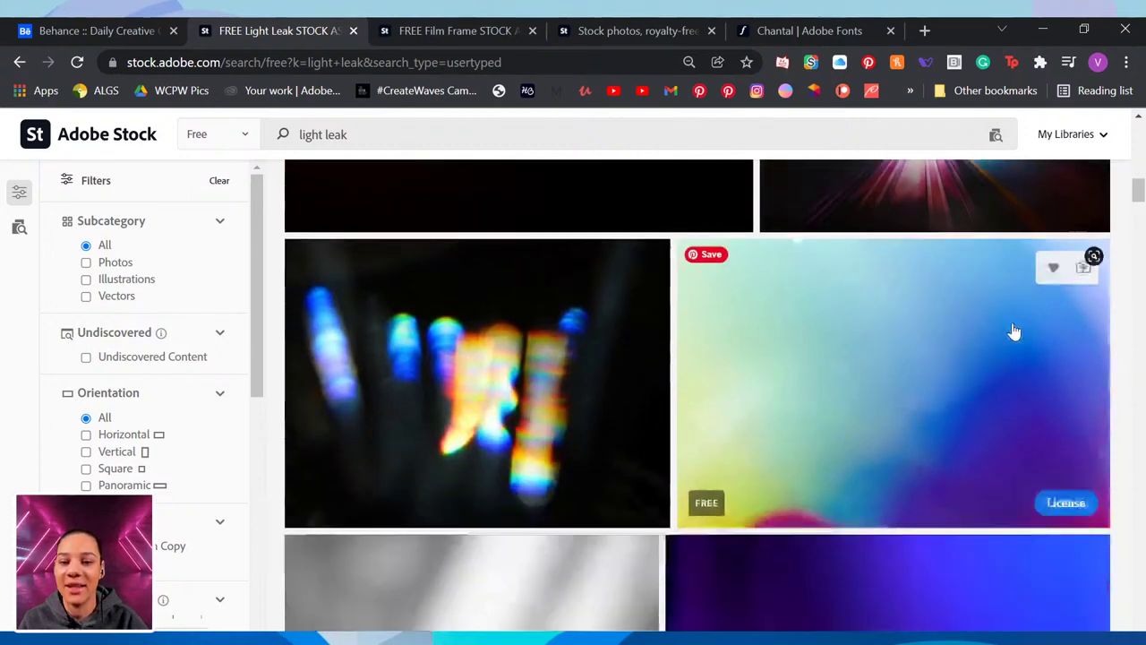
scroll(920, 346, "down", 10)
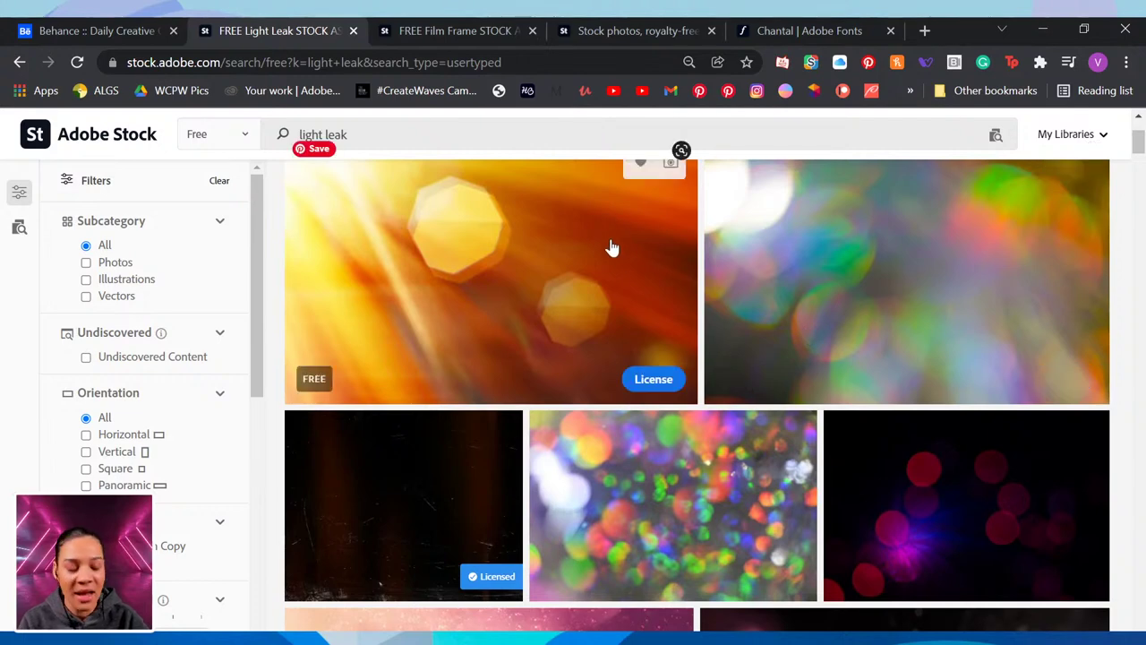
Step: Browse Adobe Stock's free 'film frame' results, then switch to the Chantal Adobe Fonts page
left_click(422, 33)
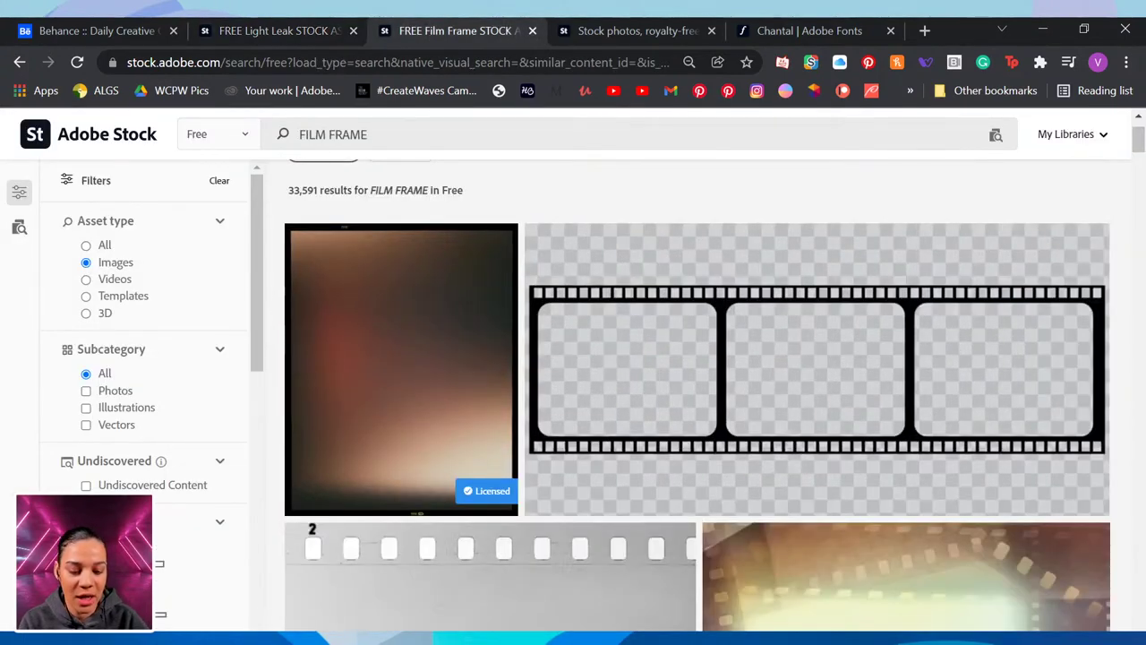
scroll(581, 216, "down", 1)
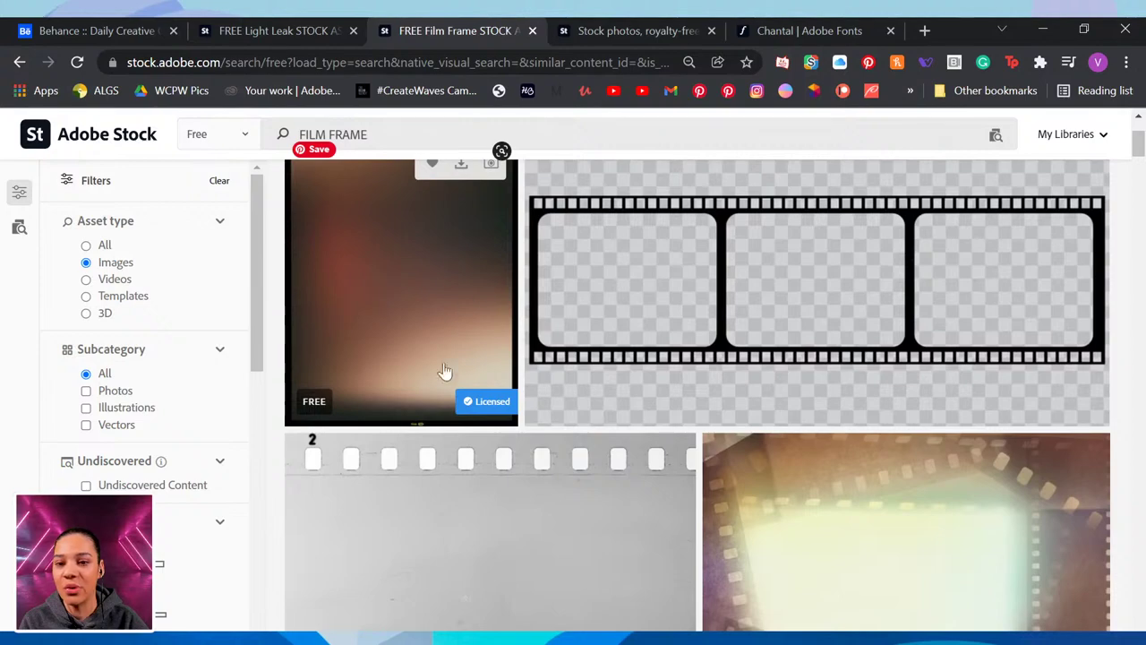
scroll(509, 332, "down", 6)
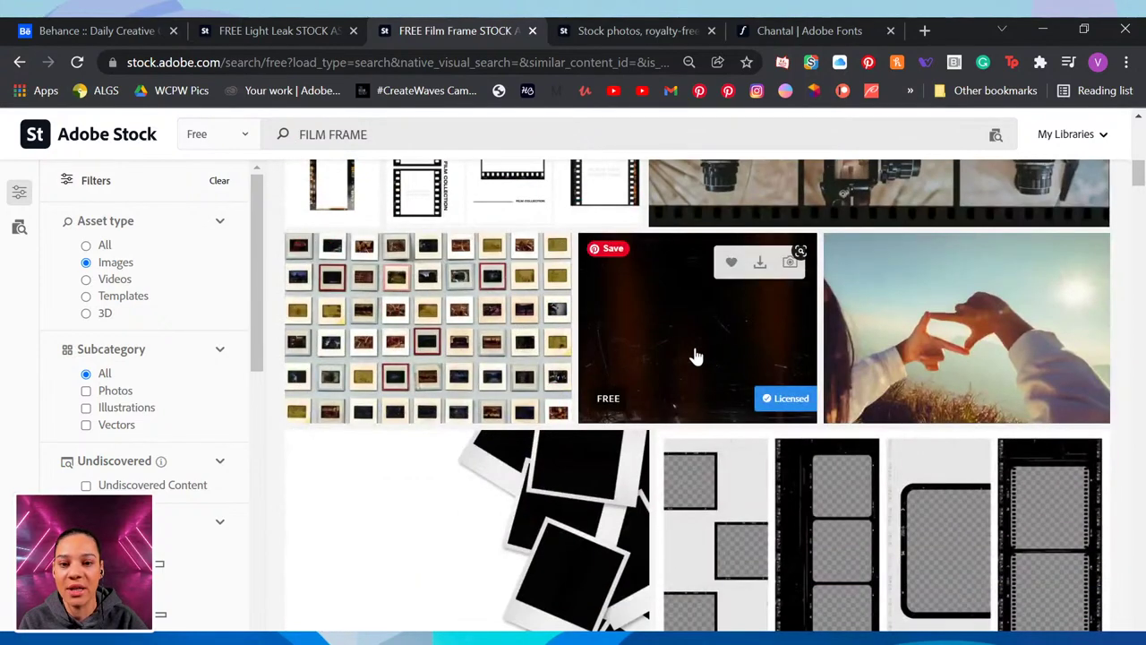
scroll(692, 357, "down", 1)
scroll(692, 356, "down", 1)
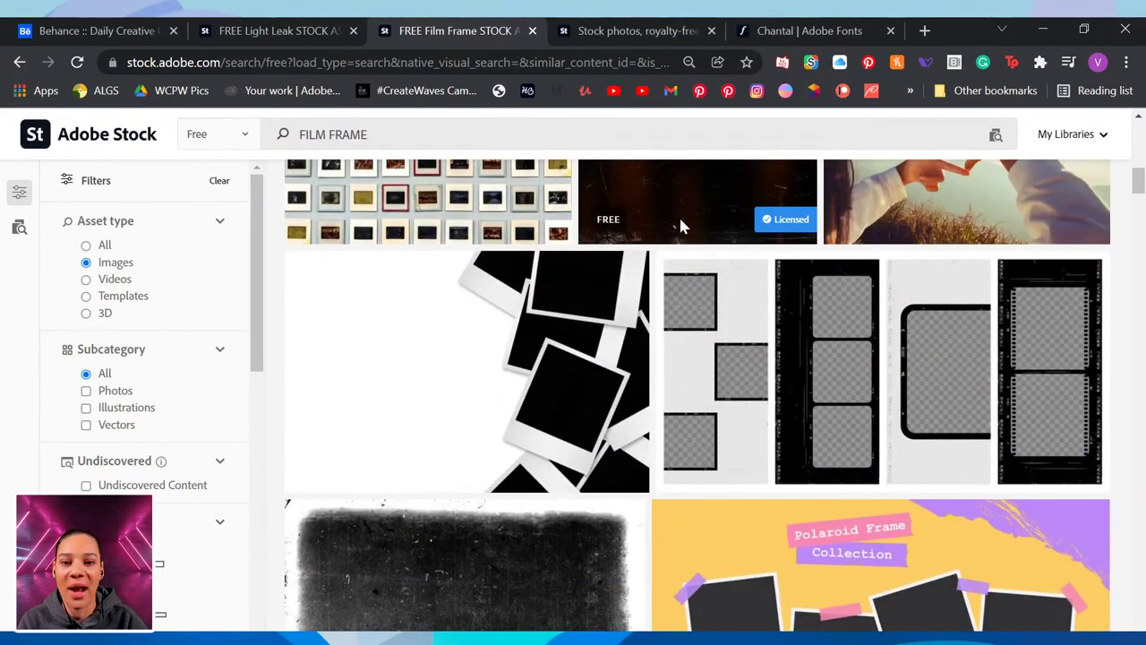
scroll(679, 226, "up", 2)
scroll(681, 341, "down", 4)
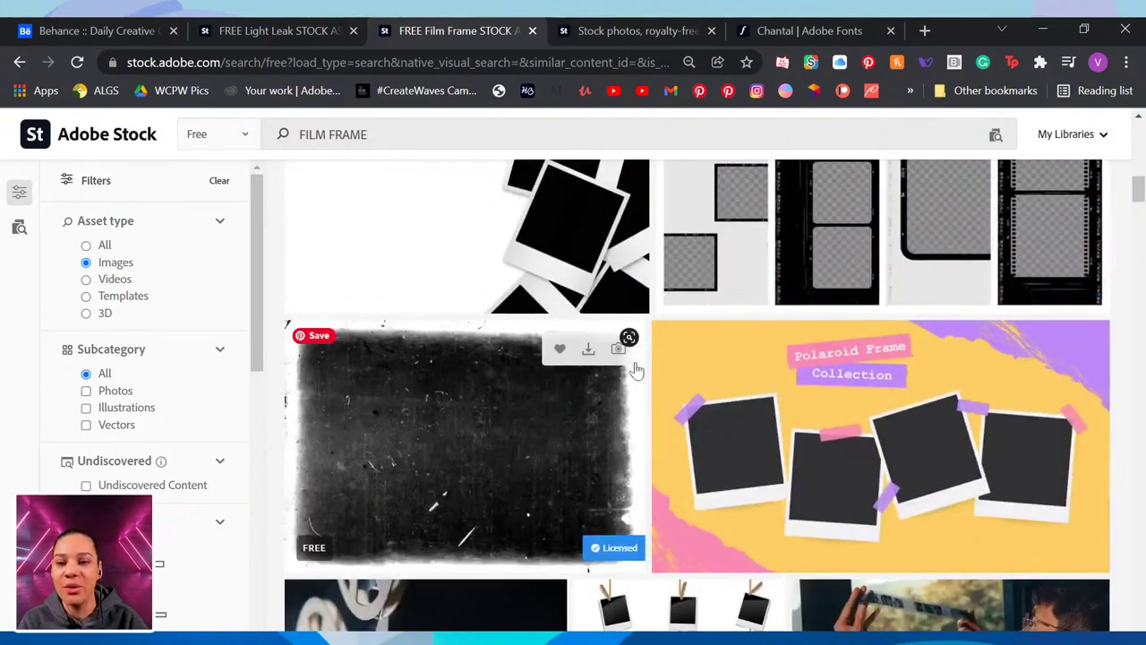
scroll(565, 404, "down", 3)
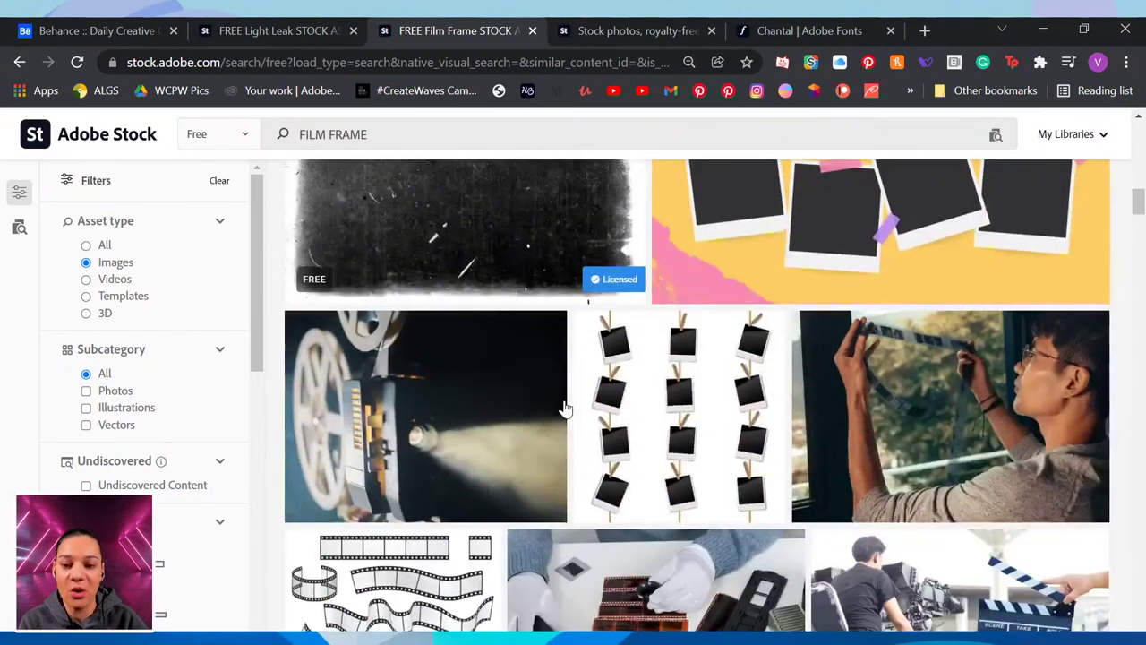
scroll(565, 408, "down", 4)
scroll(562, 421, "down", 3)
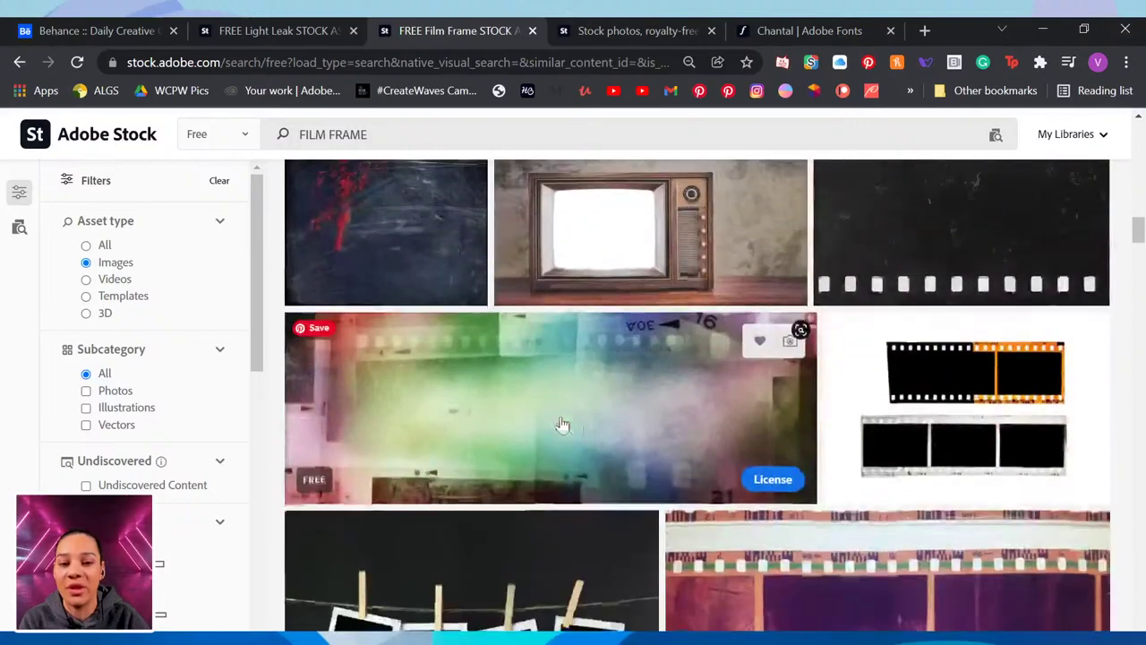
scroll(631, 352, "up", 1)
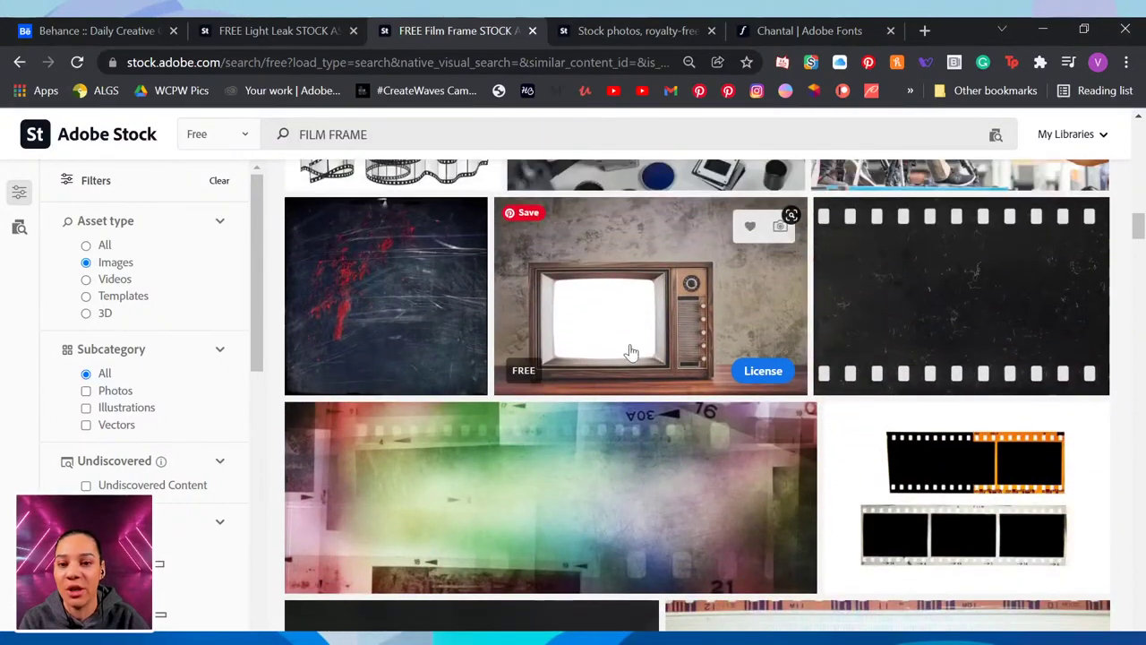
scroll(614, 320, "up", 4)
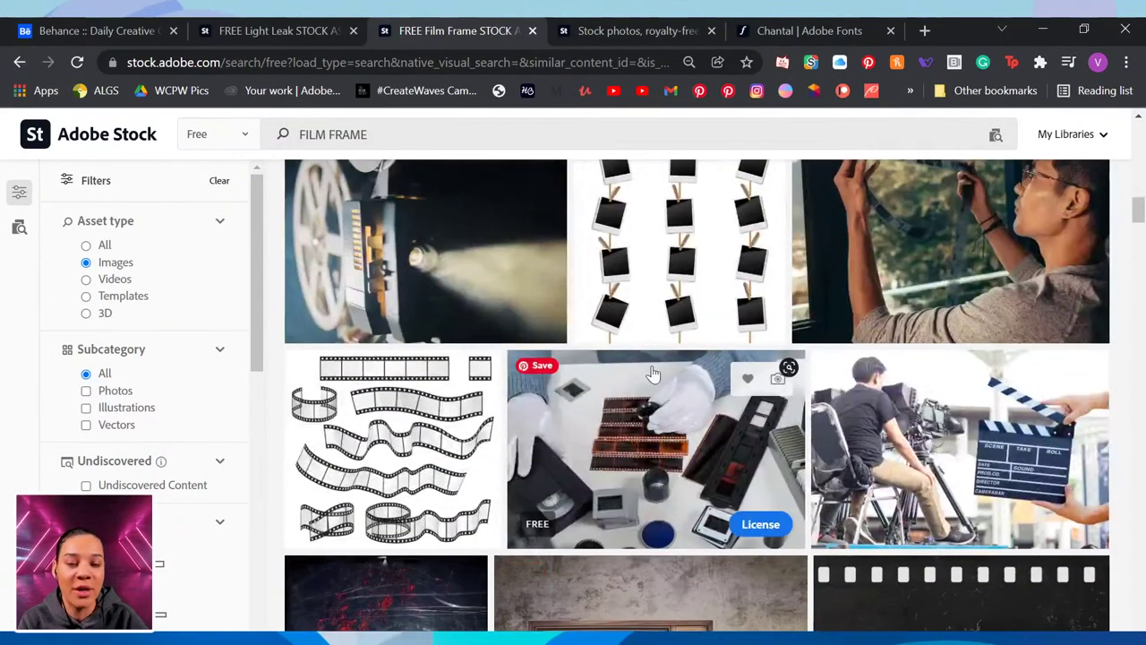
scroll(653, 374, "up", 7)
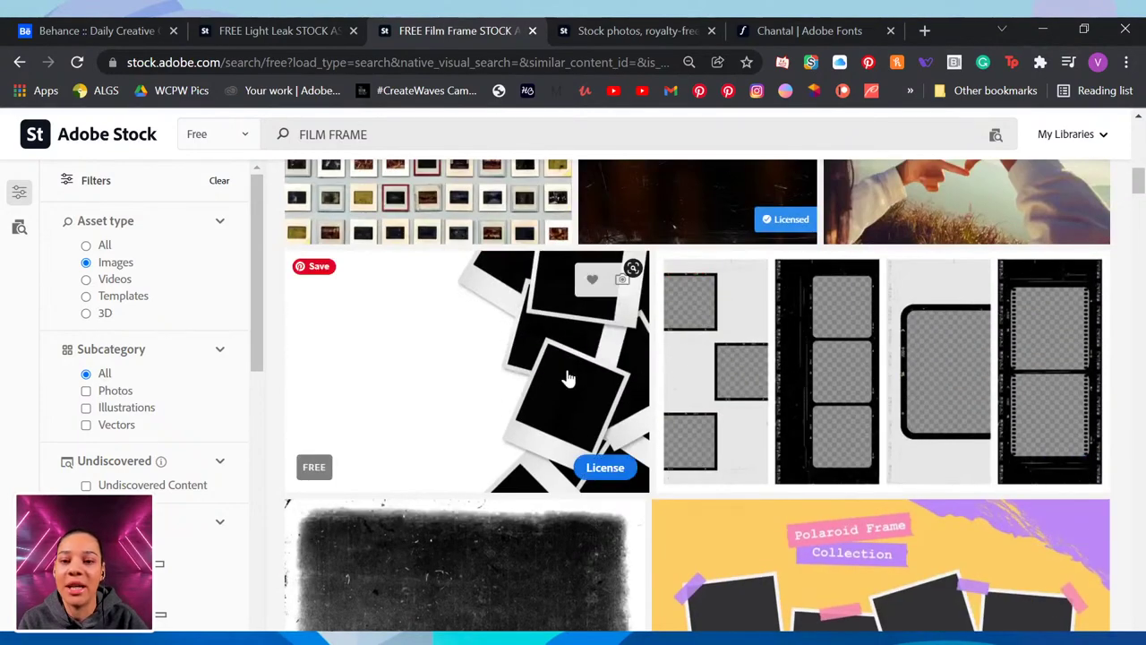
scroll(849, 369, "up", 4)
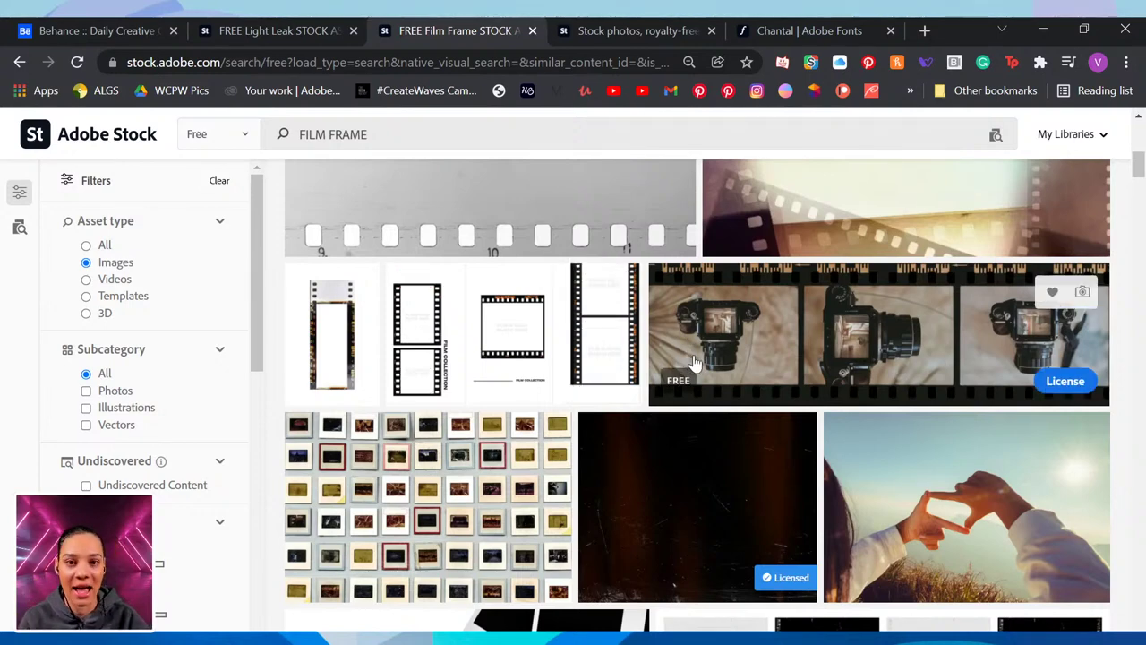
left_click(782, 32)
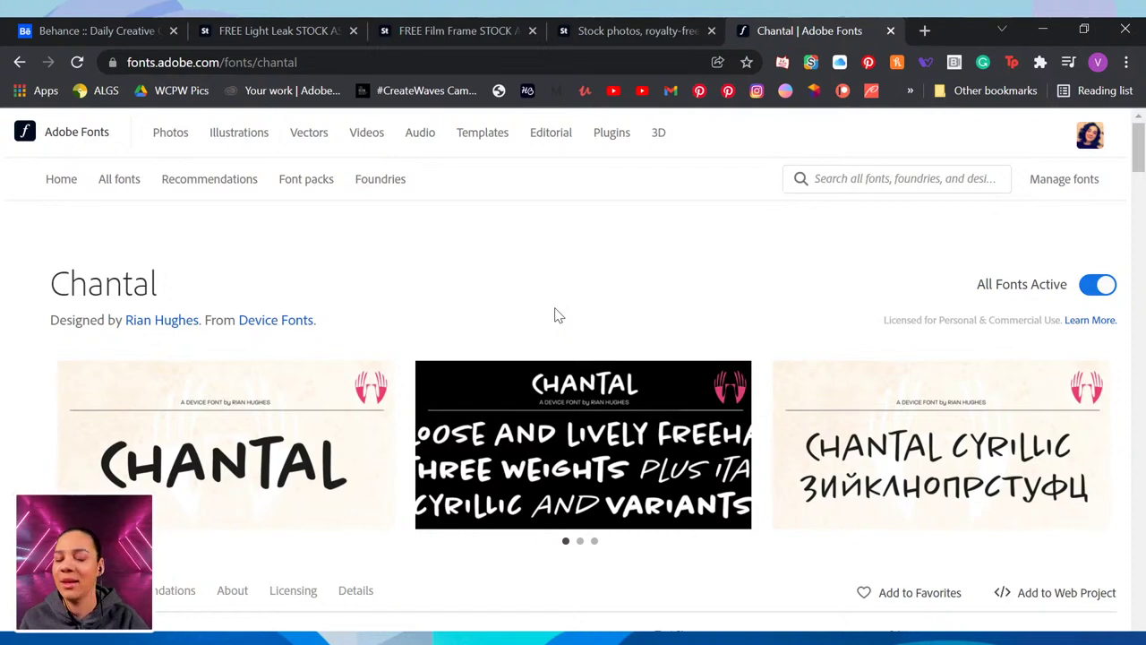
Step: Review the Chantal styles, confirming all are active, including Chantal Light Italic and Chantal Medium
scroll(555, 314, "down", 2)
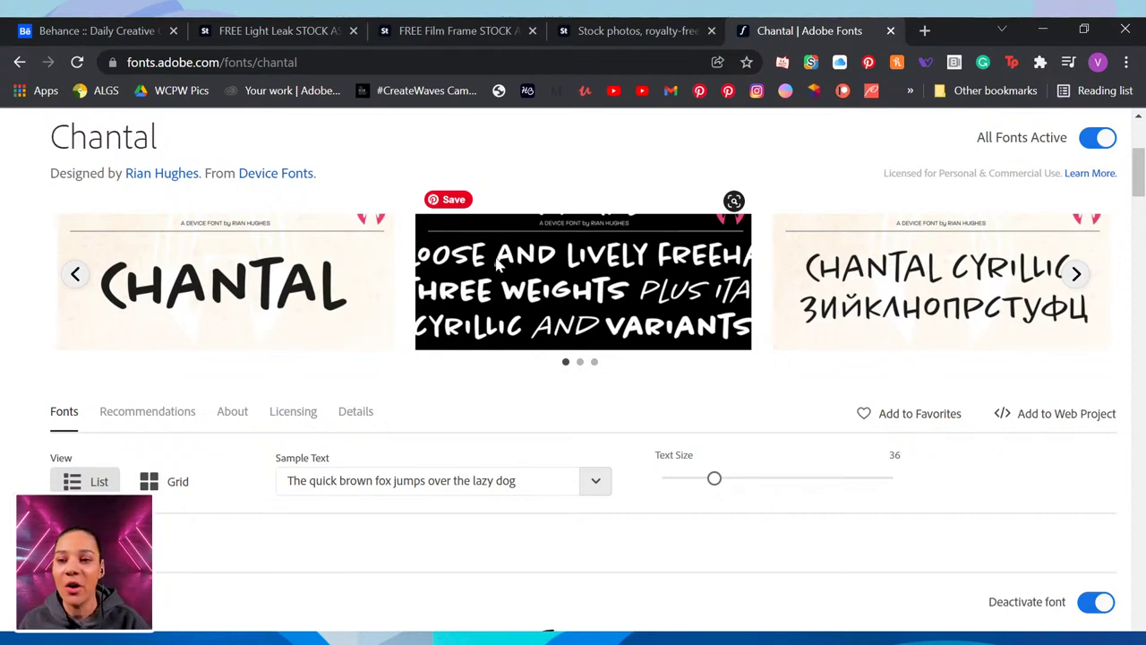
scroll(407, 266, "up", 2)
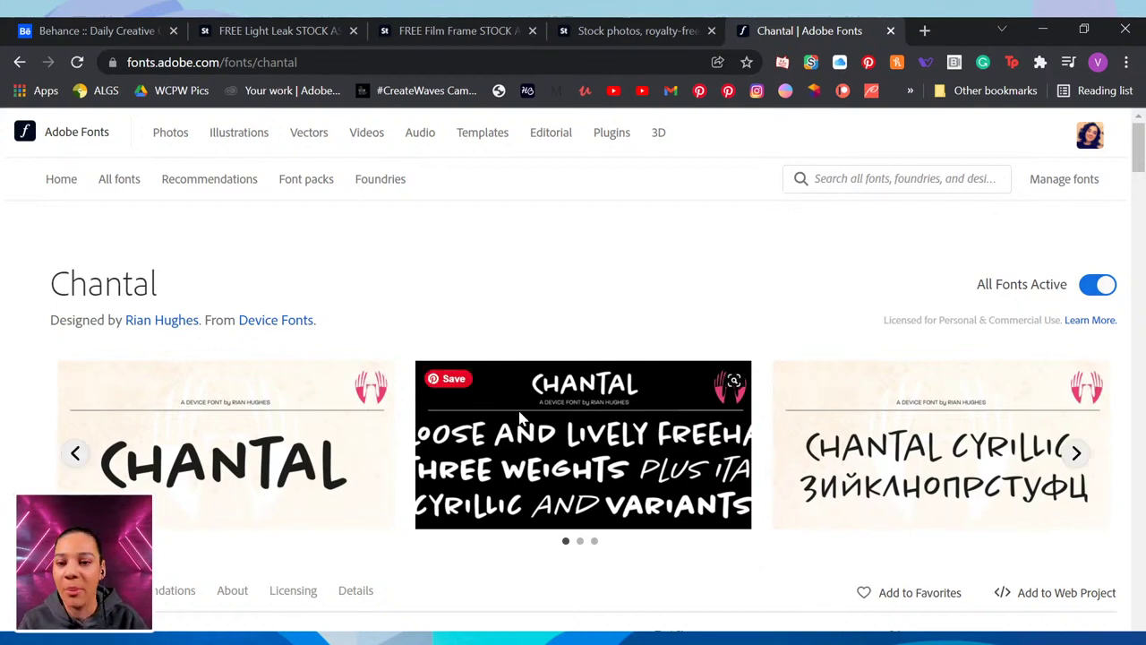
scroll(526, 421, "down", 2)
scroll(527, 421, "down", 10)
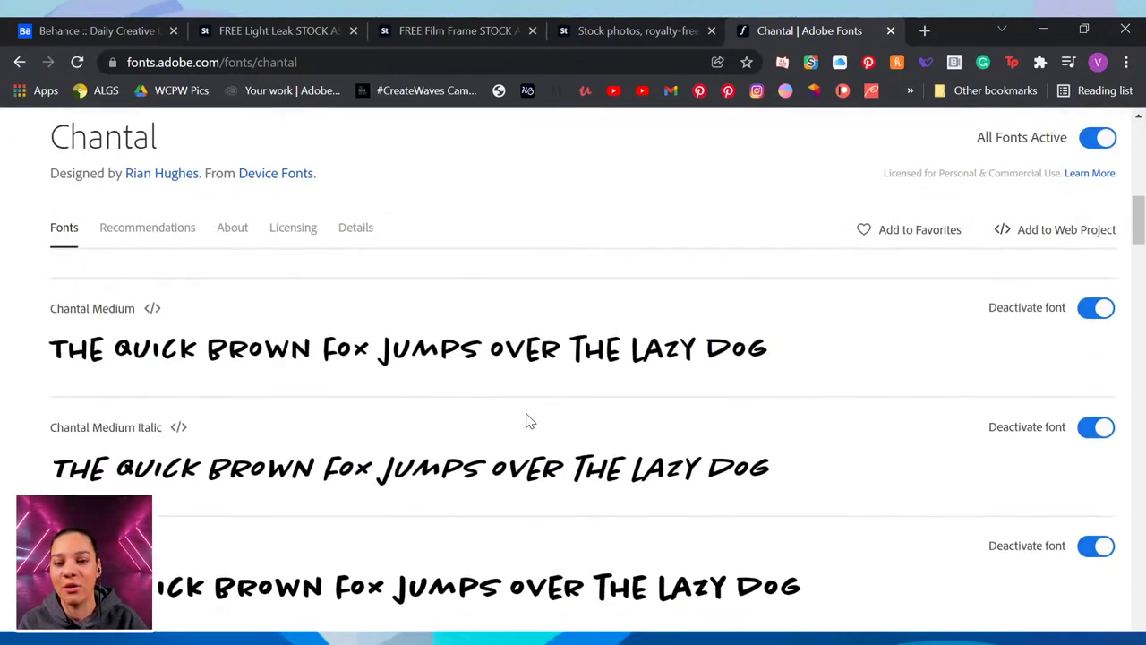
scroll(526, 422, "down", 2)
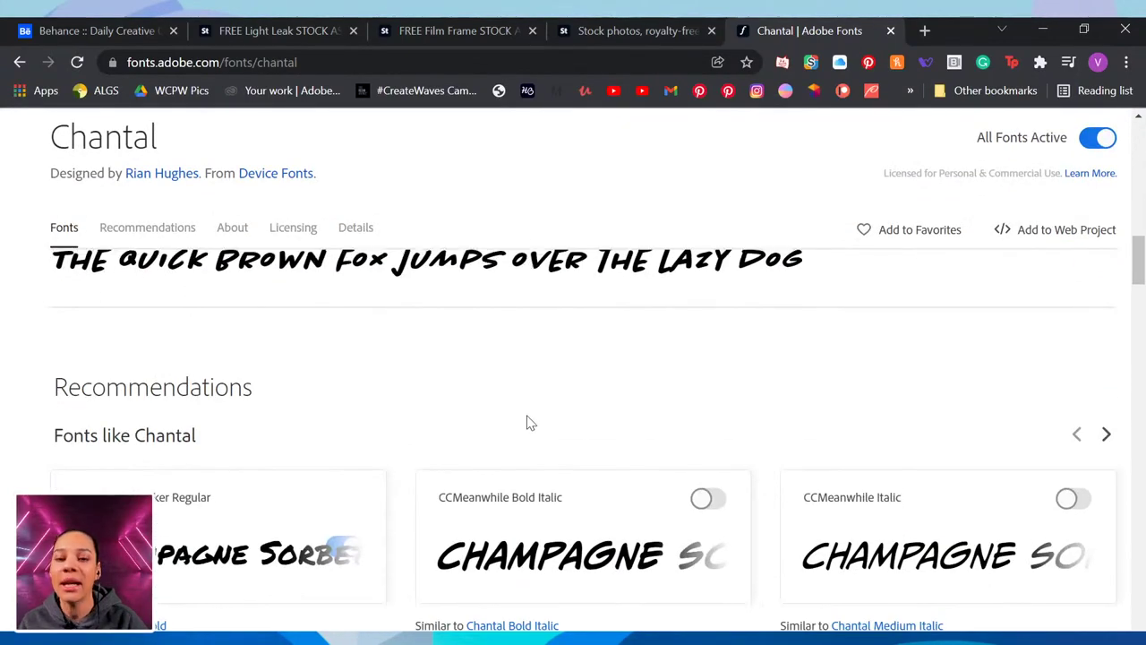
scroll(389, 343, "up", 4)
scroll(601, 333, "up", 2)
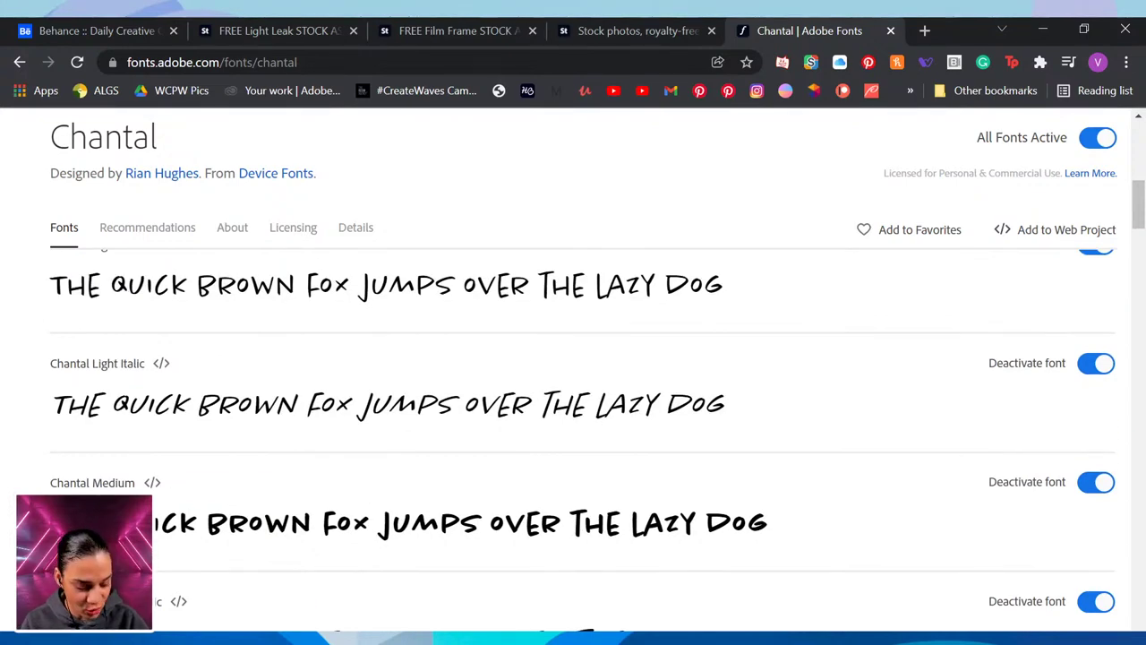
Step: In STARTER FILE_5, expand the ASSETS group and hide the INFO group and TIMESTAMP layer
left_click(571, 560)
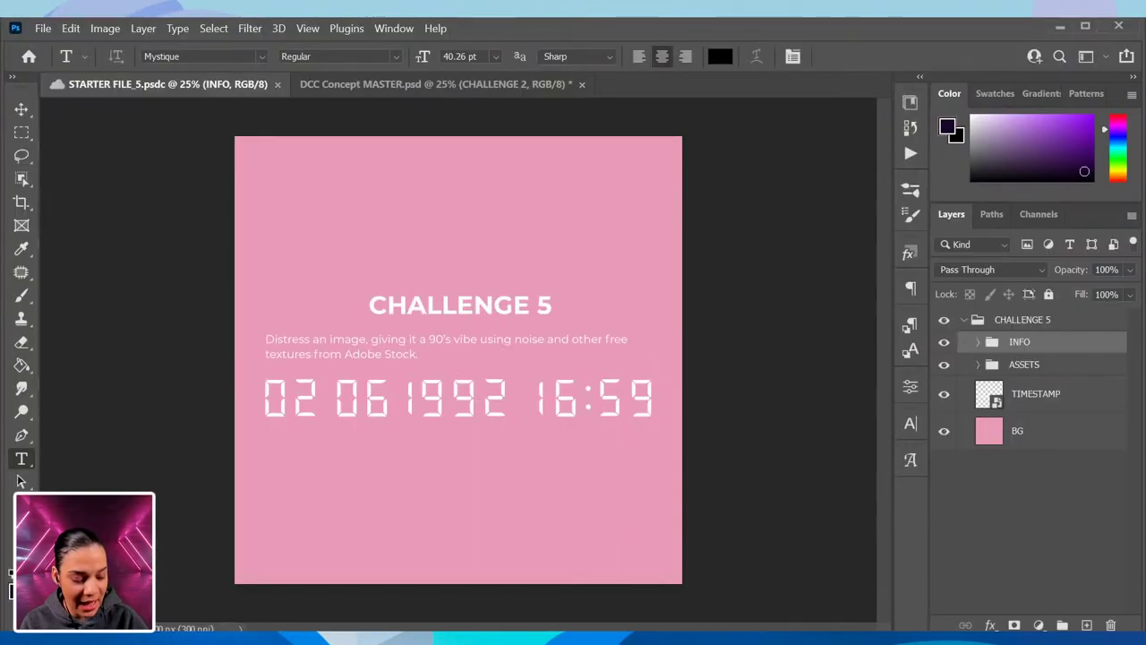
left_click(978, 366)
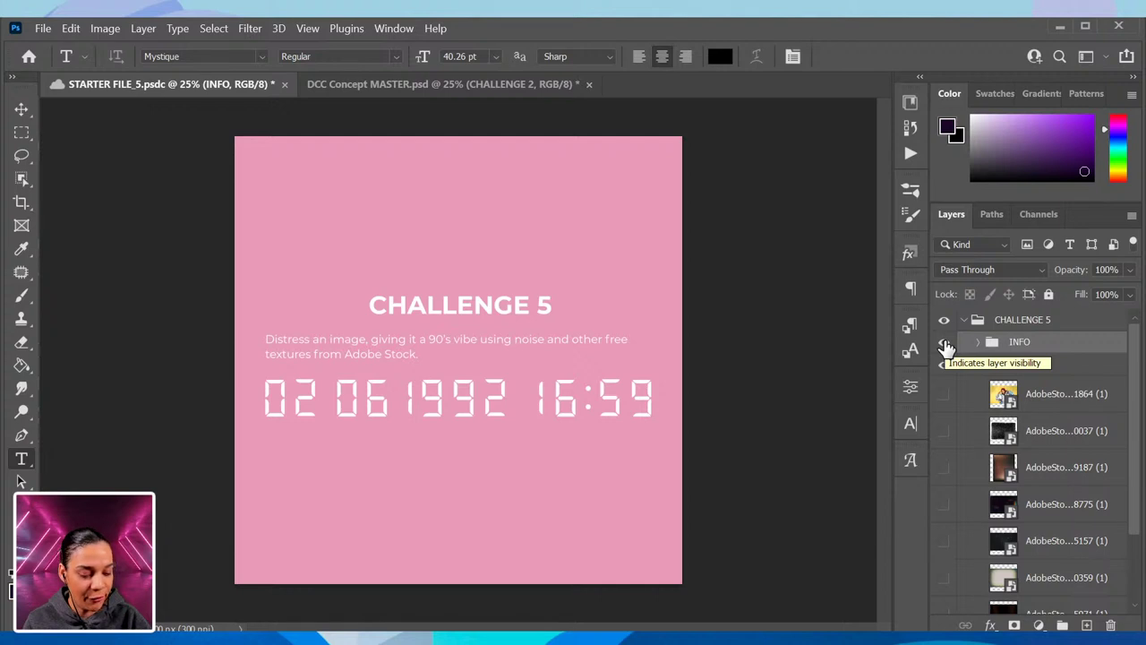
left_click(945, 344)
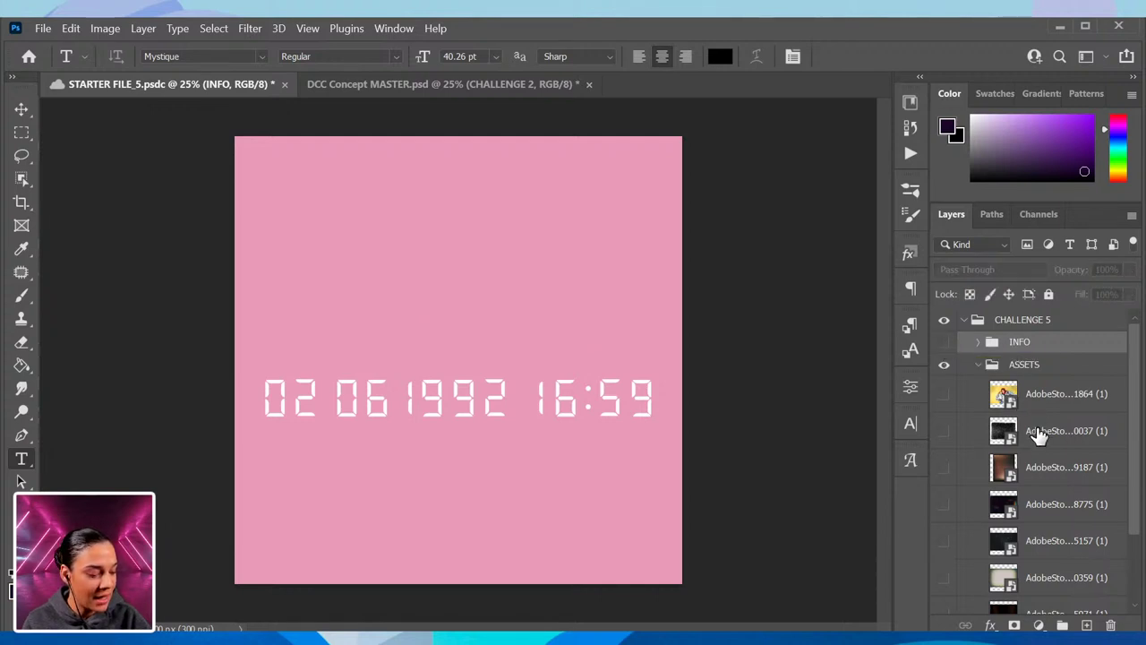
scroll(1039, 436, "down", 3)
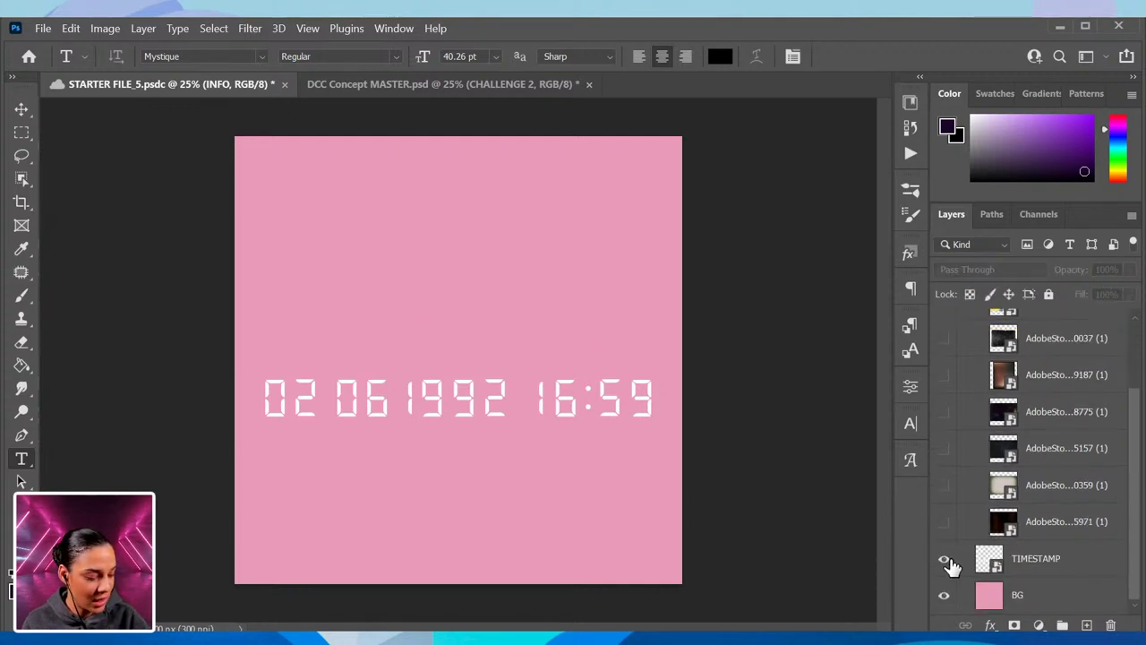
left_click(945, 561)
scroll(1066, 430, "up", 1)
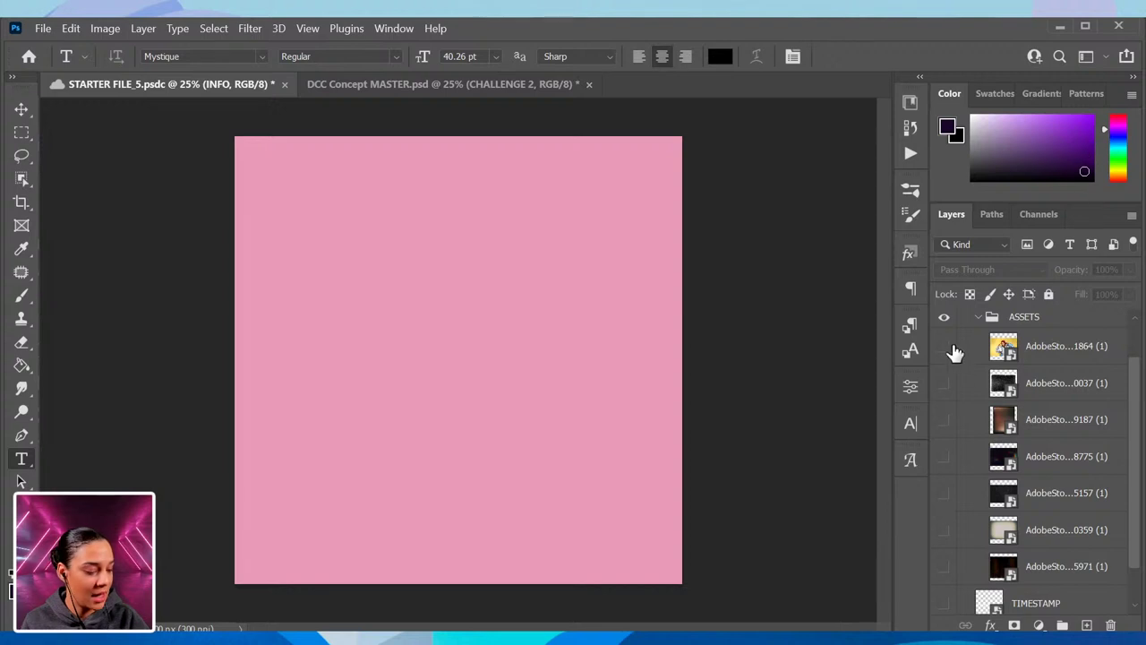
Step: Show and select the AdobeStock ...1864 photo of the bearded man, zooming in on him
left_click(944, 347)
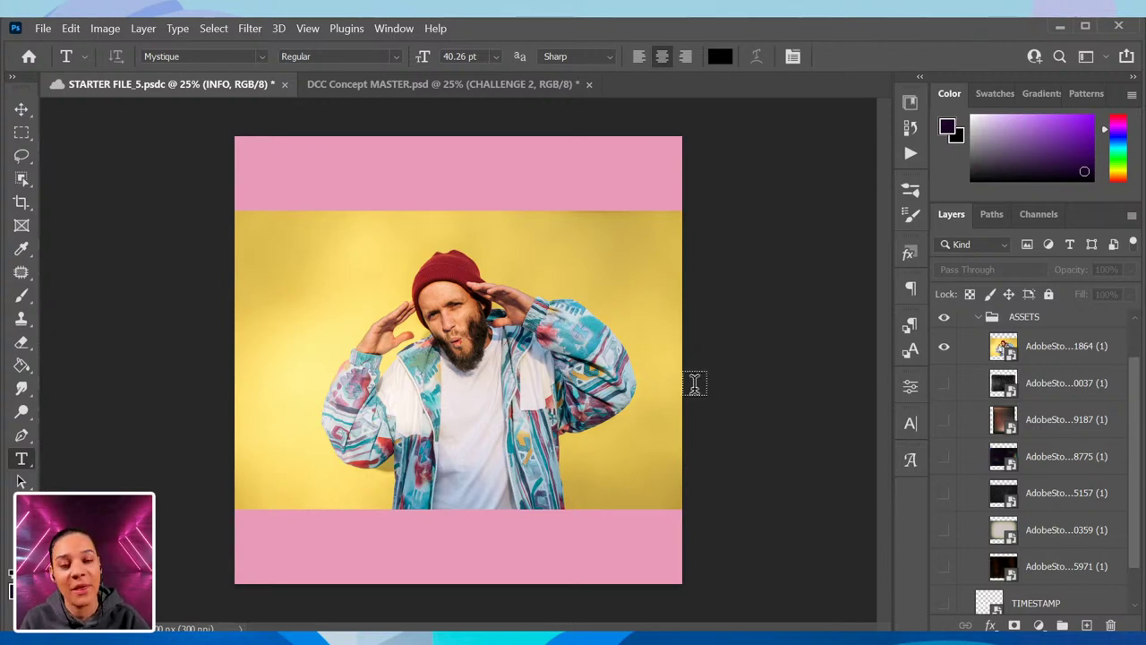
left_click(1039, 354)
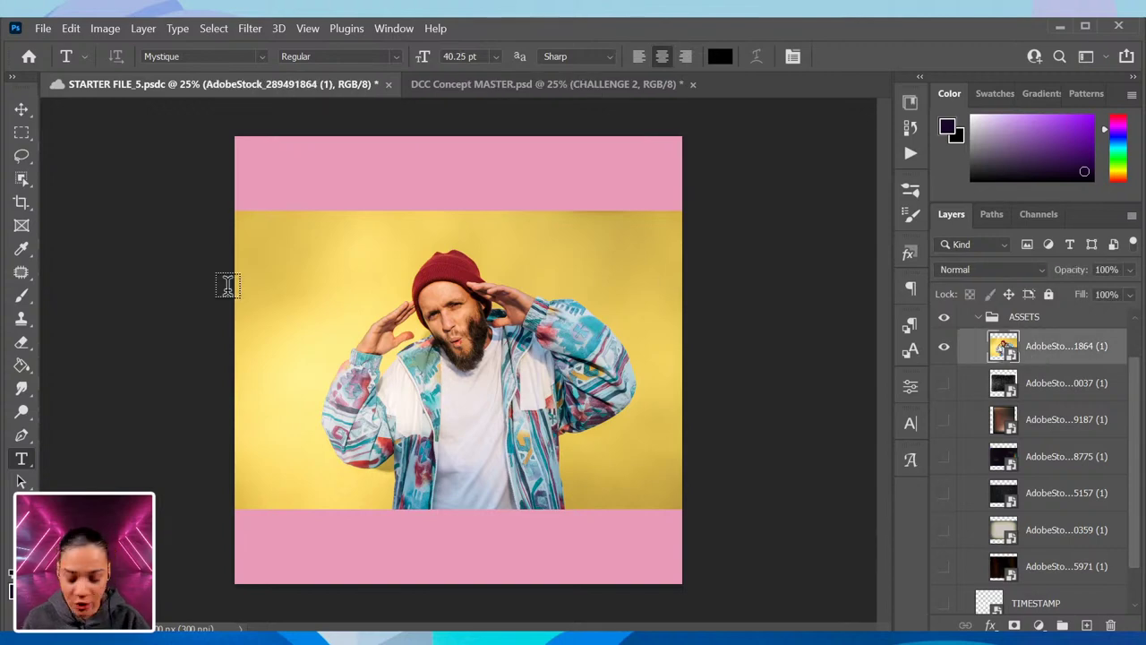
key("ctrl+plus")
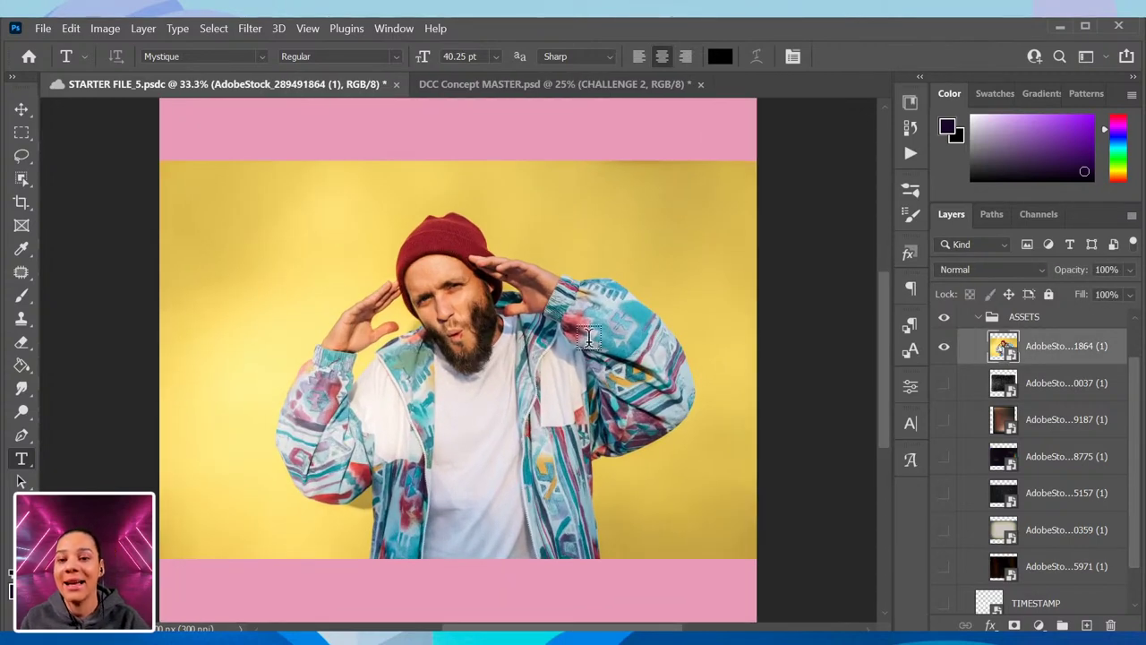
key("ctrl+plus")
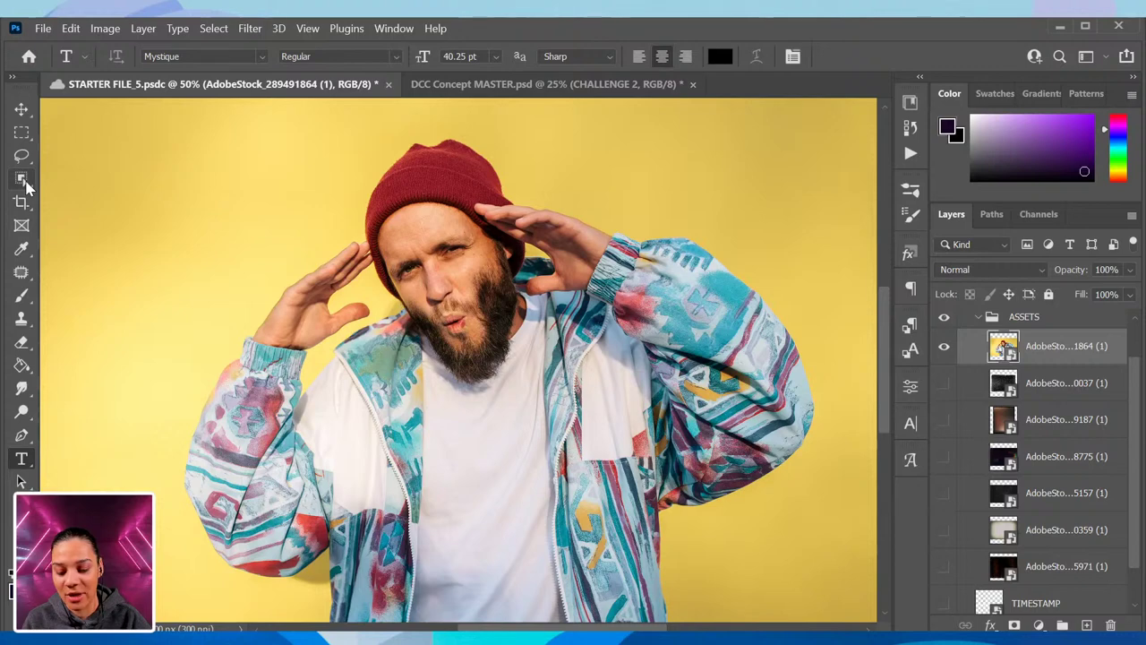
left_click(23, 181)
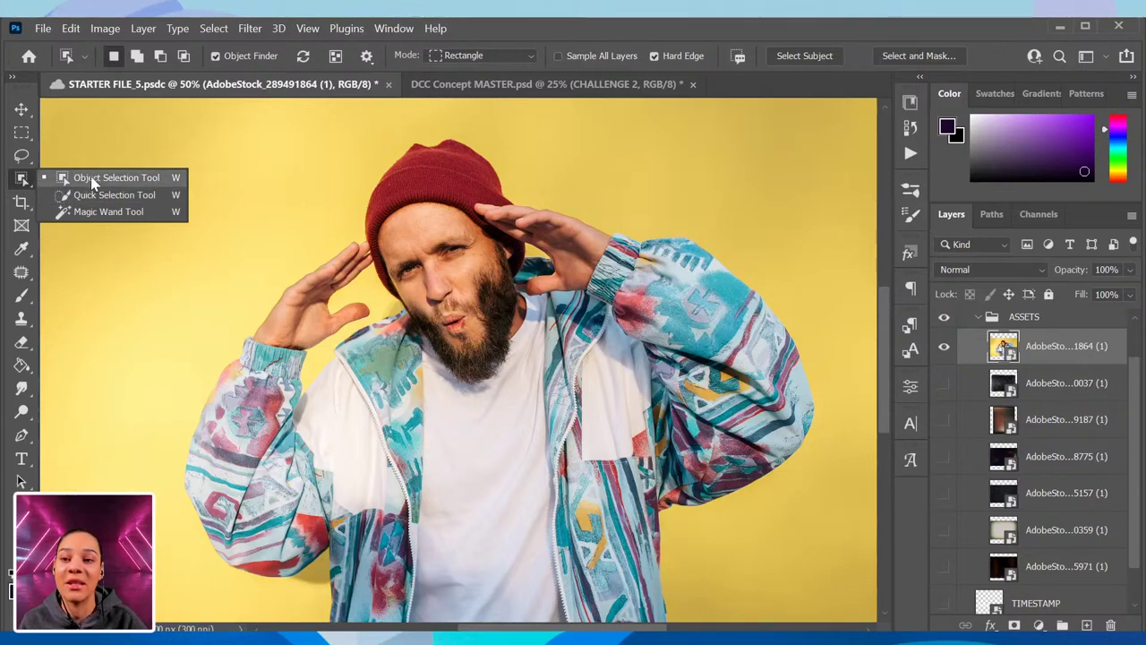
Step: Choose the Object Selection Tool and save the document
left_click(120, 177)
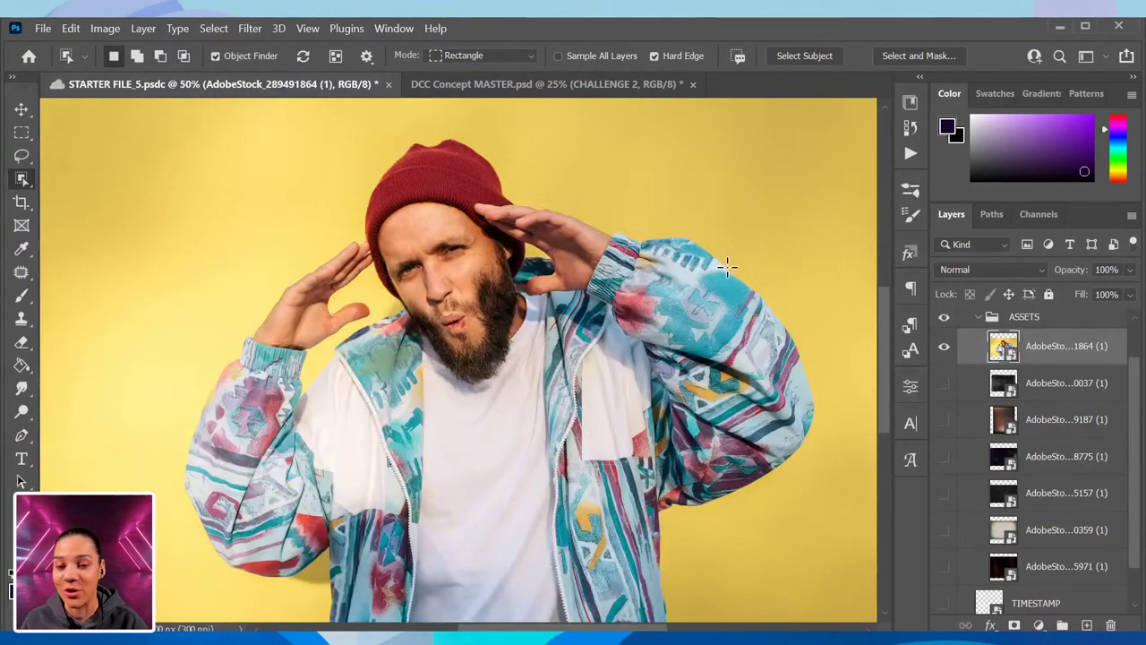
key("ctrl+minus")
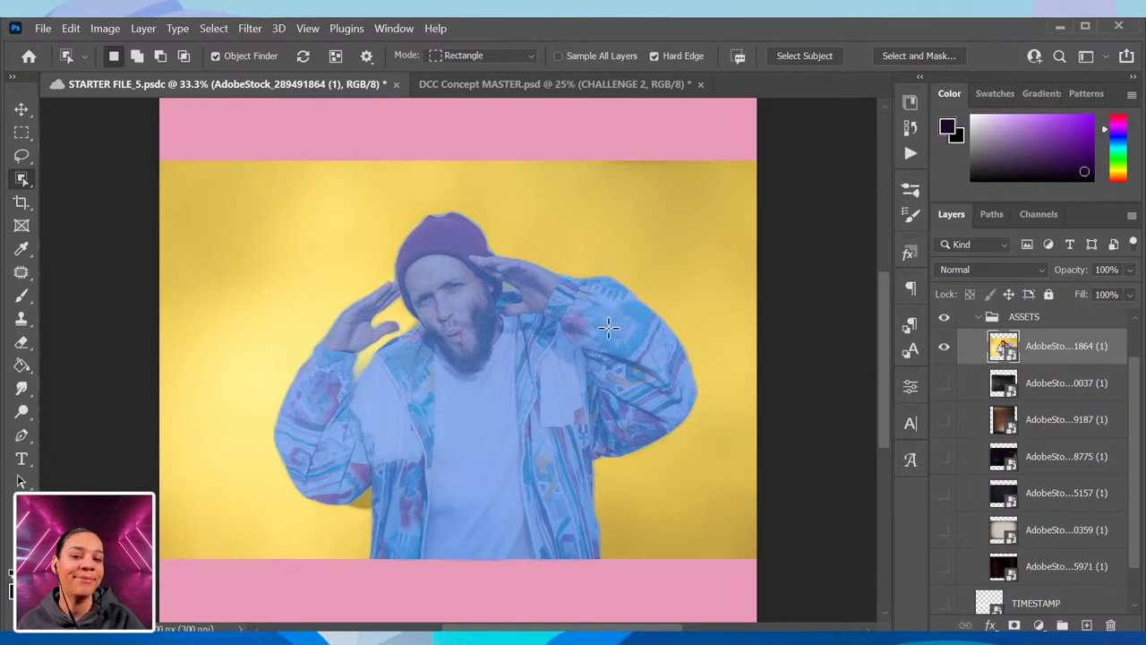
key("ctrl+s")
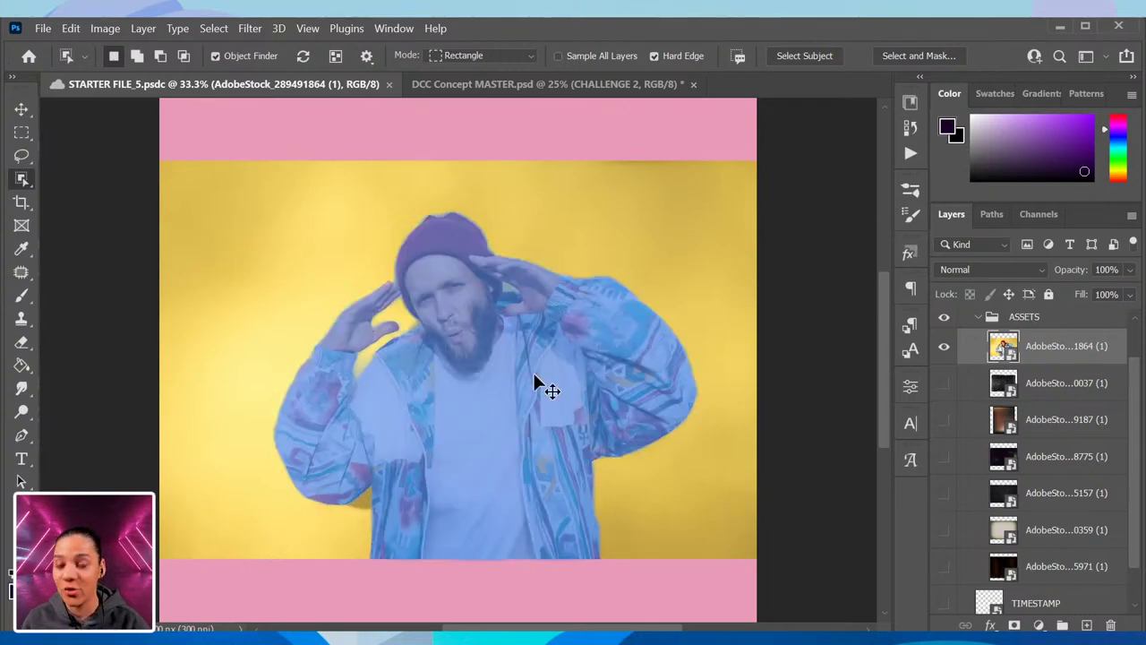
Step: Select the bearded man with the Object Selection Tool, separating him from the yellow backdrop
key("ctrl+plus")
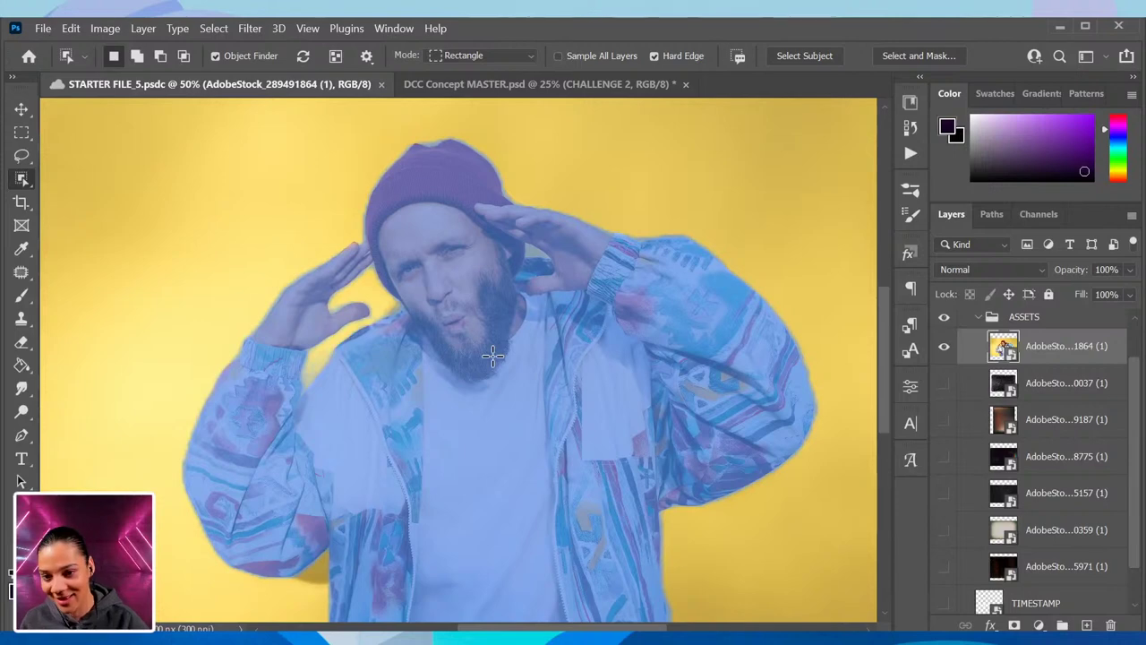
left_click(549, 396)
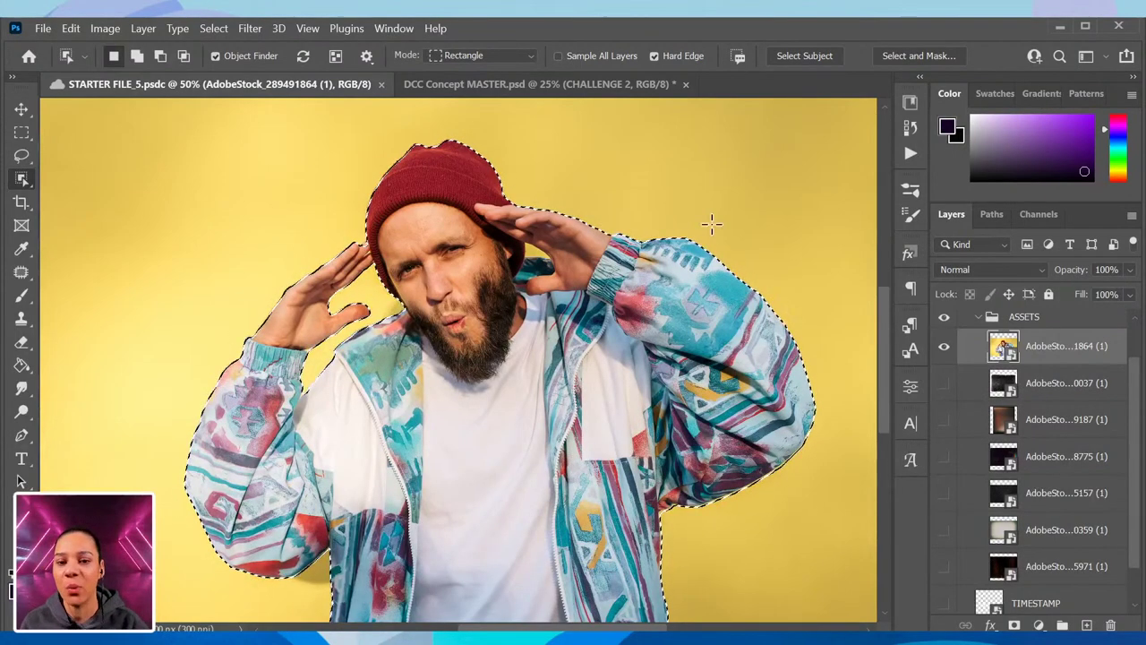
scroll(649, 519, "down", 2)
scroll(649, 520, "down", 2)
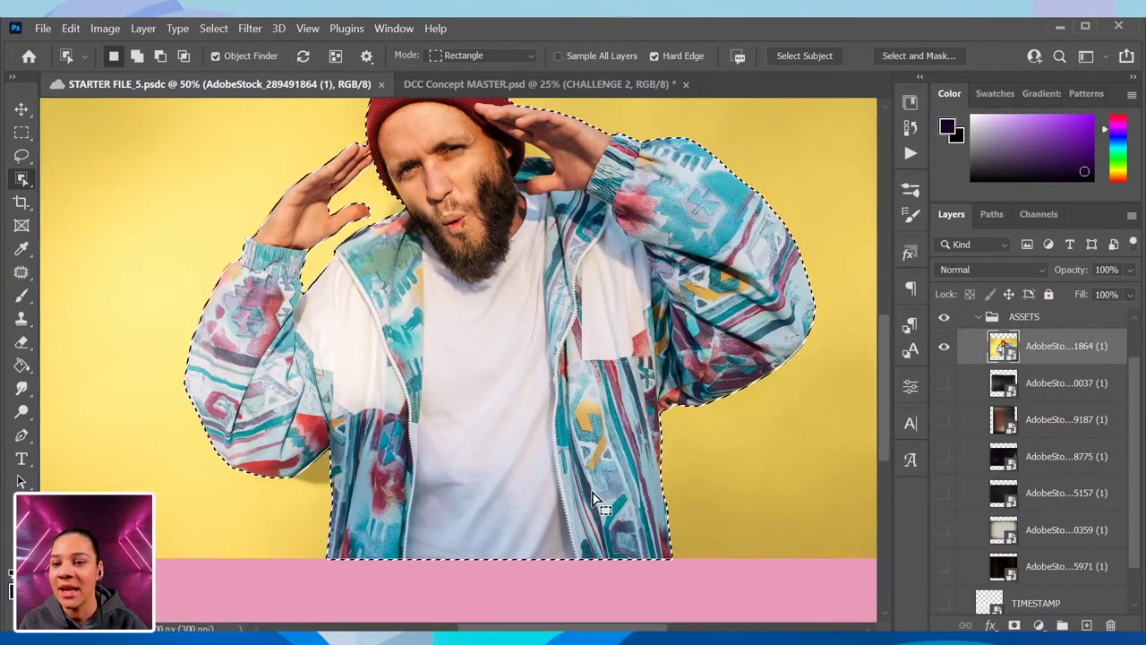
scroll(640, 512, "up", 1)
scroll(578, 475, "up", 1)
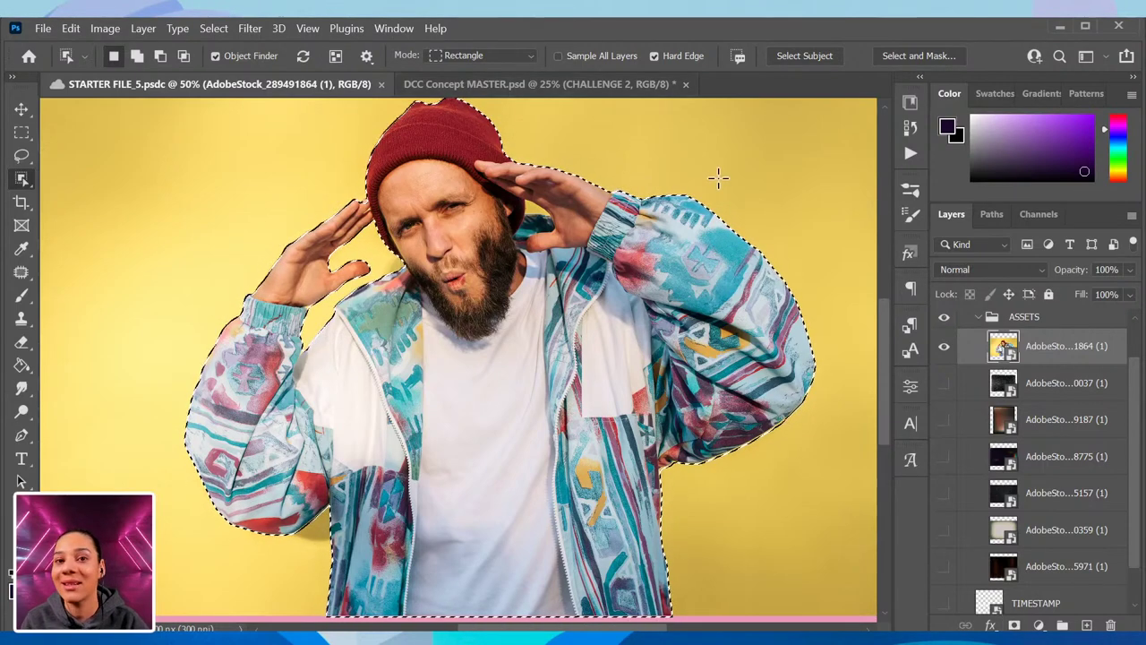
Step: Add a layer mask from the man's selection and zoom in on his eye and raised hand
left_click(1014, 625)
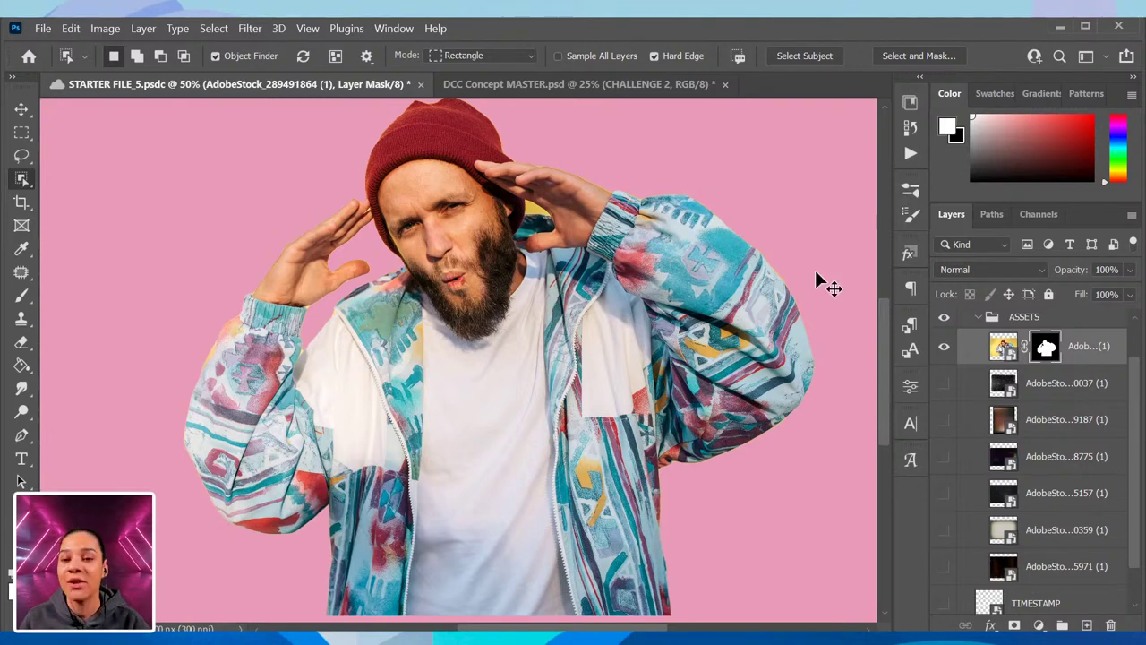
scroll(699, 328, "down", 2)
scroll(643, 342, "up", 1)
scroll(633, 333, "up", 3)
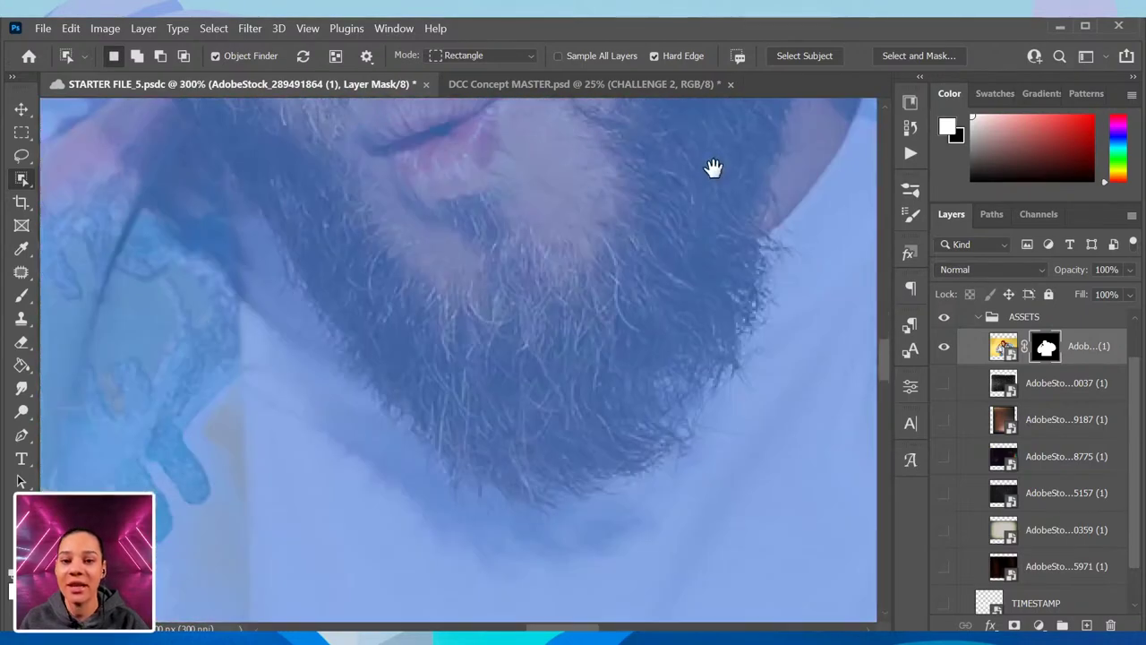
left_click_drag(711, 169, 570, 414)
scroll(590, 367, "up", 1)
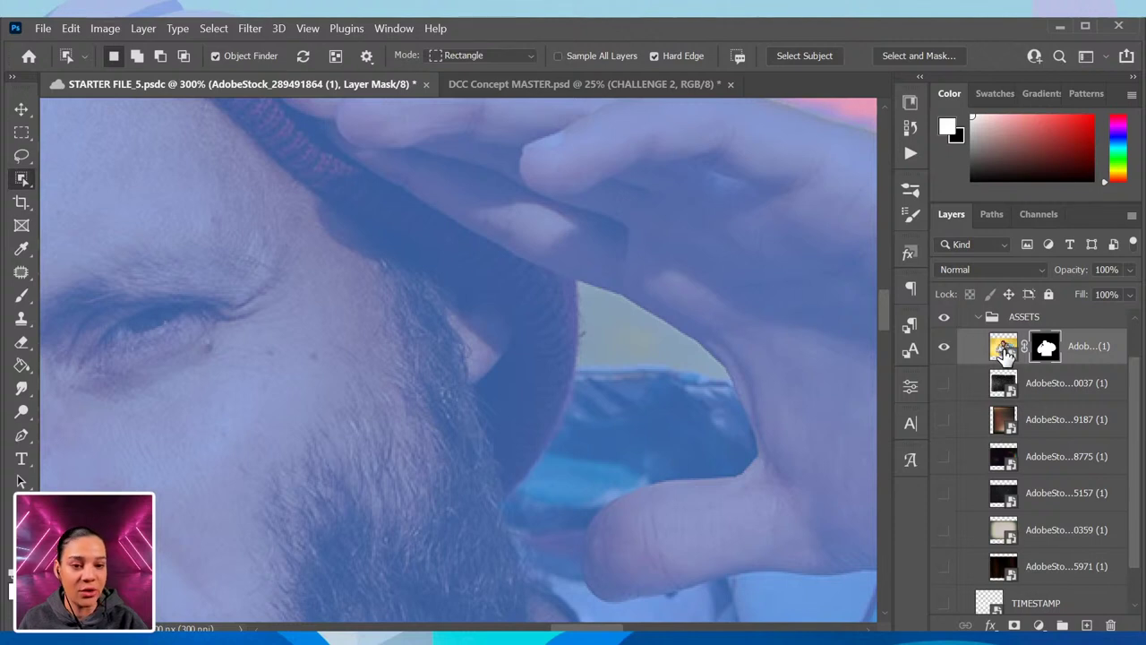
Step: Toggle between the photo and mask thumbnails, leaving the layer mask as the editing target
left_click(1003, 349)
left_click(1046, 348)
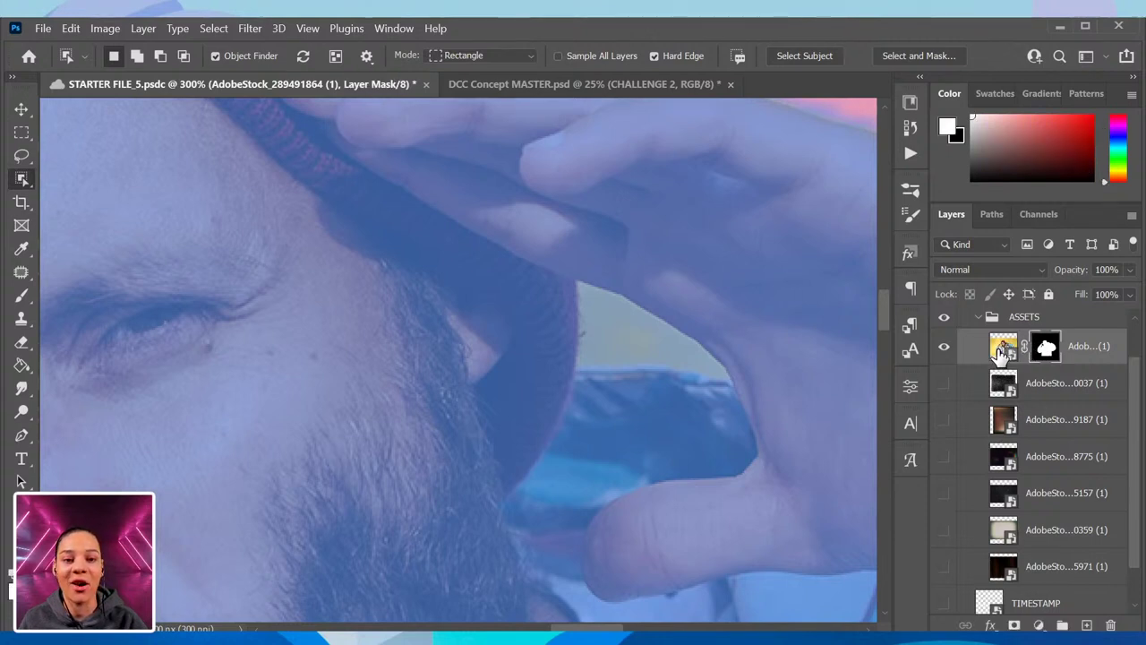
left_click(1002, 351)
left_click(1046, 347)
left_click(1009, 351)
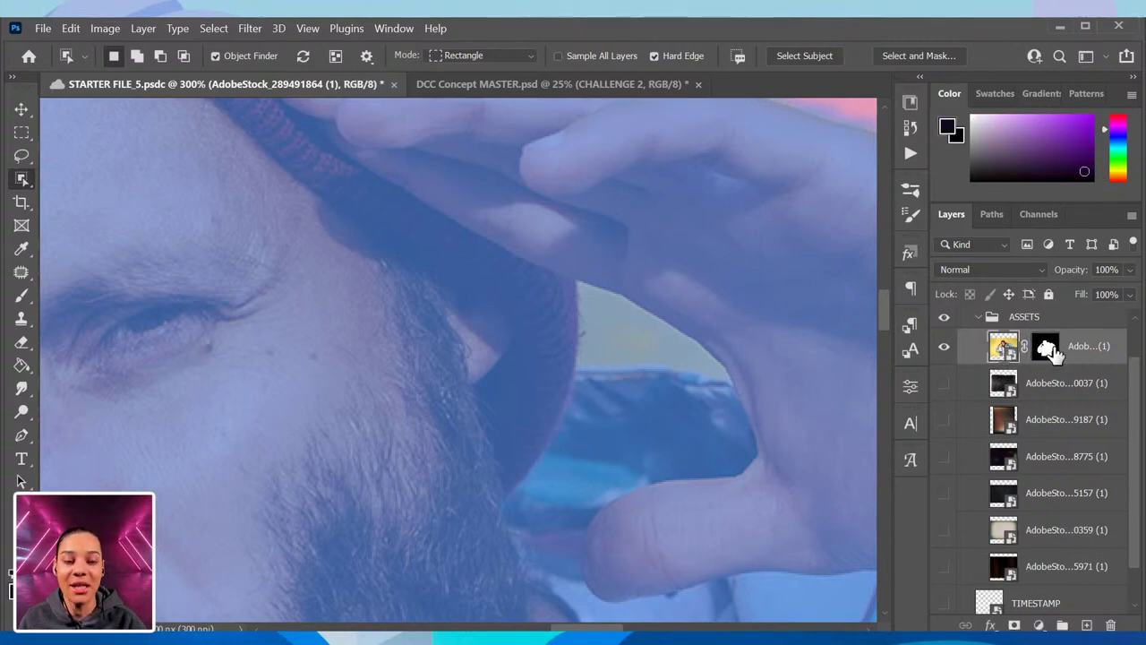
left_click(1046, 349)
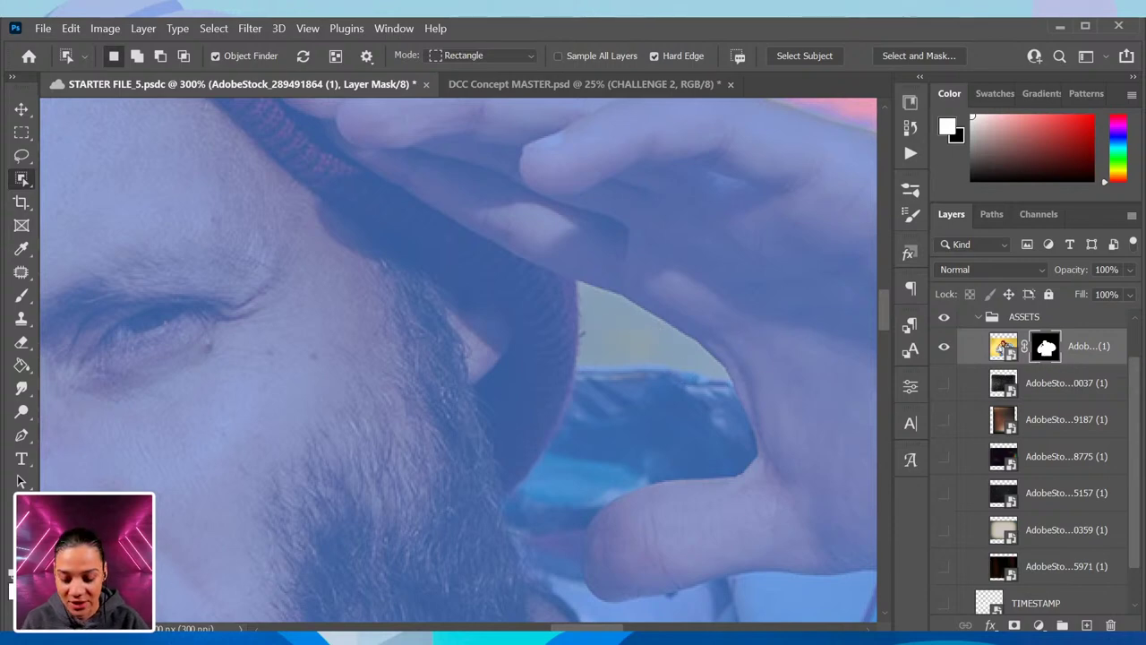
Step: Paint black on the mask beside the hand, shrink the brush to 5 px, and undo
key("b")
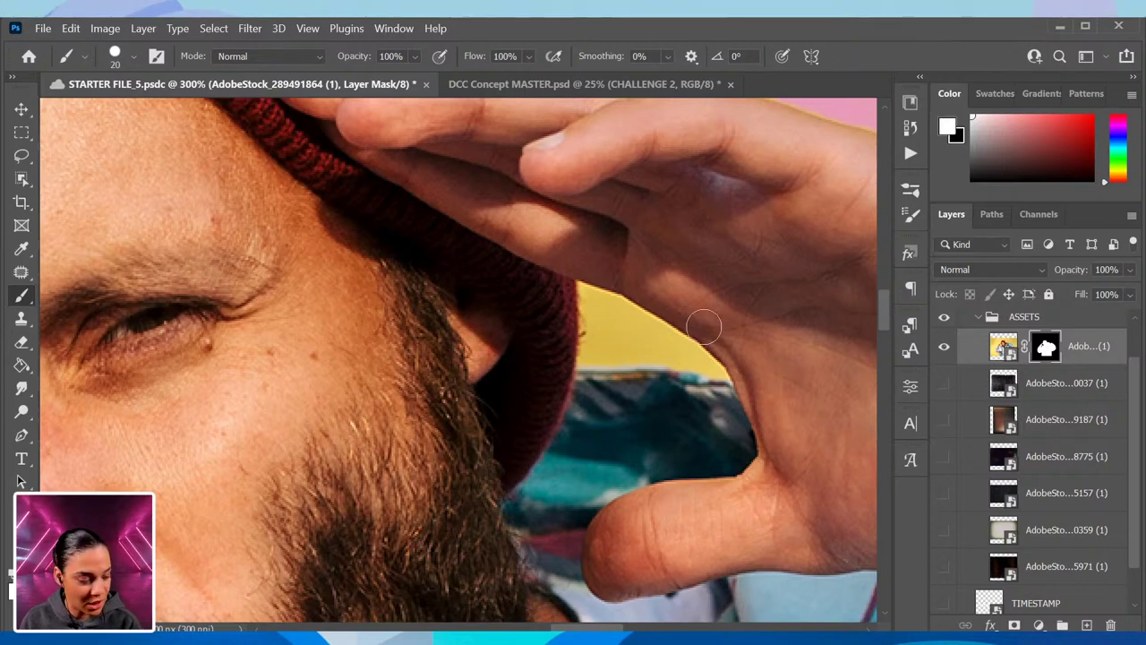
key("x")
mouse_move(602, 312)
left_mouse_down()
mouse_move(600, 344)
mouse_move(648, 341)
mouse_move(596, 328)
mouse_move(674, 301)
left_mouse_up()
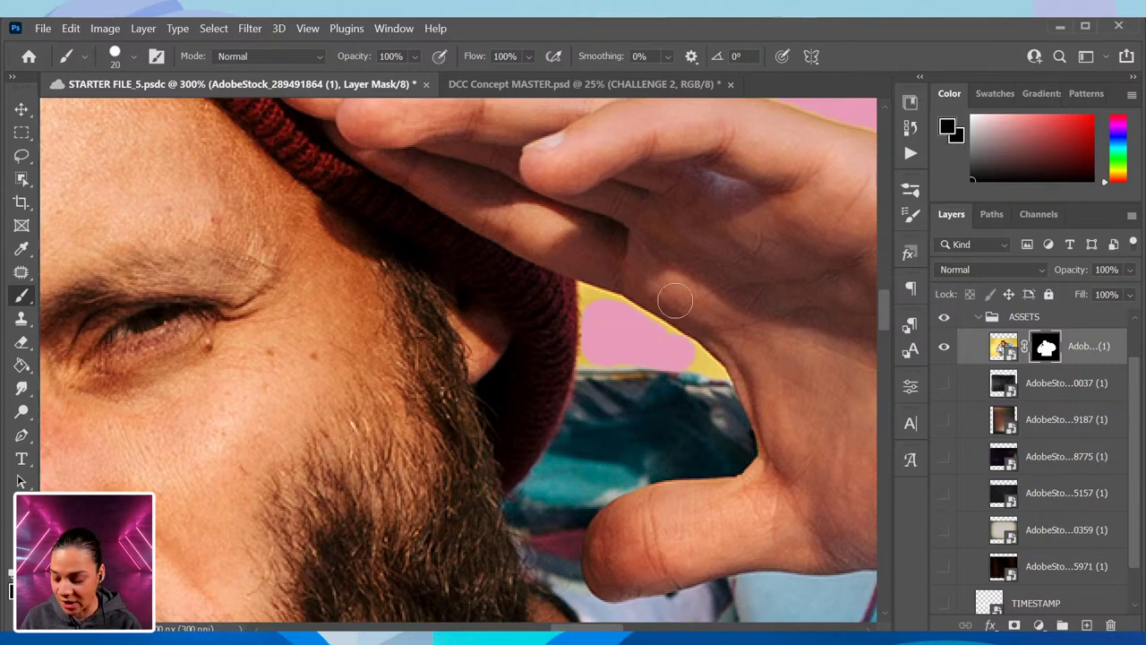
key("bracketleft")
key("bracketleft")
key("bracketleft")
key("bracketleft")
key("bracketleft")
key("bracketleft")
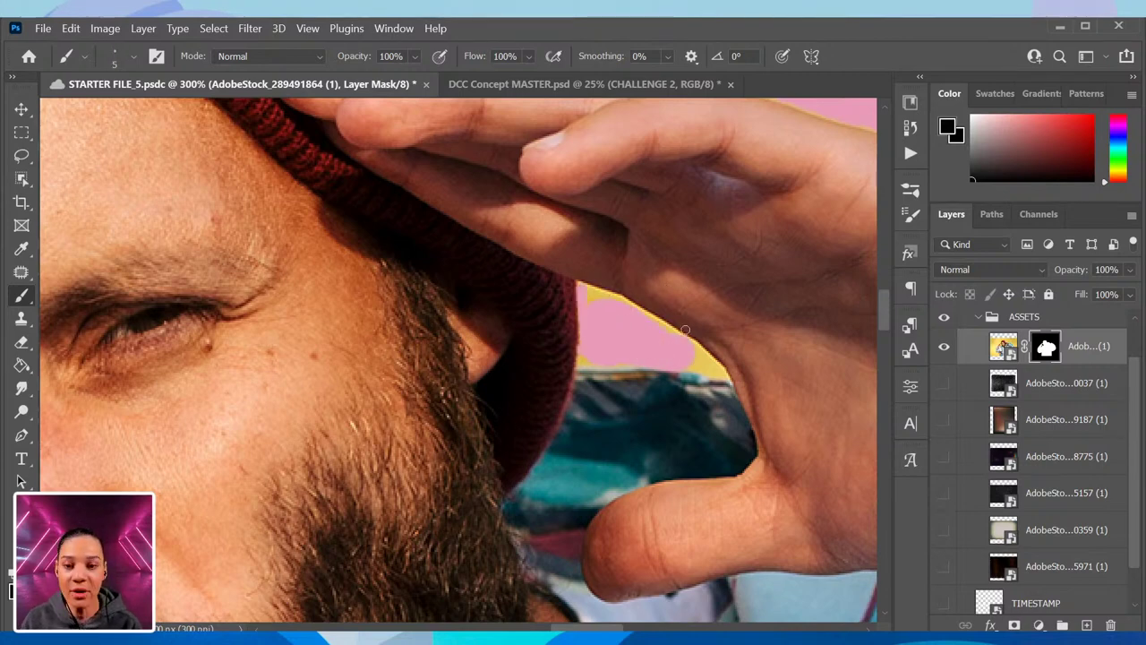
key("ctrl+z")
key("ctrl+z")
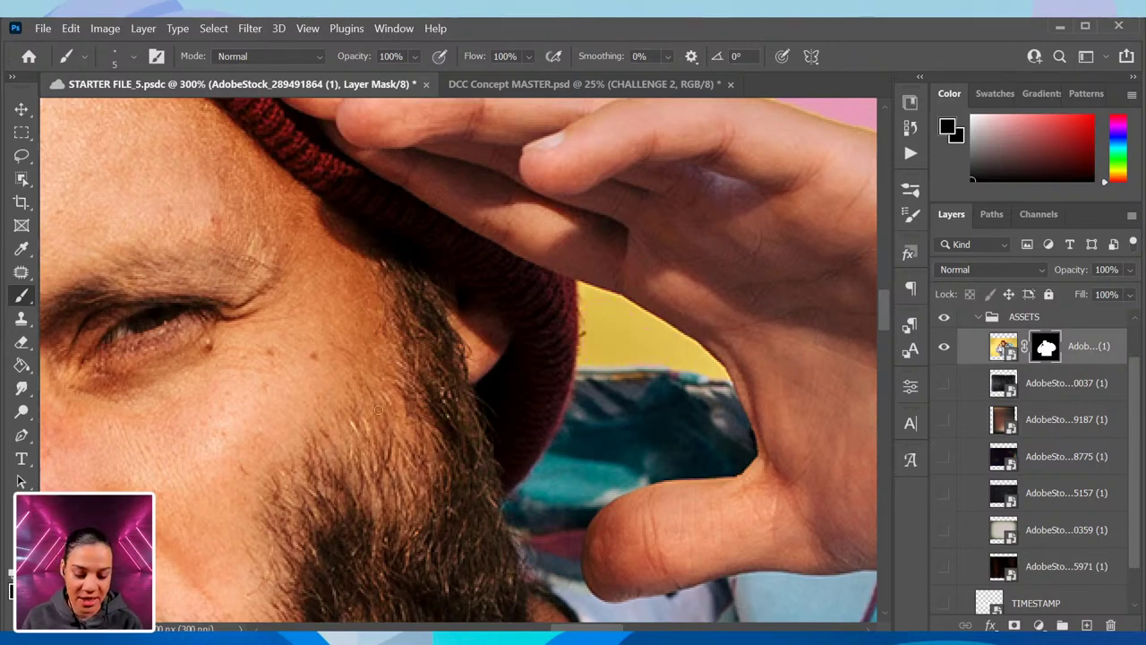
left_click(23, 157)
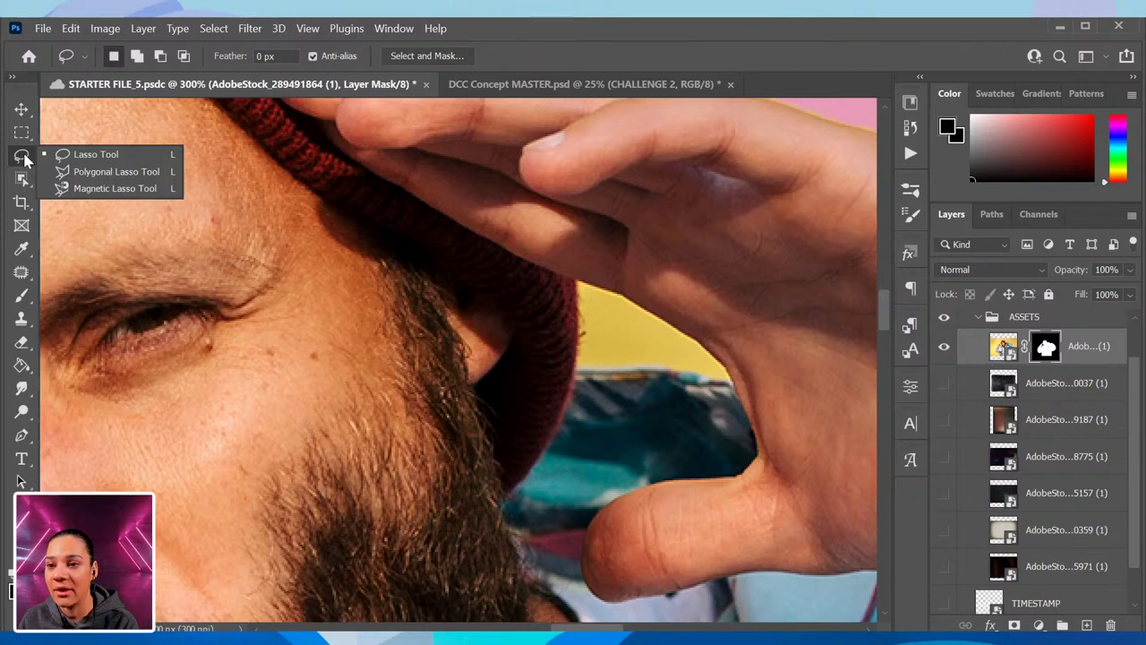
left_click(76, 154)
mouse_move(634, 291)
left_mouse_down()
mouse_move(530, 296)
mouse_move(727, 367)
mouse_move(624, 178)
mouse_move(586, 288)
mouse_move(546, 273)
left_mouse_up()
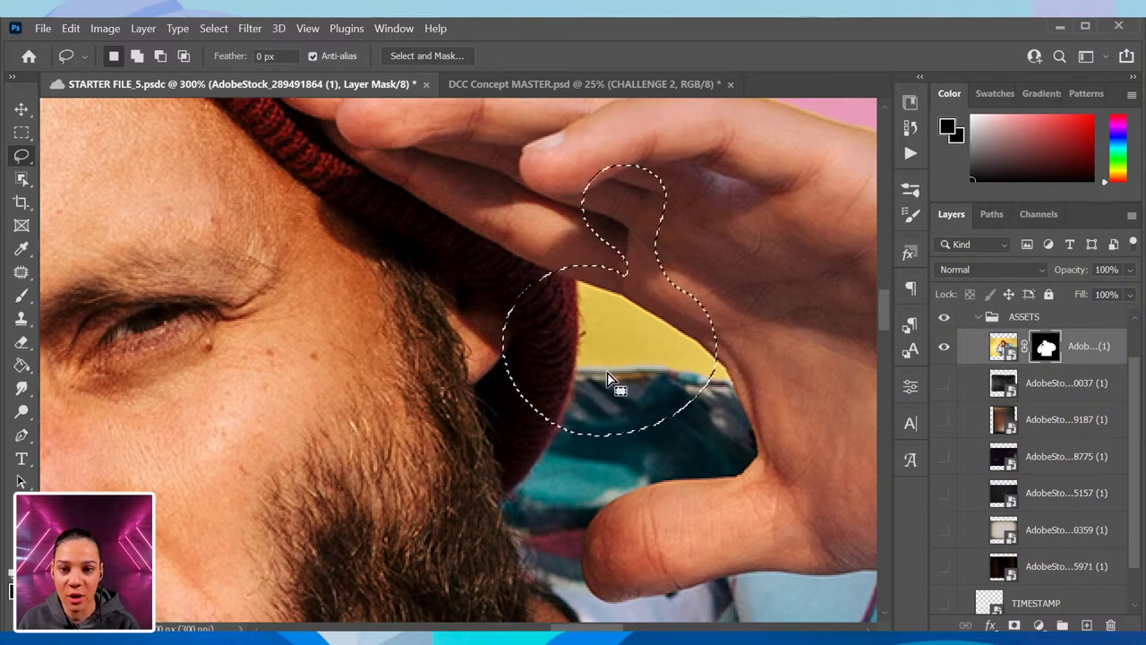
left_click(618, 380)
right_click(22, 156)
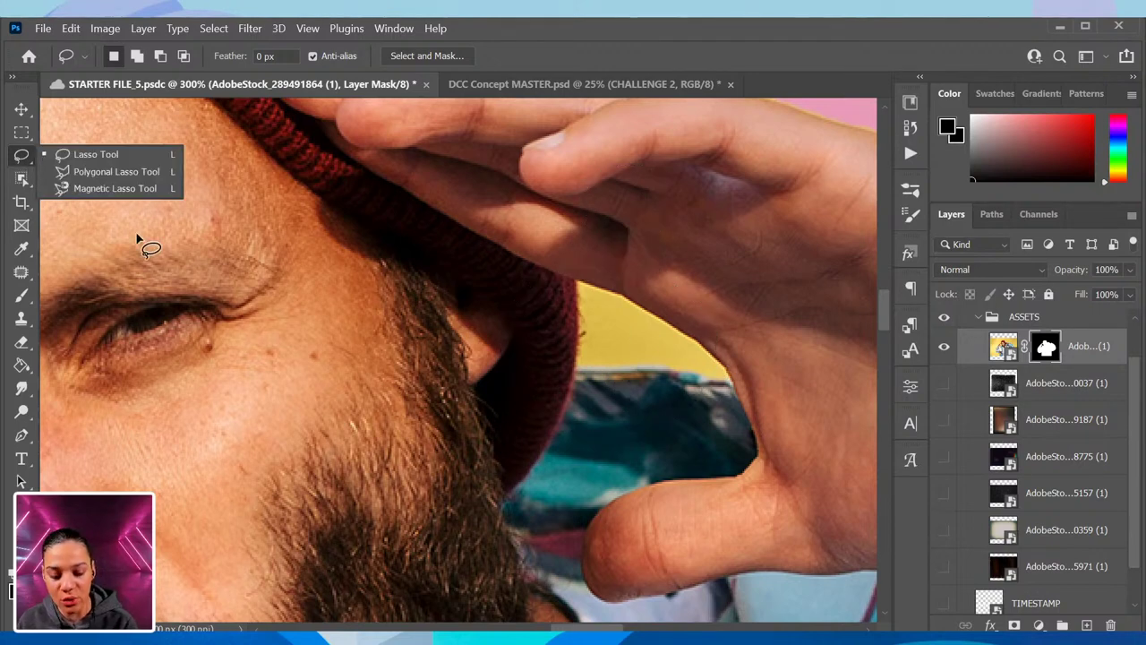
left_click(116, 171)
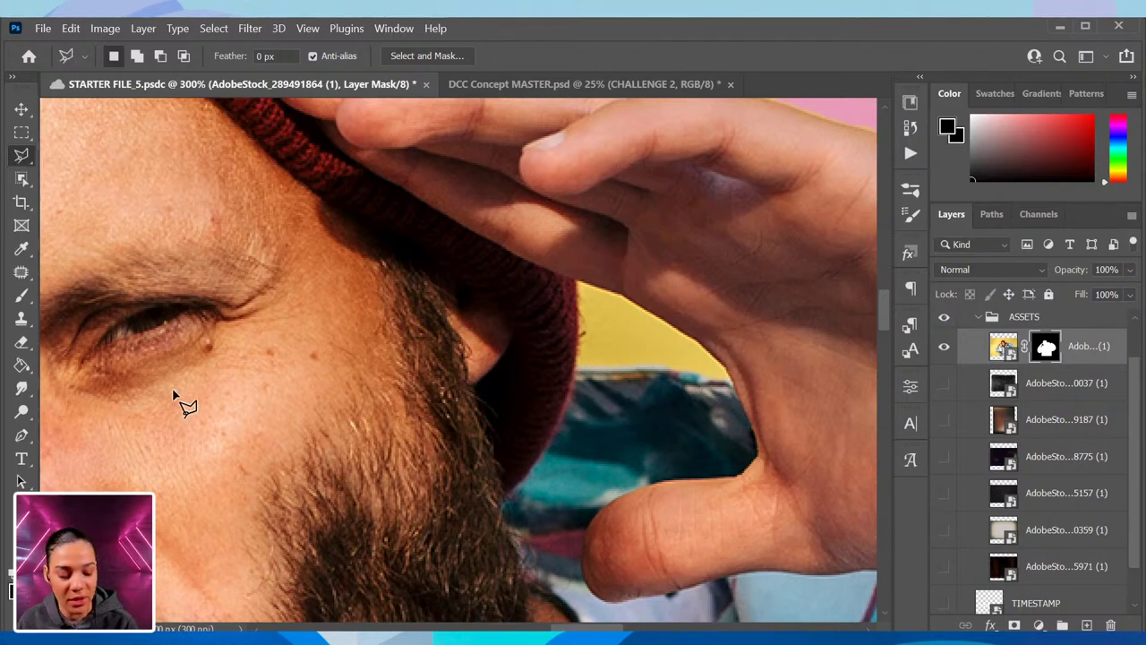
left_click(576, 284)
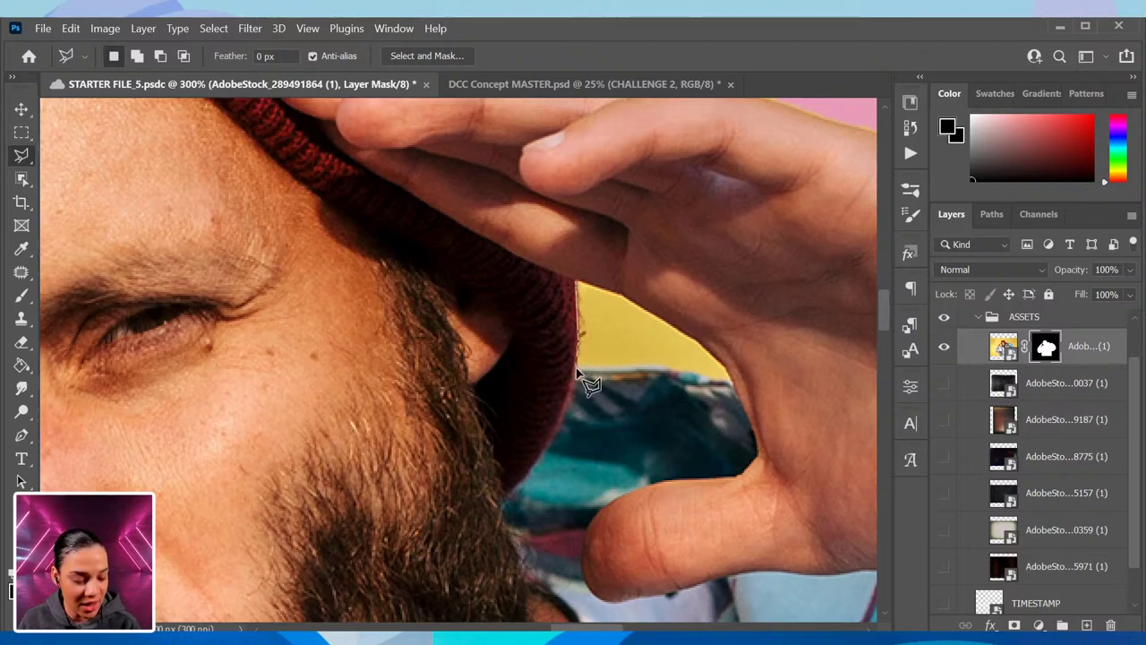
left_click(576, 367)
left_click(663, 369)
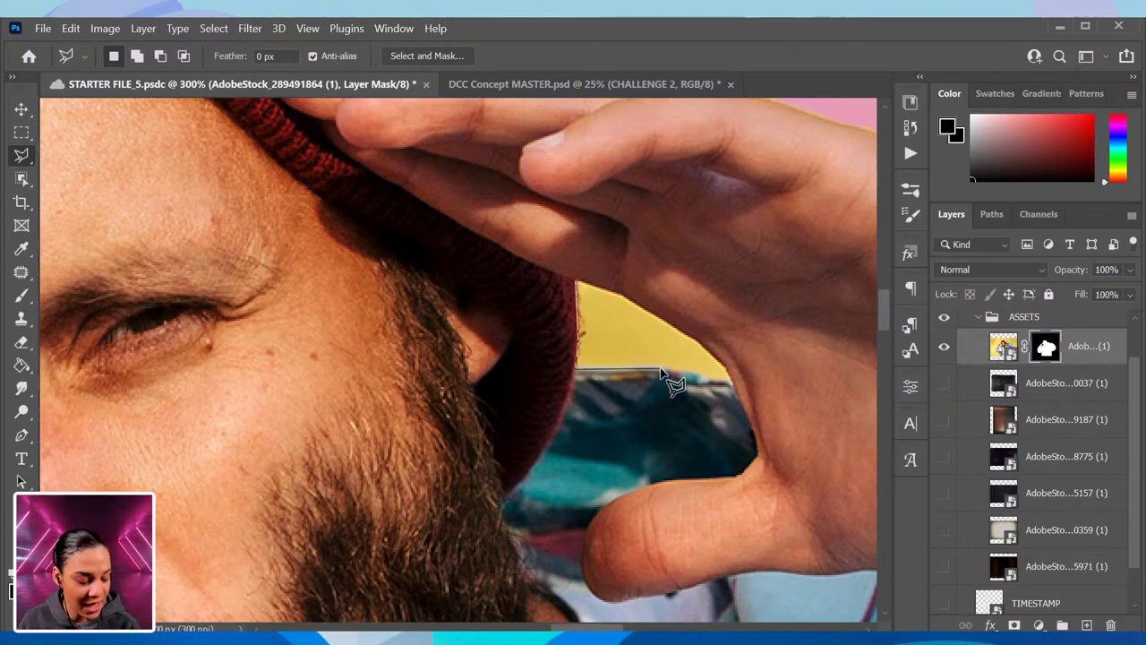
left_click(728, 381)
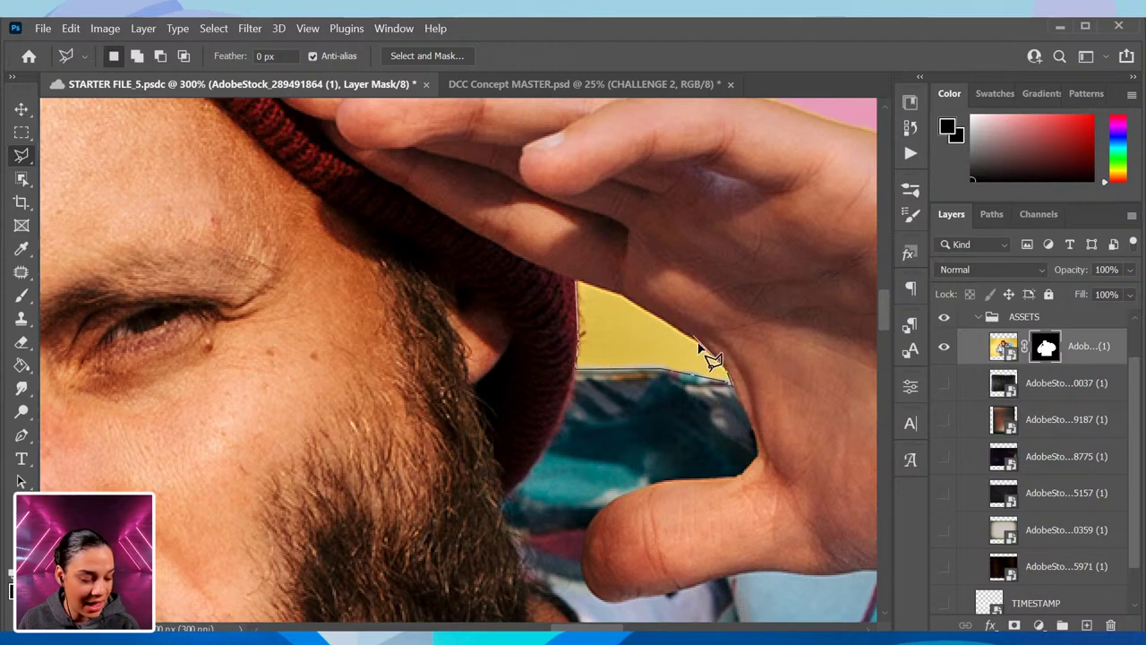
left_click(700, 344)
left_click(667, 324)
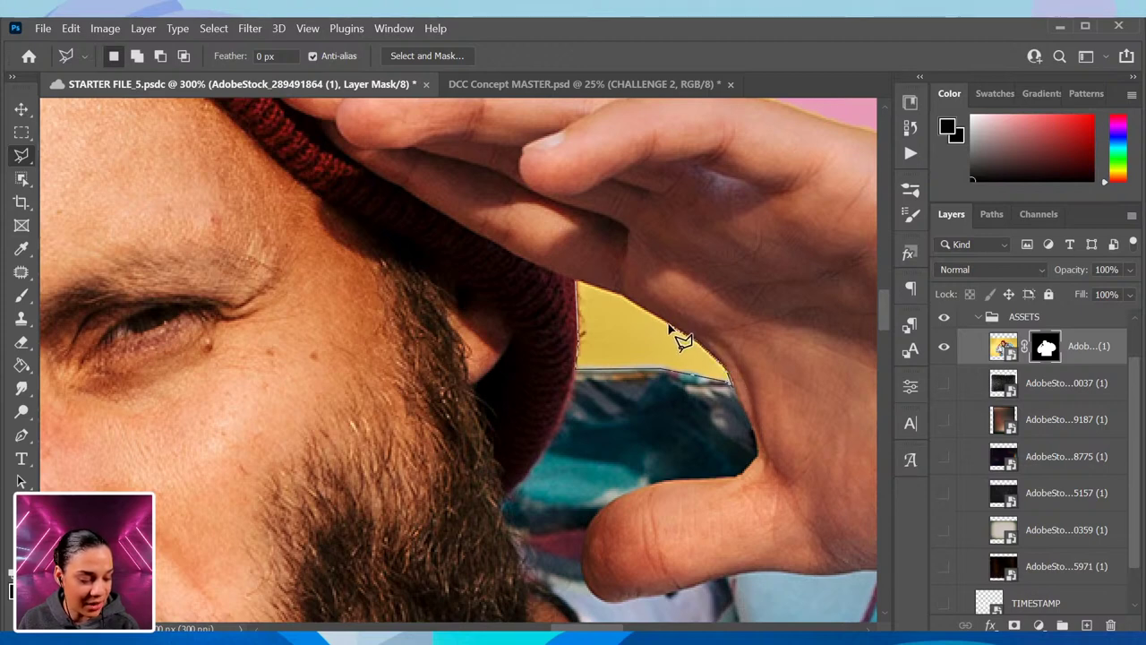
left_click(625, 301)
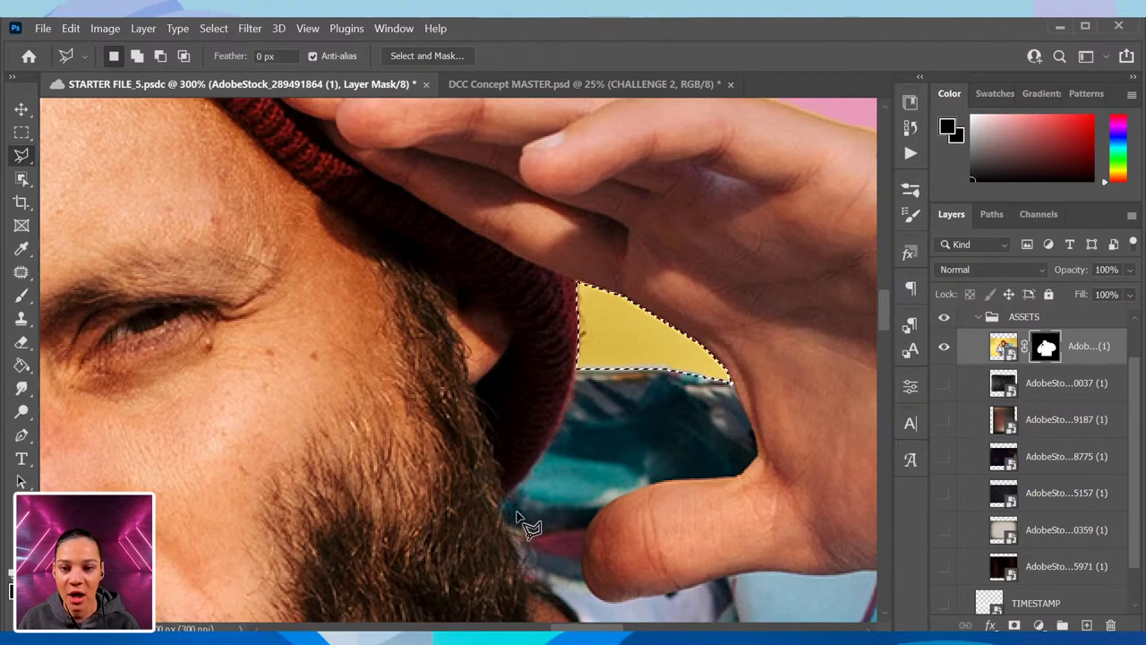
left_click(21, 366)
left_click(639, 334)
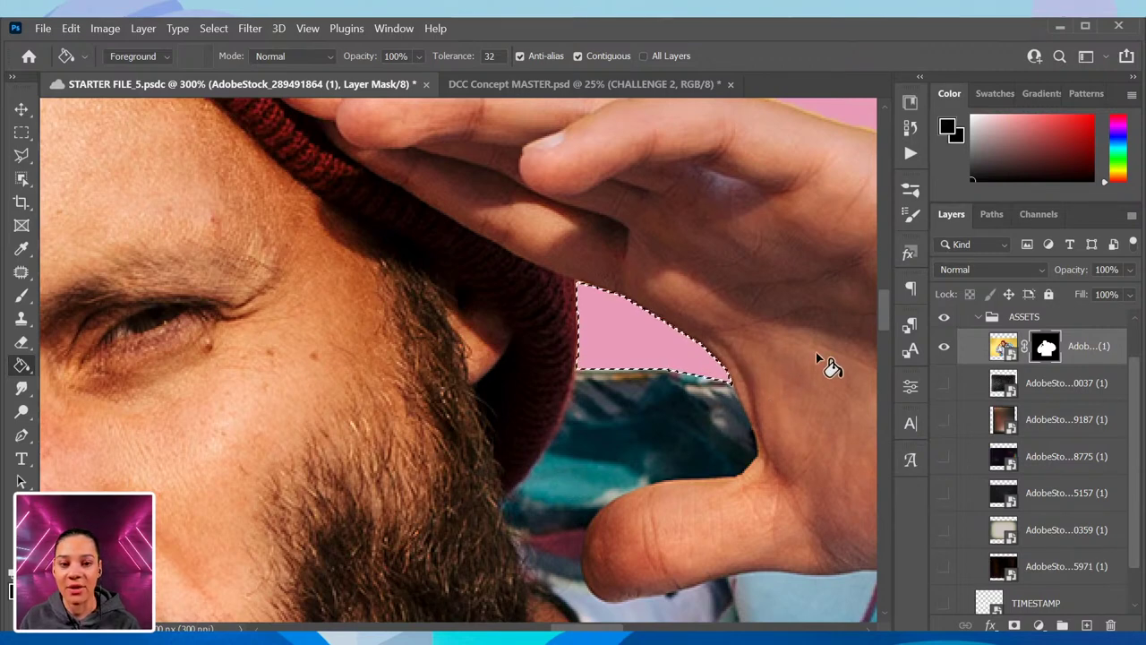
key("ctrl+z")
key("ctrl+d")
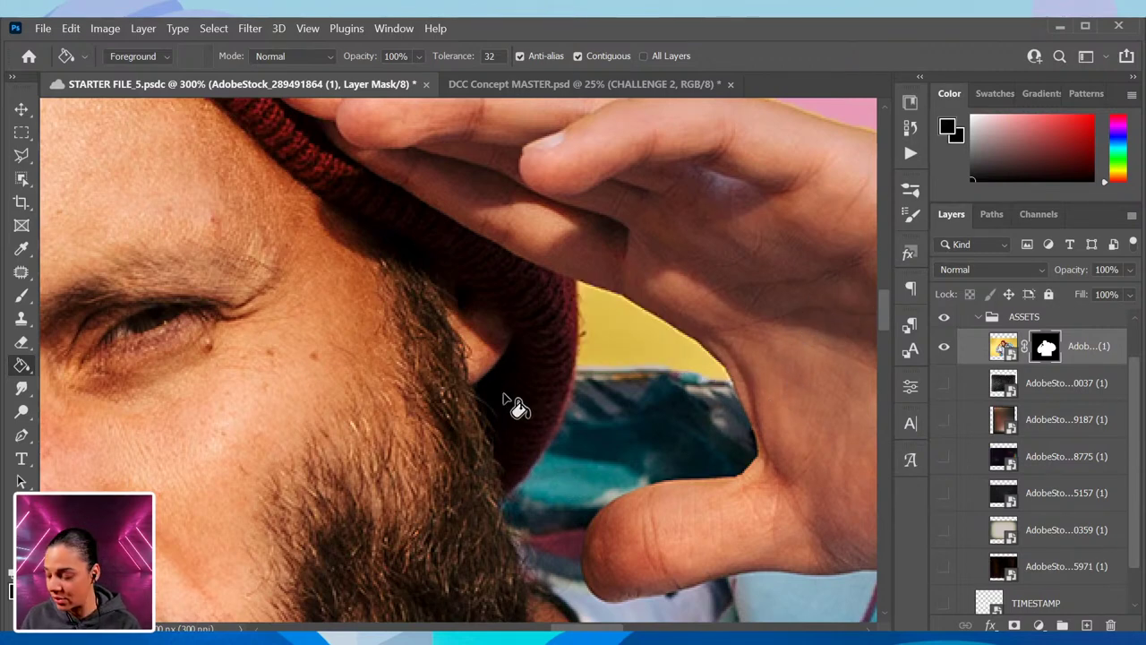
left_click(21, 156)
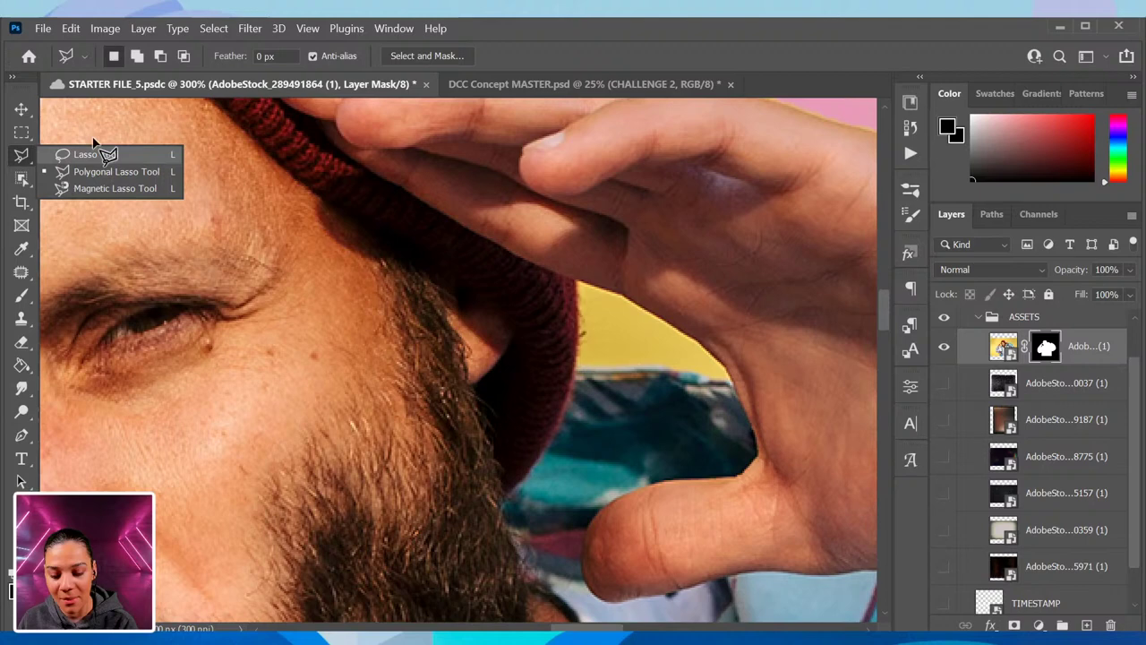
Step: Try tracing the beanie edge with the Magnetic Lasso, then deselect
left_click(134, 188)
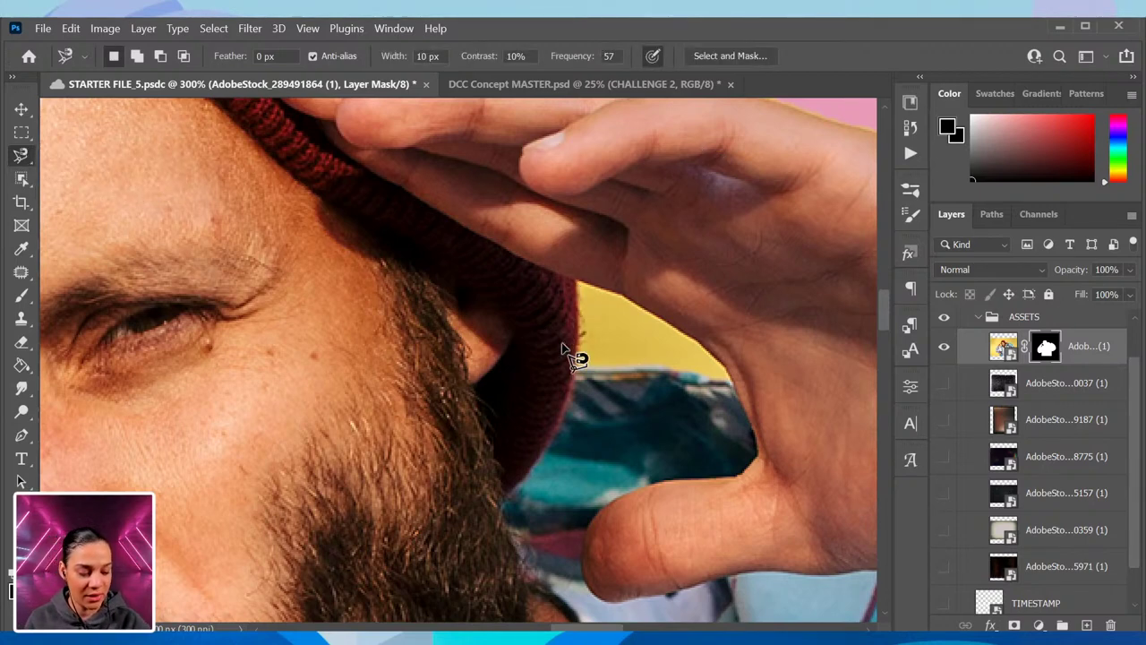
left_click(577, 285)
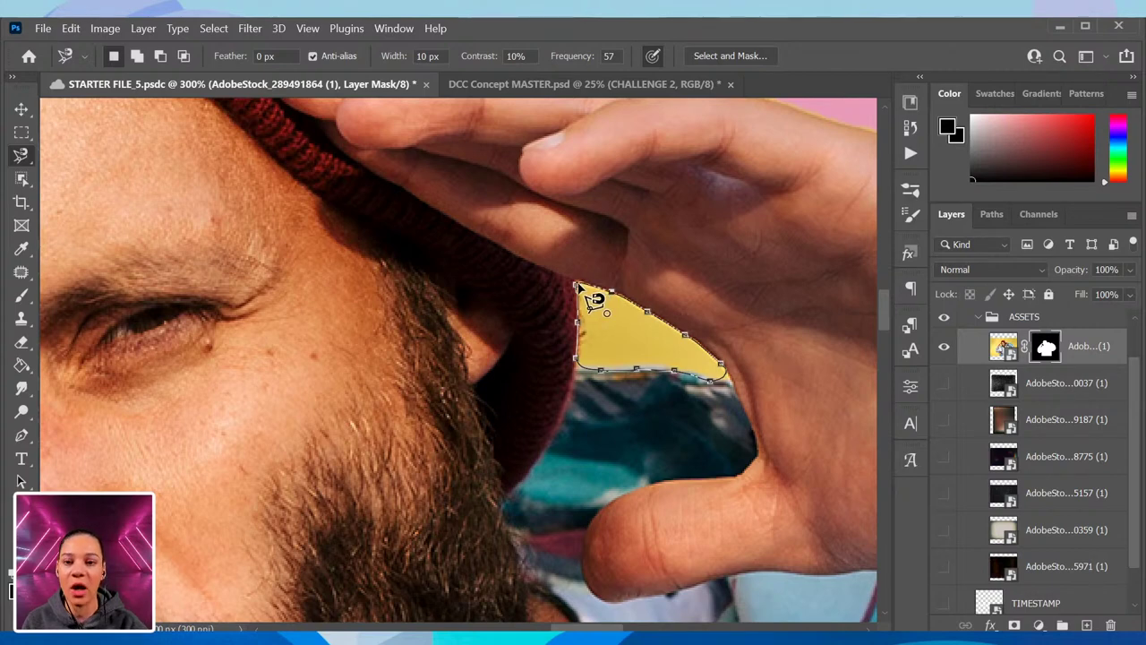
left_click(579, 287)
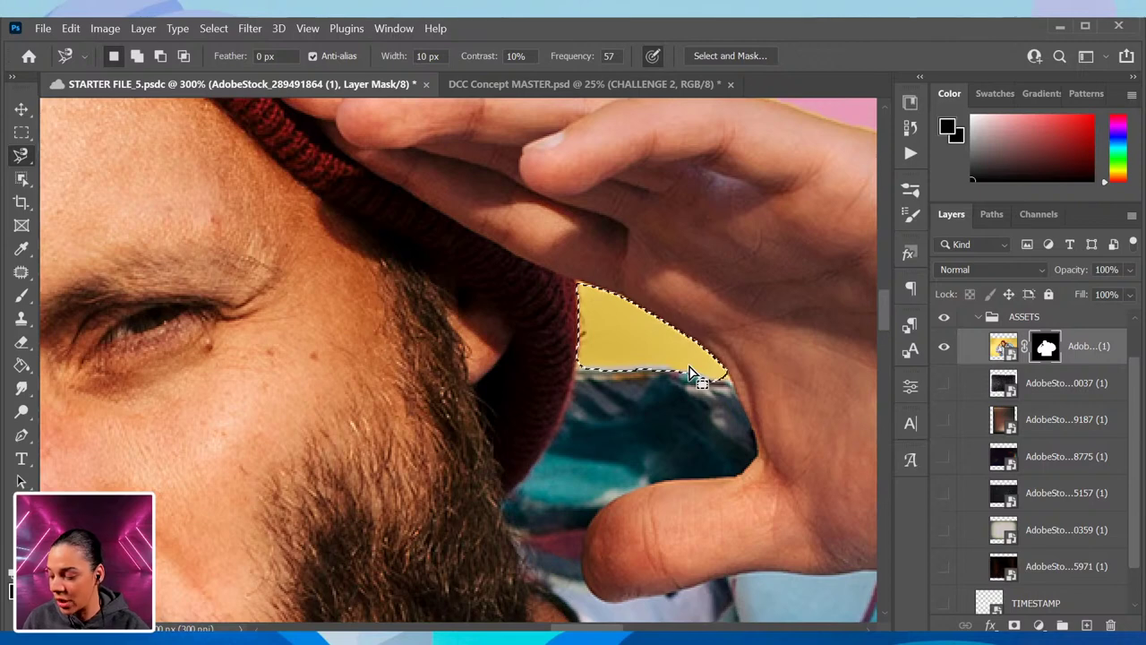
key("ctrl+d")
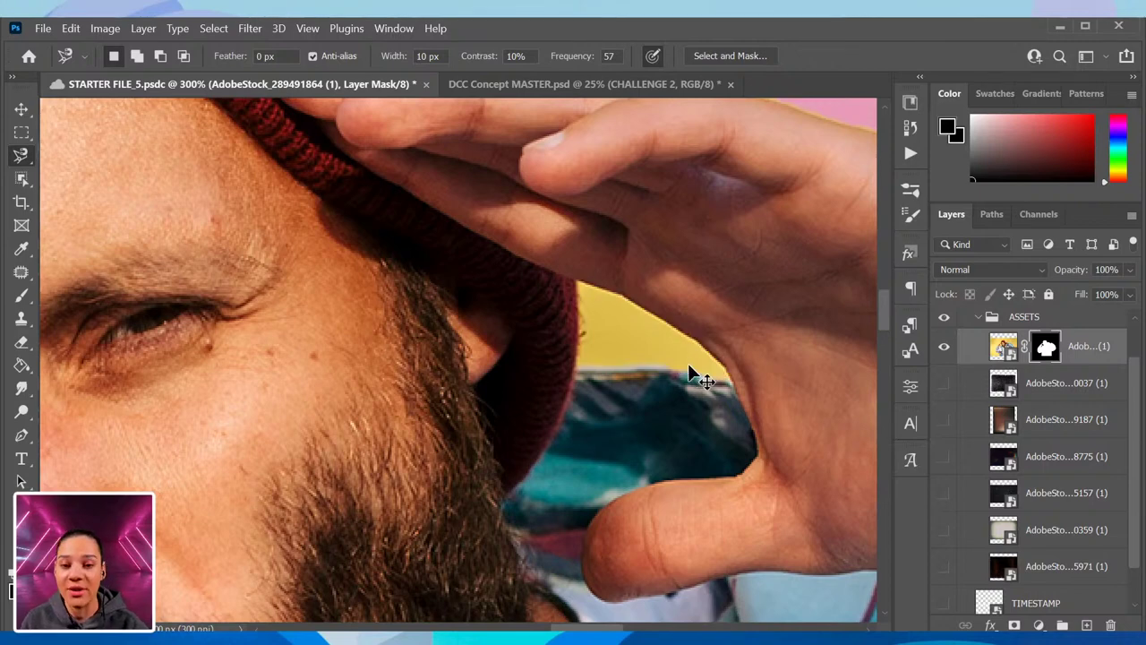
Step: Outline the yellow gap between beanie and hand with the Polygonal Lasso
right_click(22, 154)
left_click(85, 171)
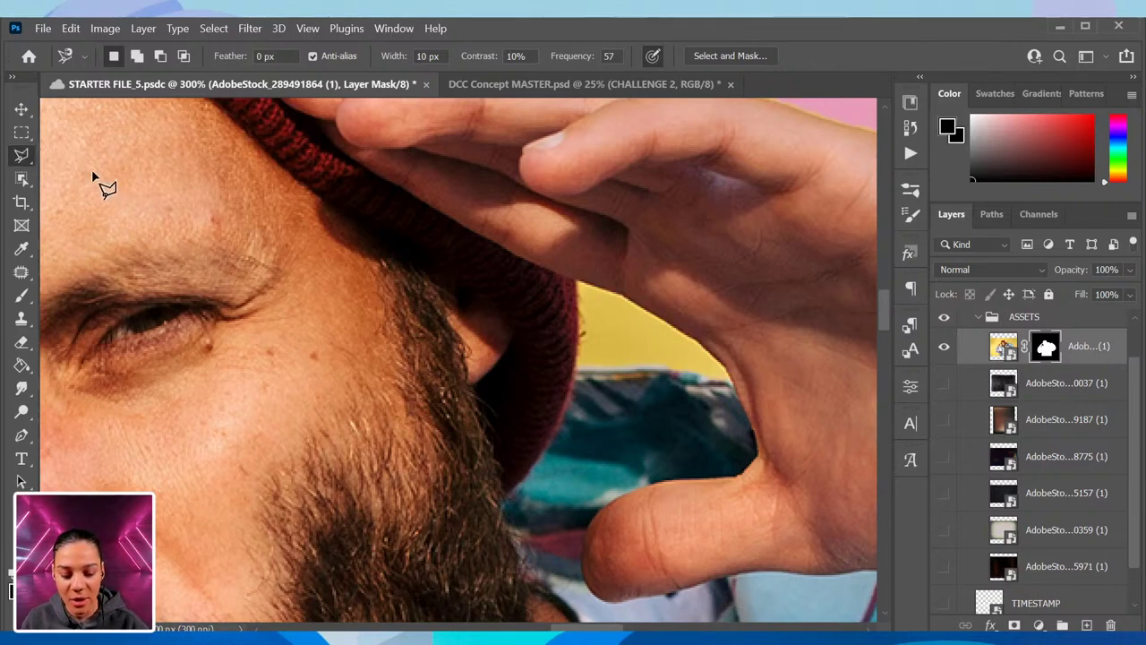
left_click(578, 285)
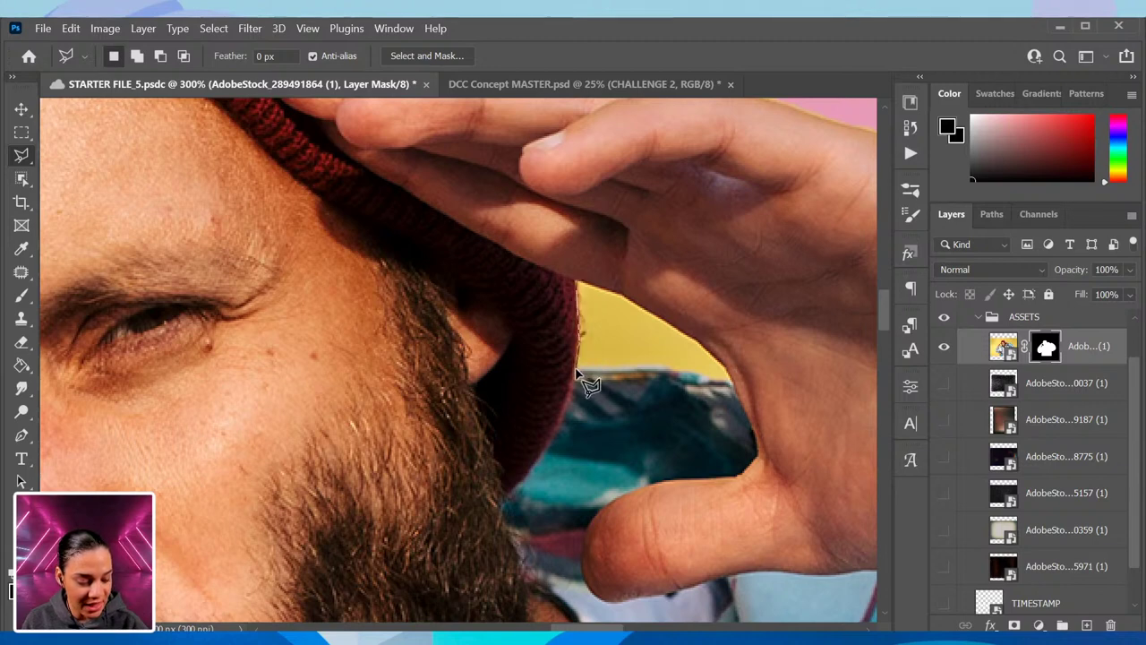
left_click(577, 368)
left_click(672, 369)
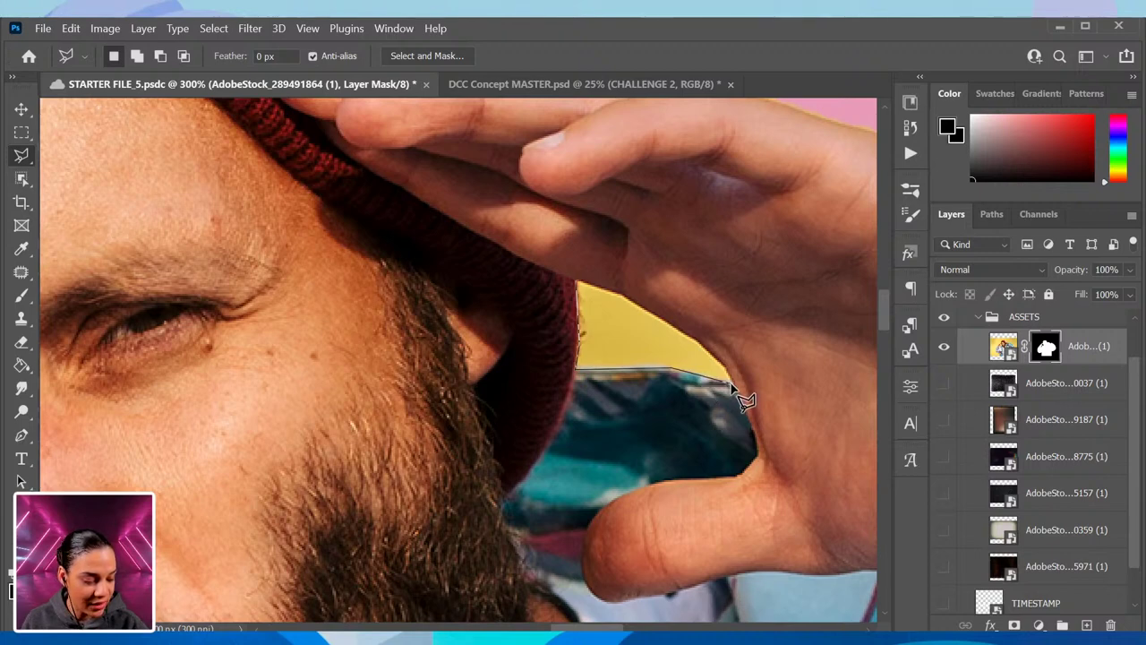
left_click(730, 380)
left_click(704, 353)
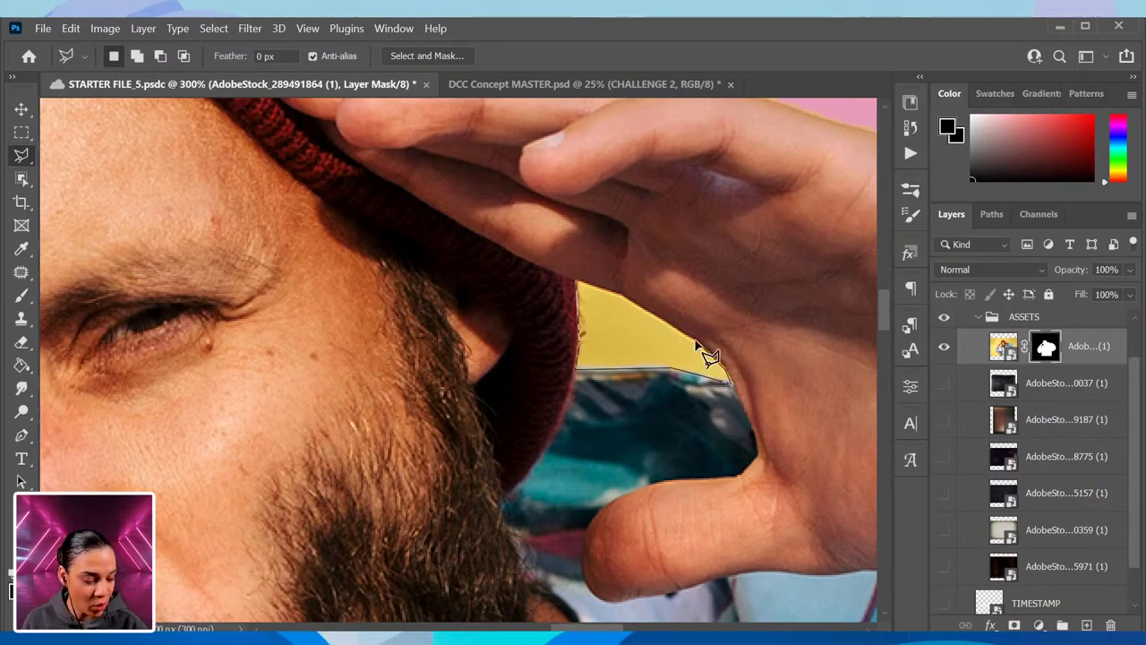
left_click(634, 303)
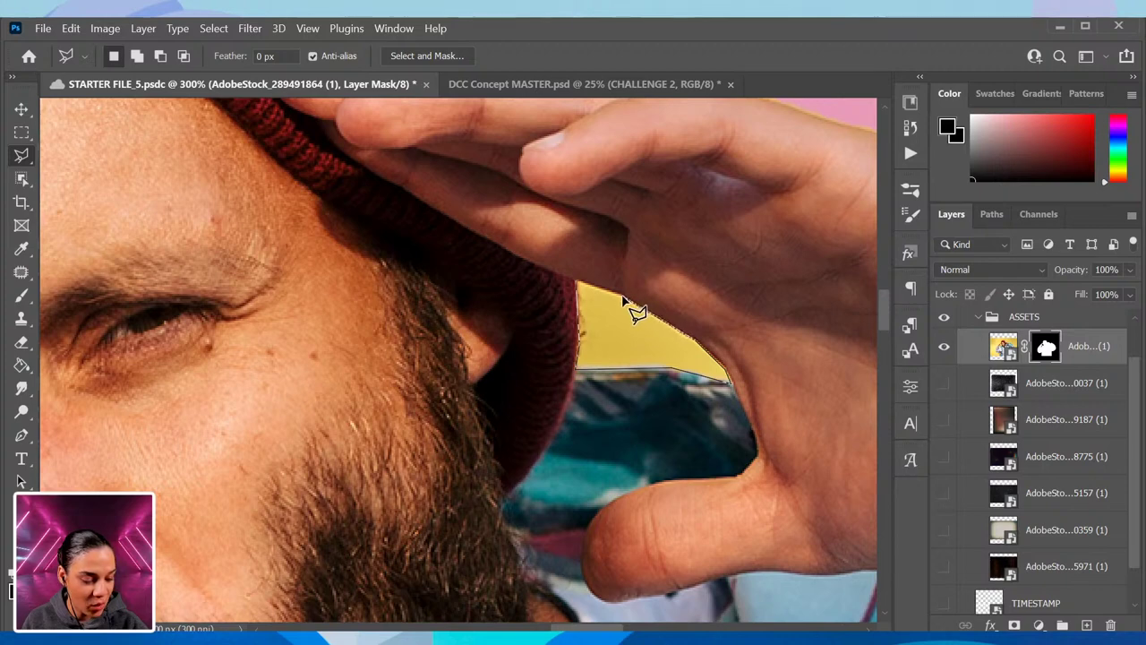
left_click(579, 286)
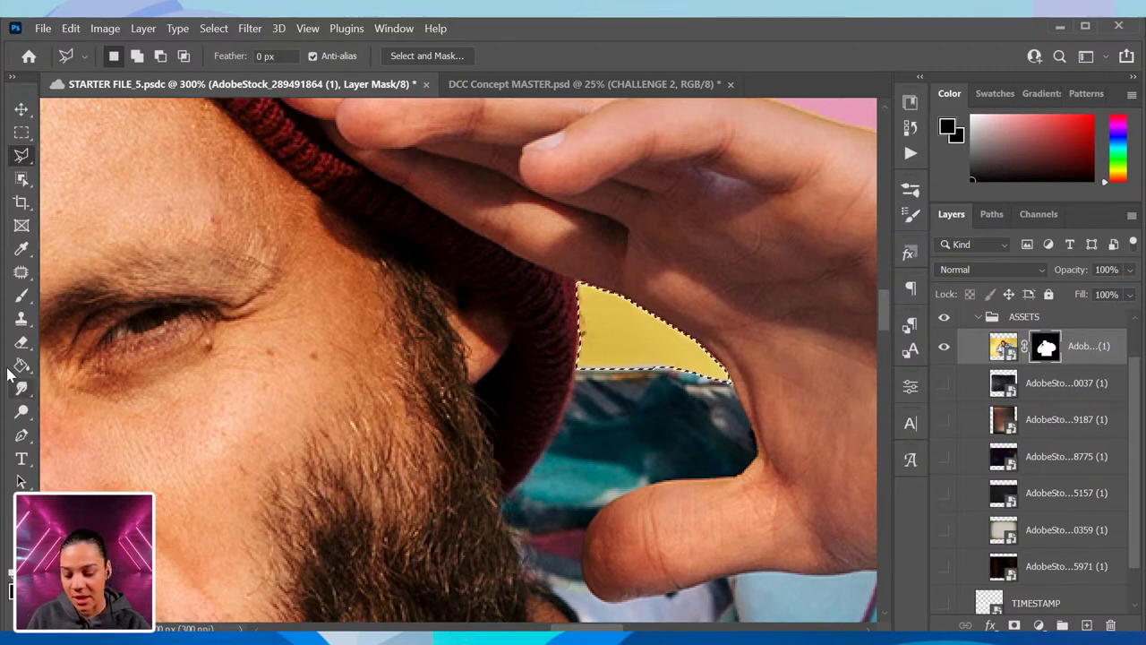
left_click(22, 366)
left_click(658, 362)
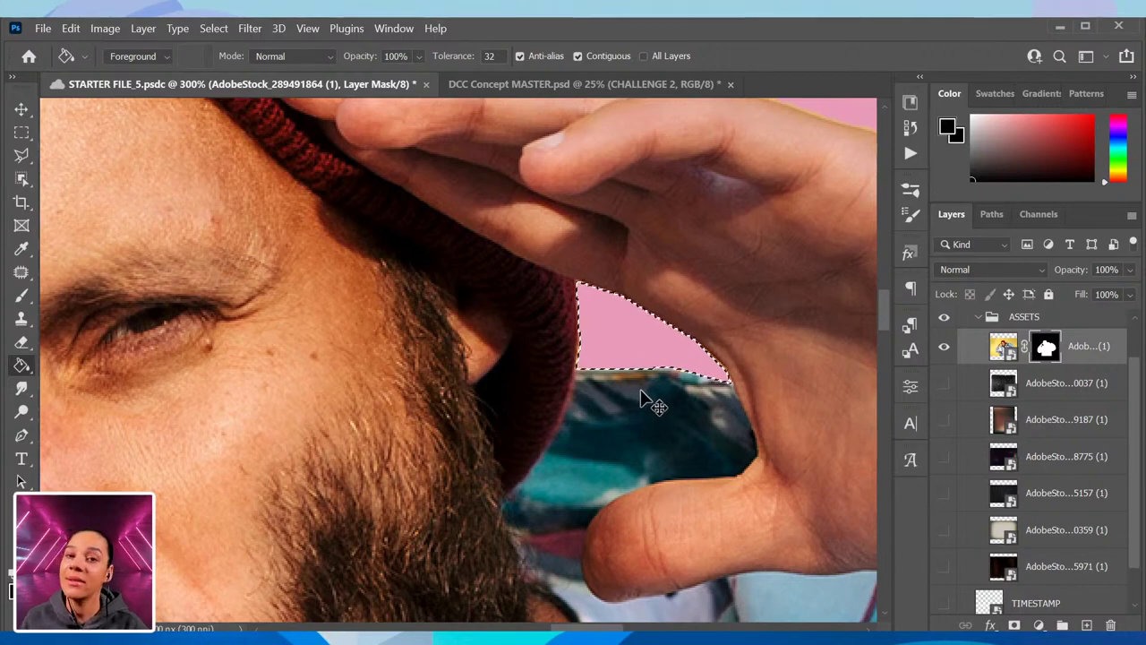
key("ctrl+d")
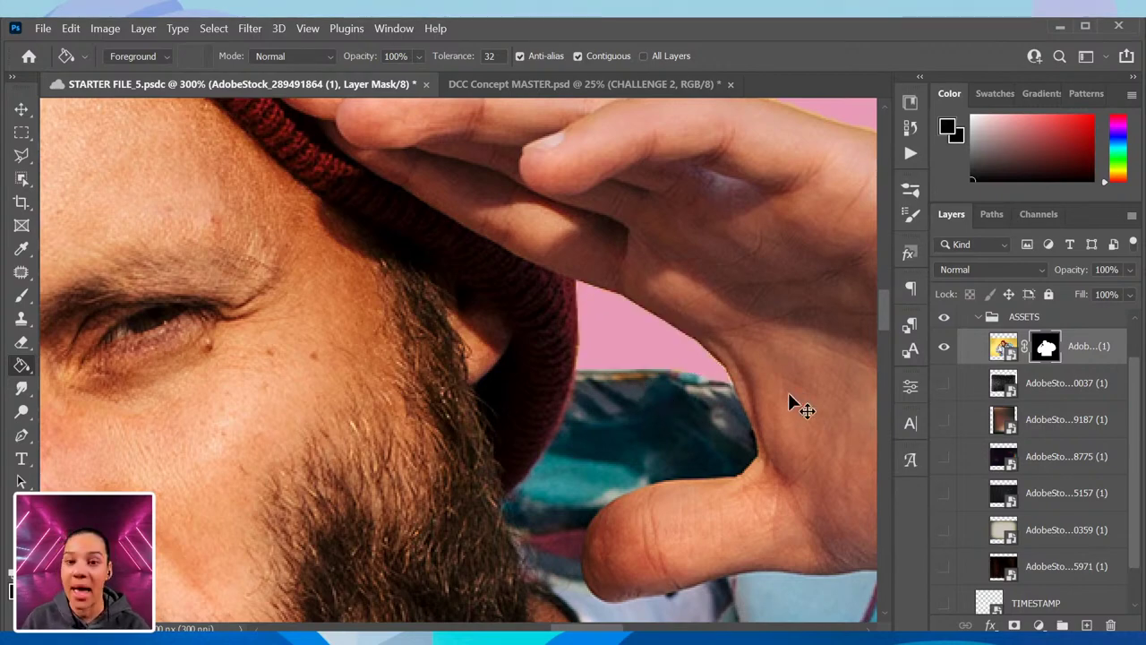
key("ctrl+minus")
key("ctrl+minus")
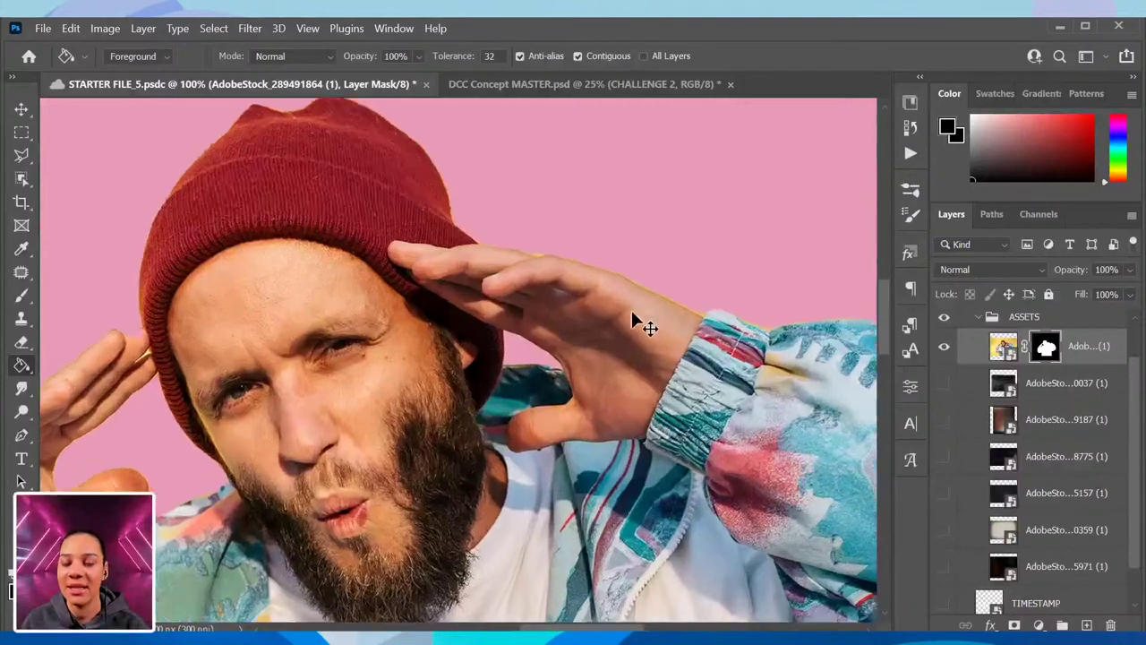
key("ctrl+plus")
key("ctrl+plus")
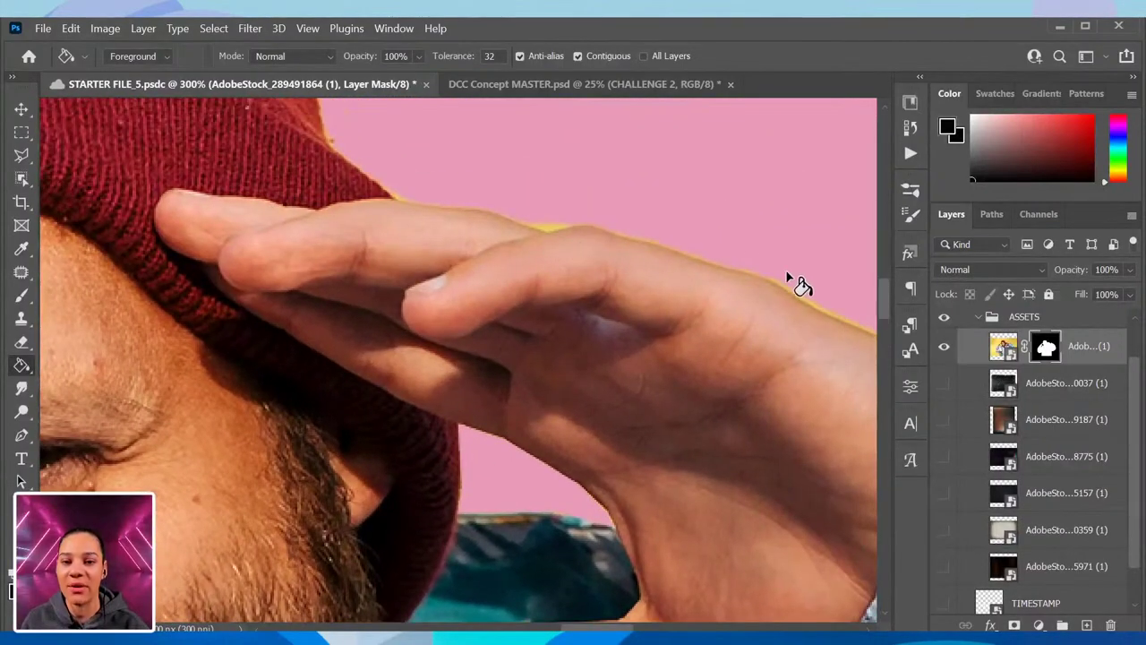
key("ctrl+minus")
key("ctrl+minus")
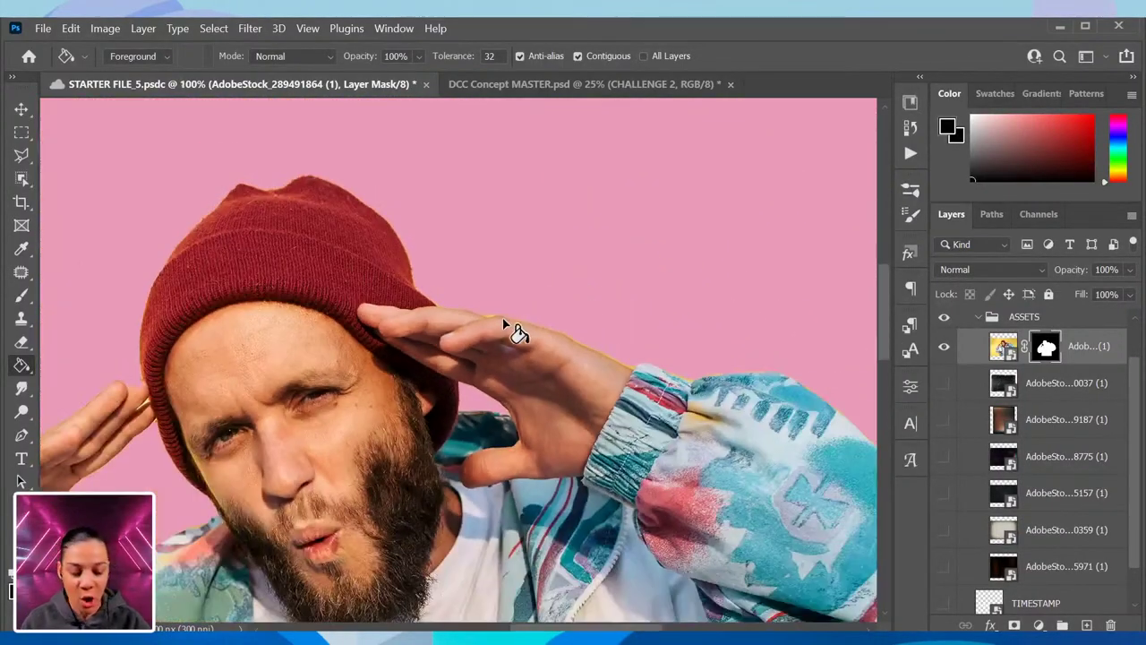
left_click_drag(273, 369, 403, 270)
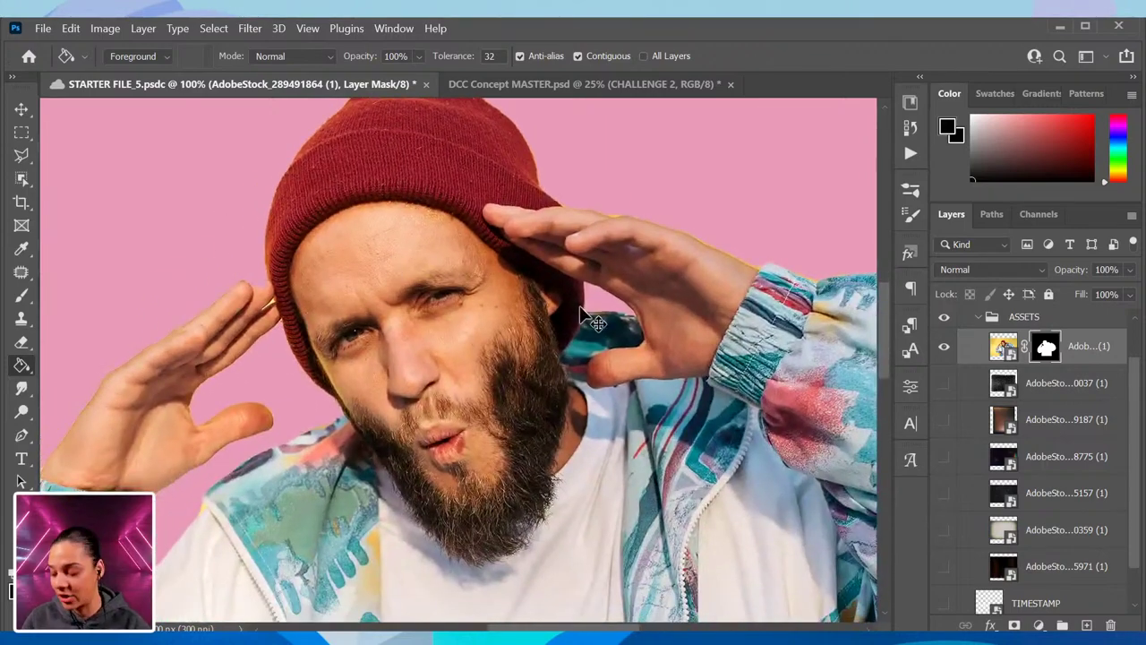
key("ctrl+minus")
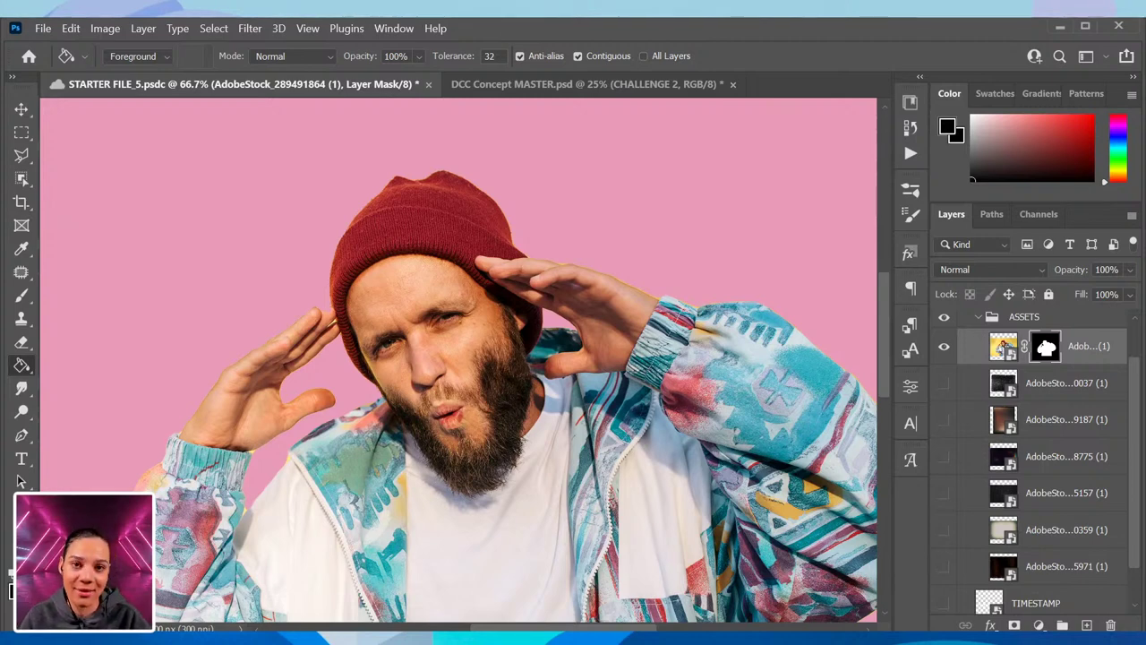
key("ctrl+minus")
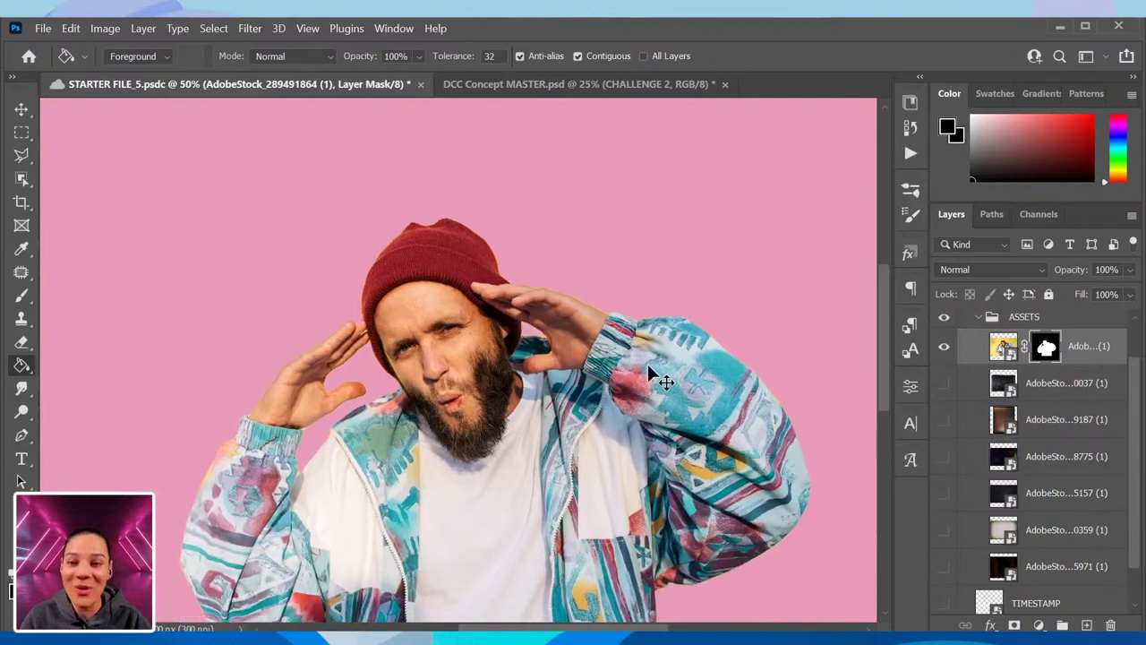
scroll(637, 367, "down", 1)
scroll(597, 422, "up", 2)
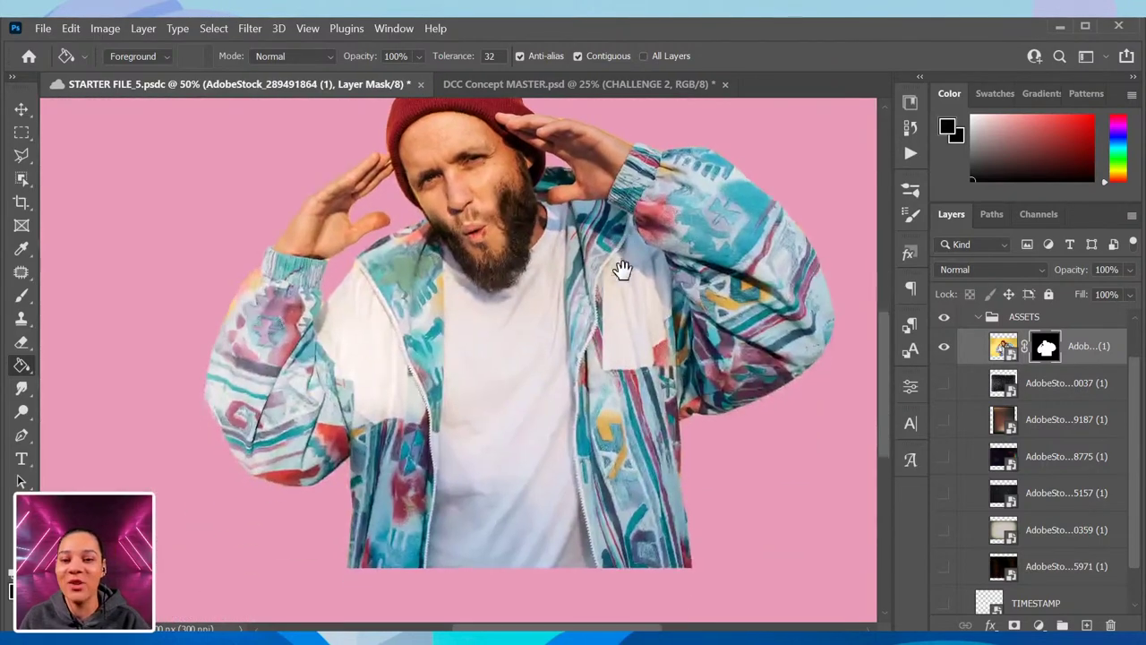
left_click_drag(619, 264, 606, 331)
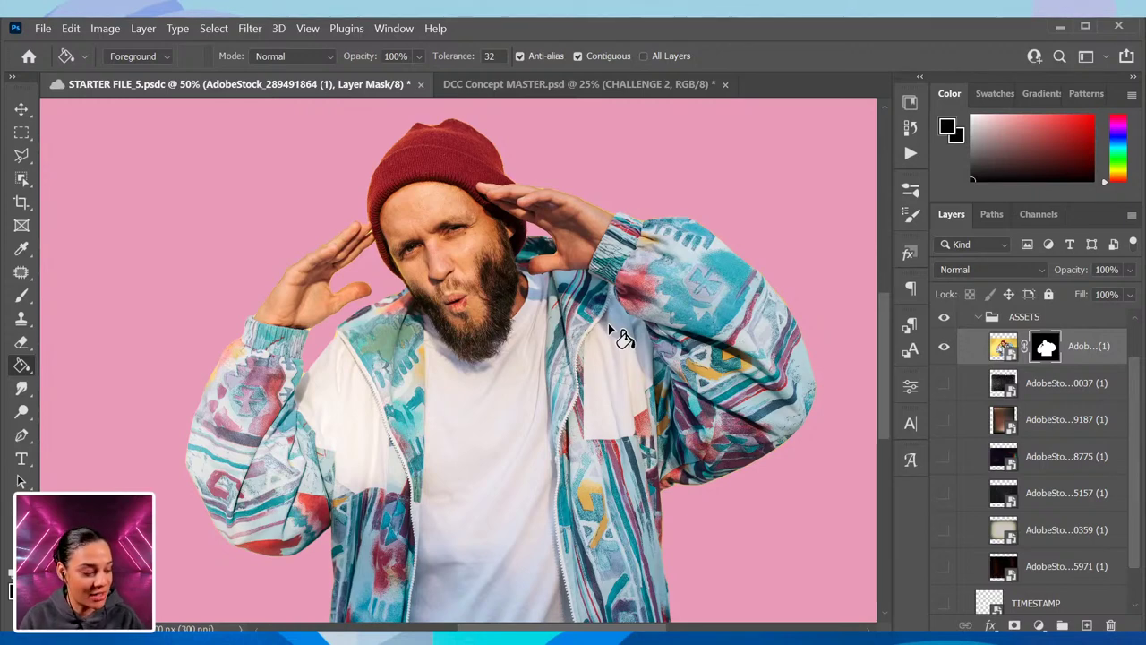
key("b")
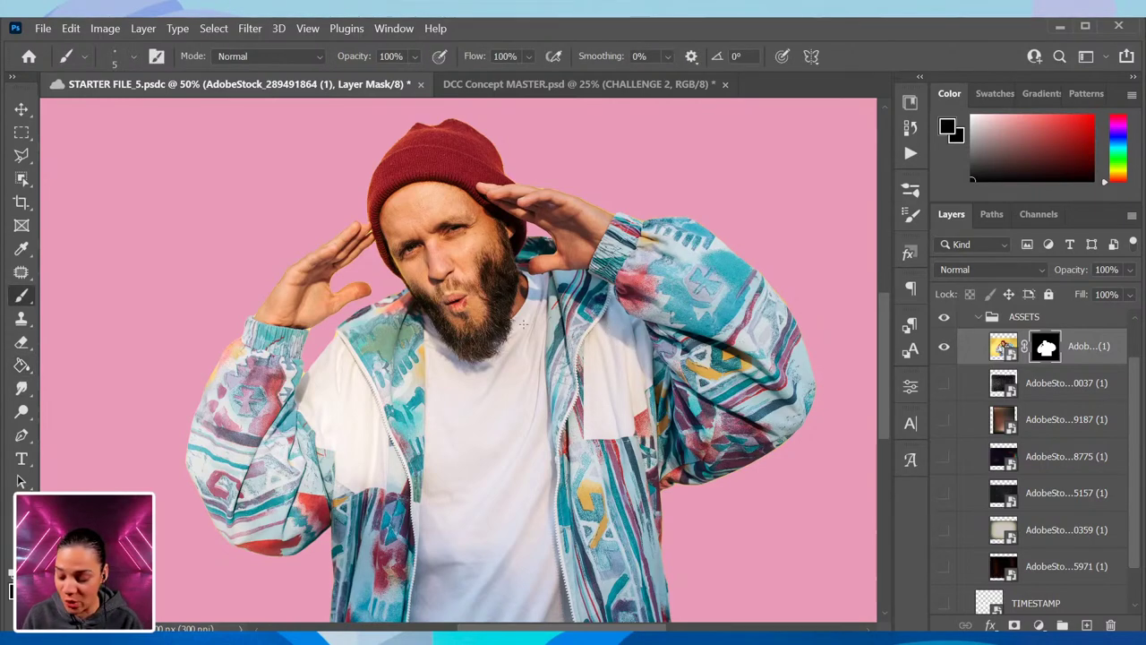
key("bracketright")
key("bracketright")
key("bracketright")
key("bracketright")
key("bracketright")
key("bracketright")
key("bracketright")
key("bracketright")
key("bracketright")
key("bracketright")
key("bracketright")
key("bracketright")
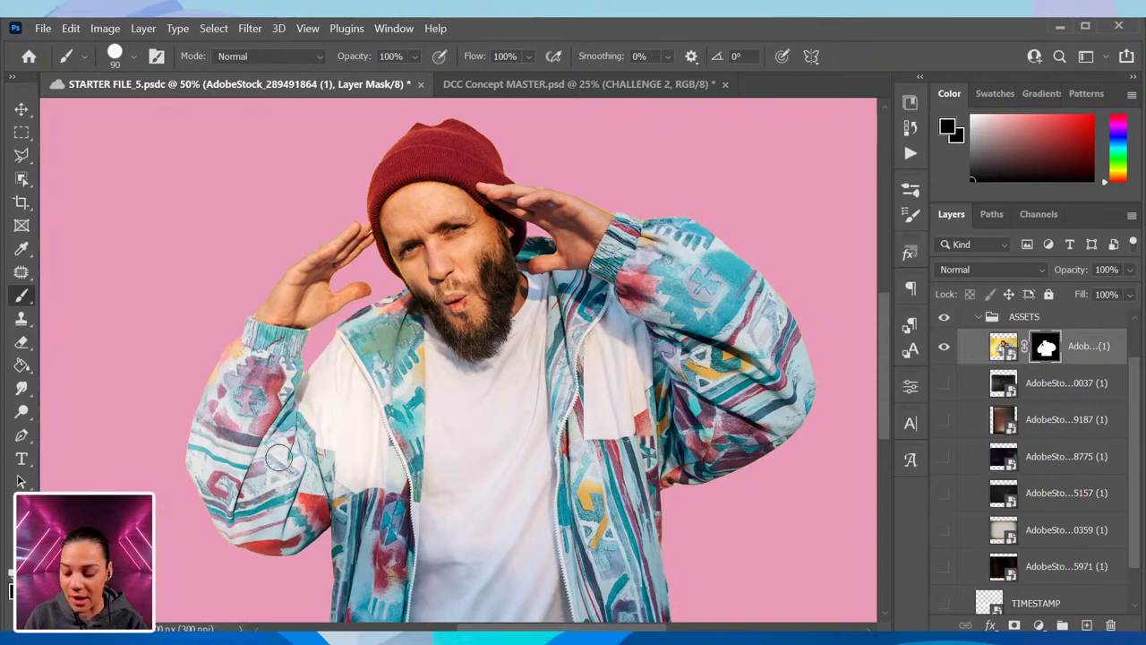
key("ctrl+minus")
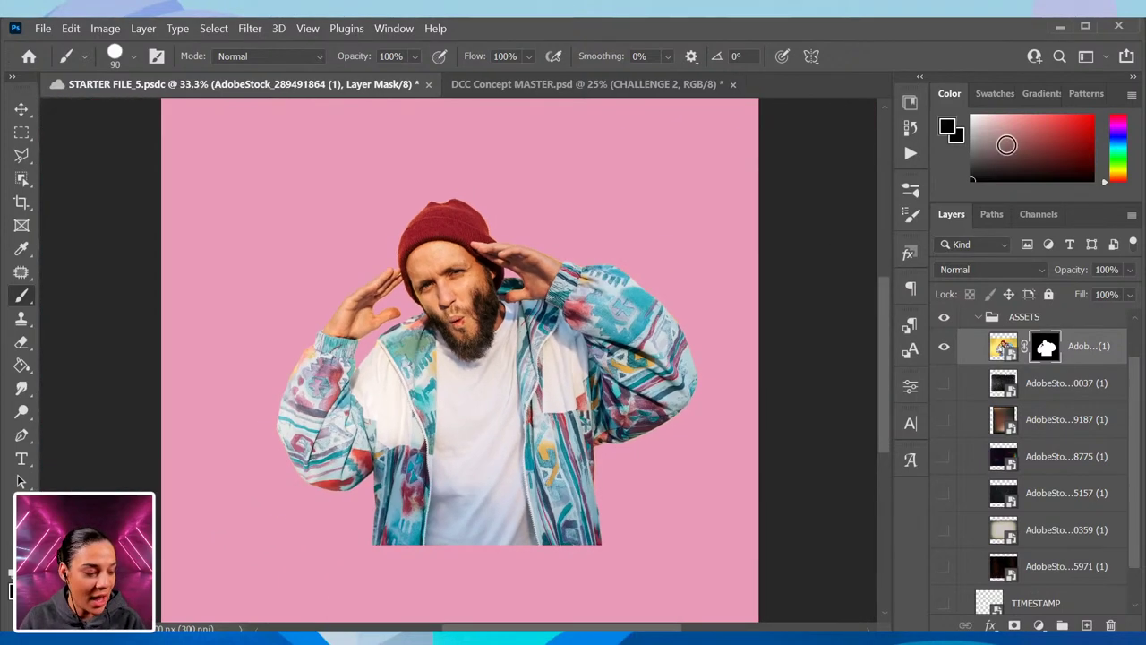
key("x")
mouse_move(643, 216)
left_mouse_down()
mouse_move(284, 499)
mouse_move(735, 212)
mouse_move(716, 380)
left_mouse_up()
mouse_move(602, 452)
left_mouse_down()
mouse_move(645, 514)
mouse_move(707, 467)
mouse_move(737, 473)
left_mouse_up()
key("ctrl+z")
key("ctrl+z")
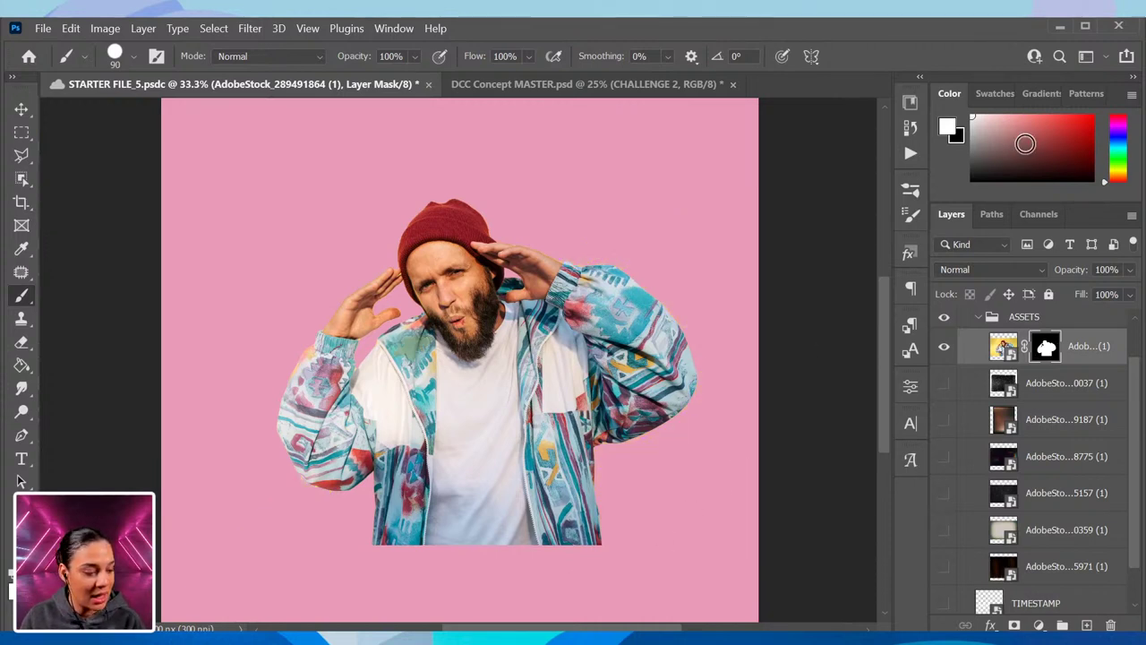
key("x")
mouse_move(662, 295)
left_mouse_down()
mouse_move(672, 325)
mouse_move(474, 505)
mouse_move(663, 496)
mouse_move(591, 524)
left_mouse_up()
key("ctrl+z")
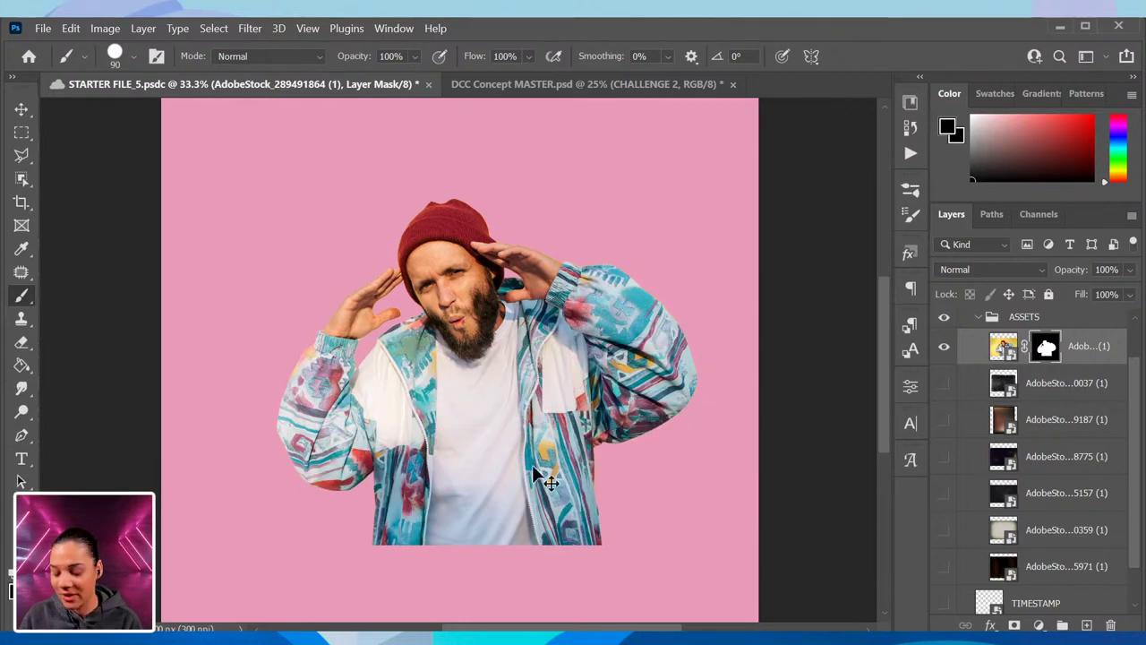
key("ctrl+plus")
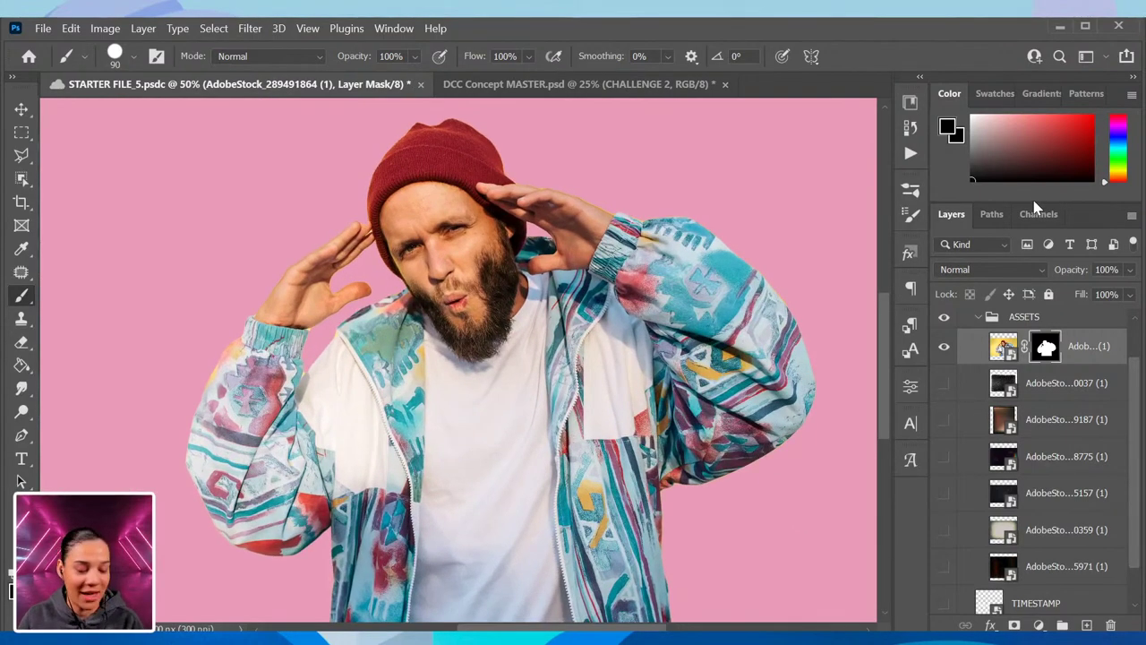
key("ctrl+minus")
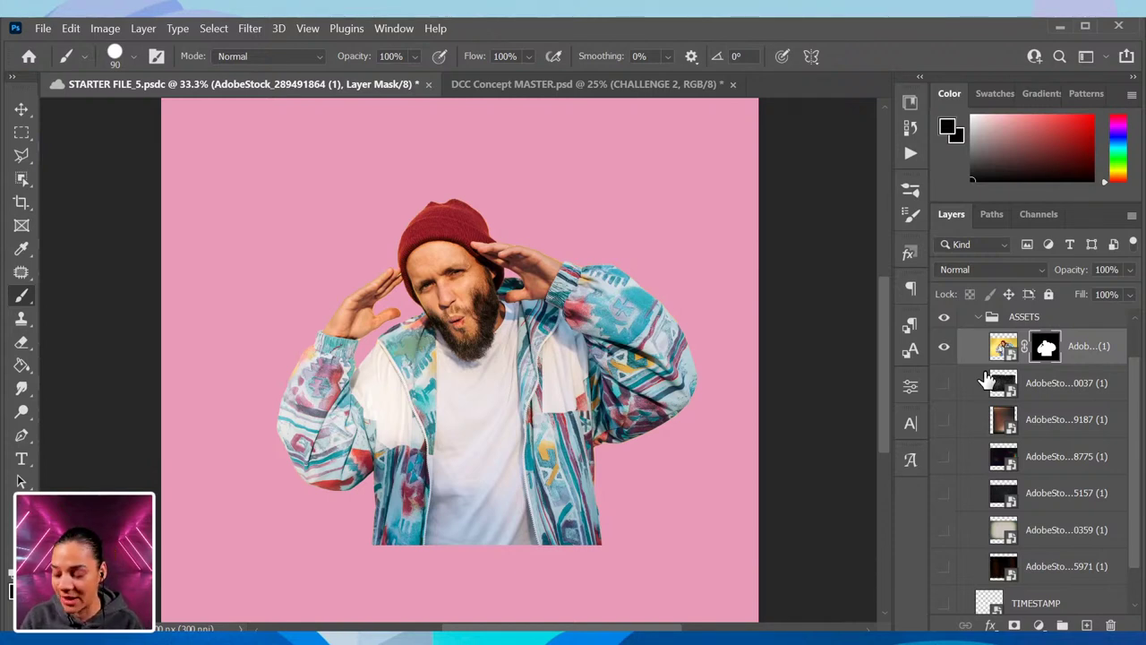
key("ctrl+minus")
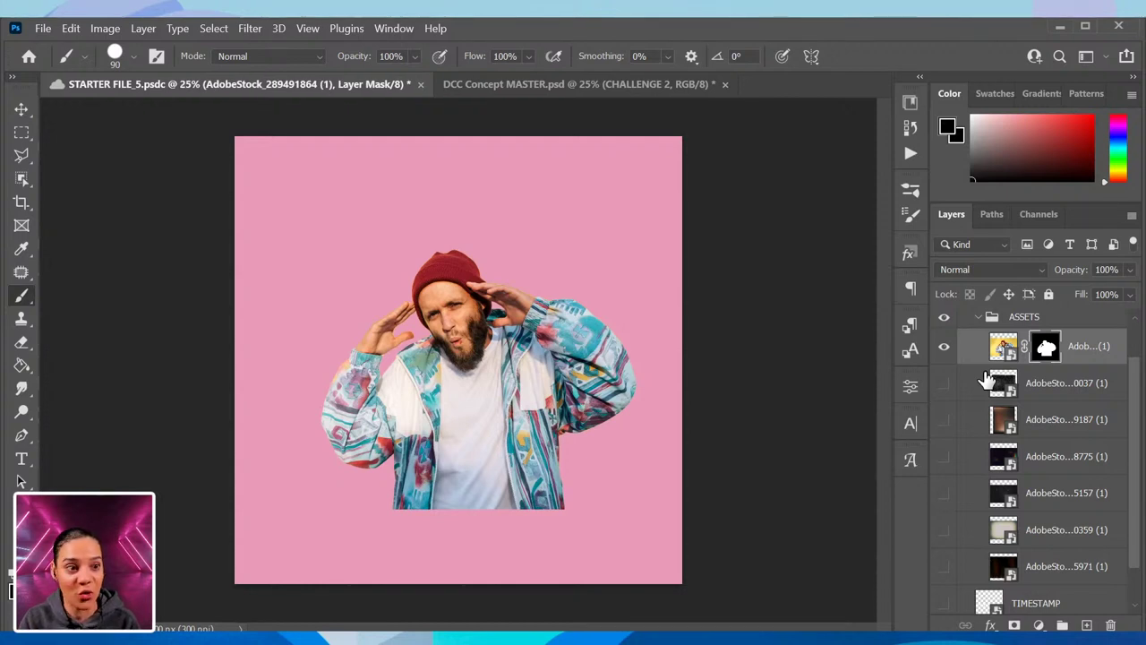
Step: Scale the man's photo up to about 150.34% from its centre and nudge it left
left_click(1108, 348)
key("ctrl+t")
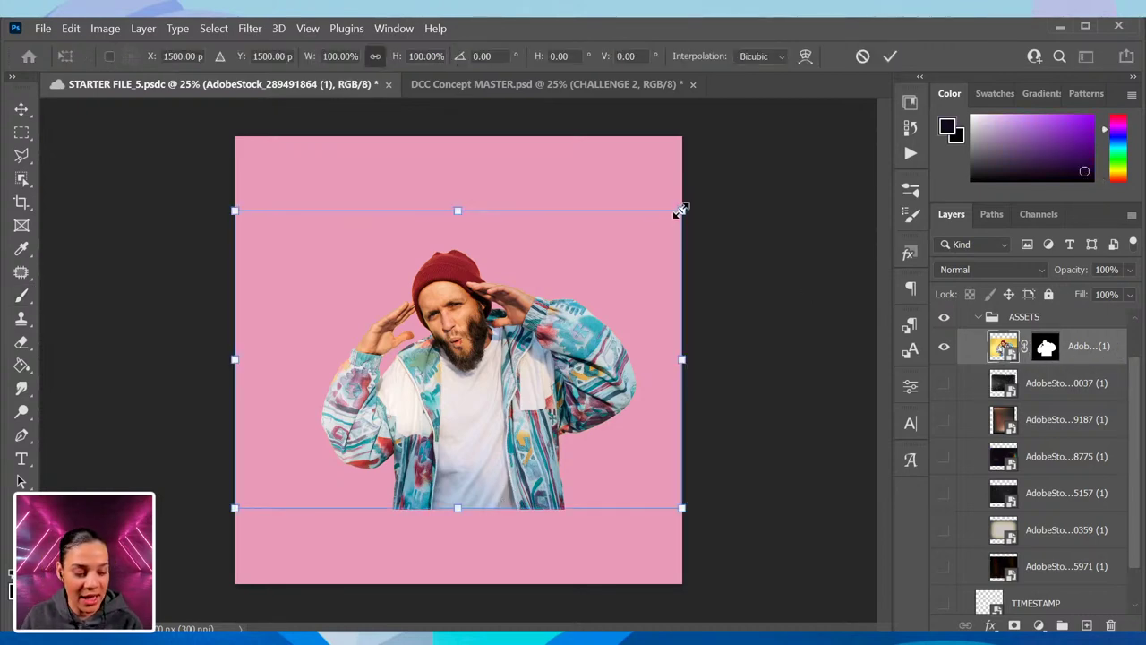
left_click_drag(681, 211, 787, 136)
mouse_move(644, 297)
left_mouse_down()
mouse_move(640, 311)
mouse_move(654, 300)
left_mouse_up()
key("Return")
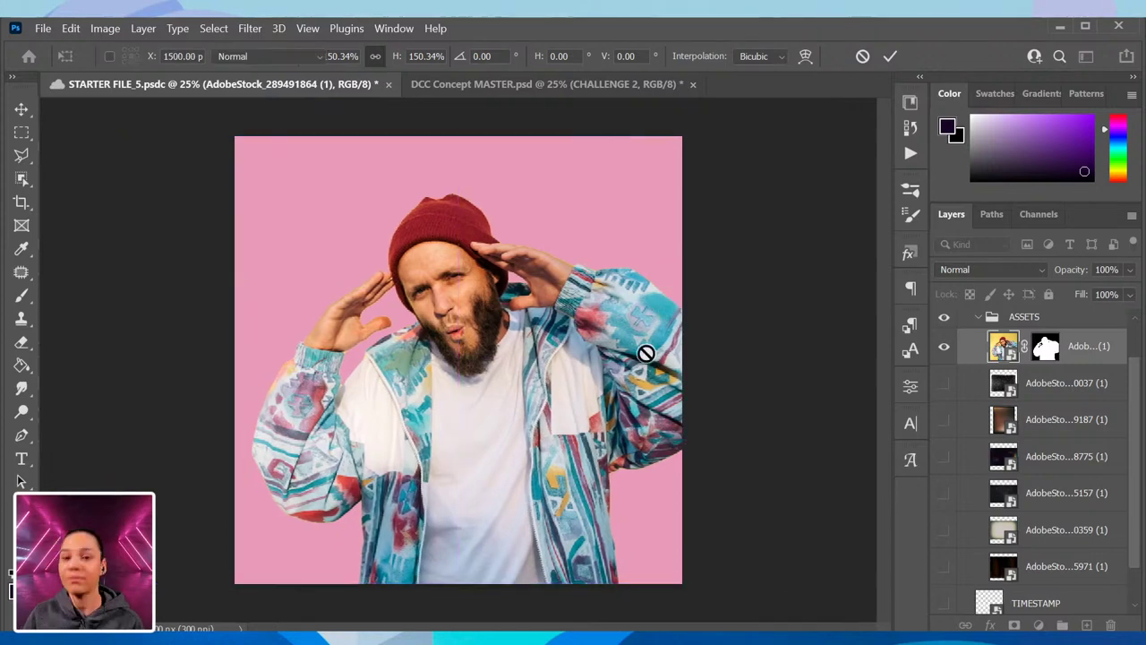
Step: Select the Paint Bucket and pick a new light paint colour in the Color panel
key("b")
key("ctrl+minus")
key("ctrl+plus")
key("ctrl+plus")
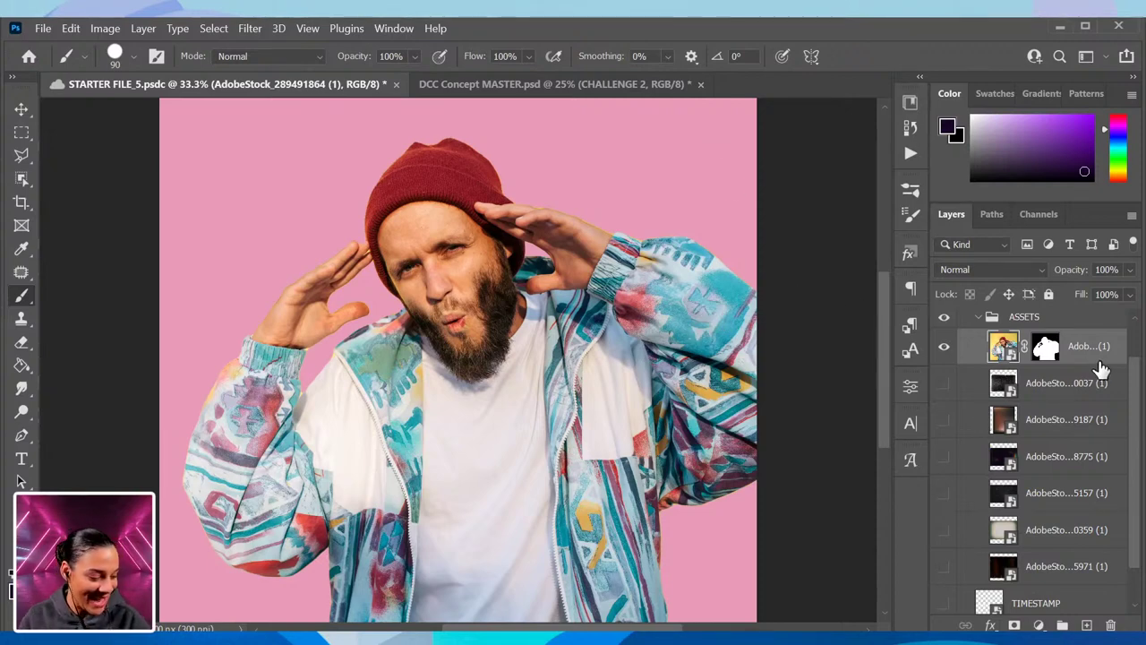
key("ctrl+minus")
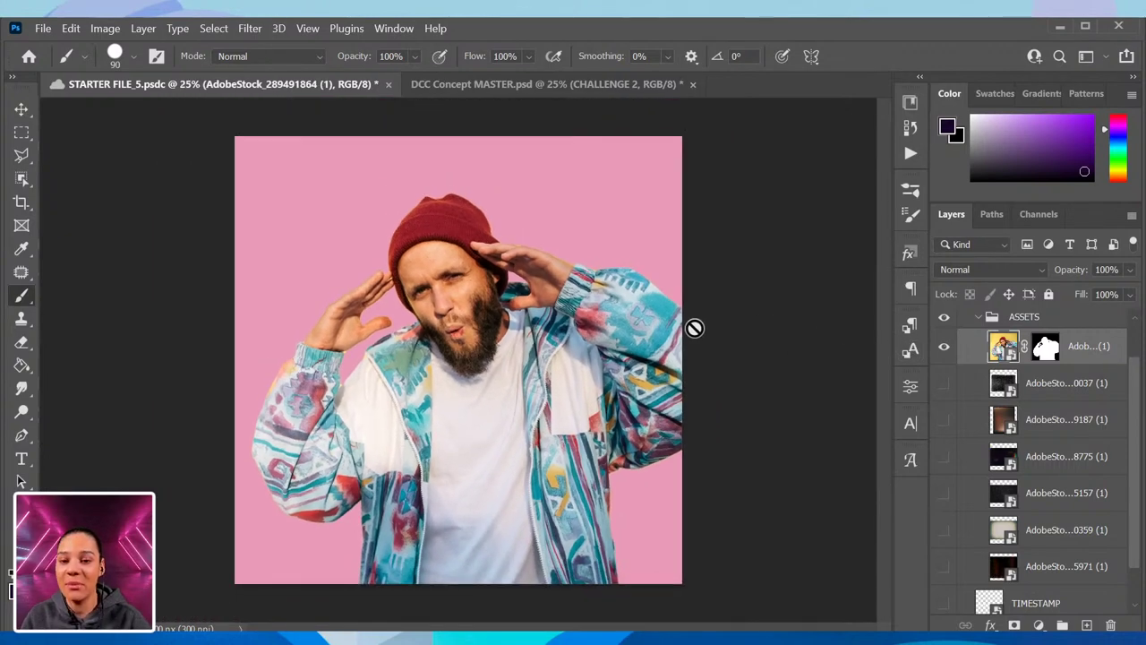
key("ctrl+plus")
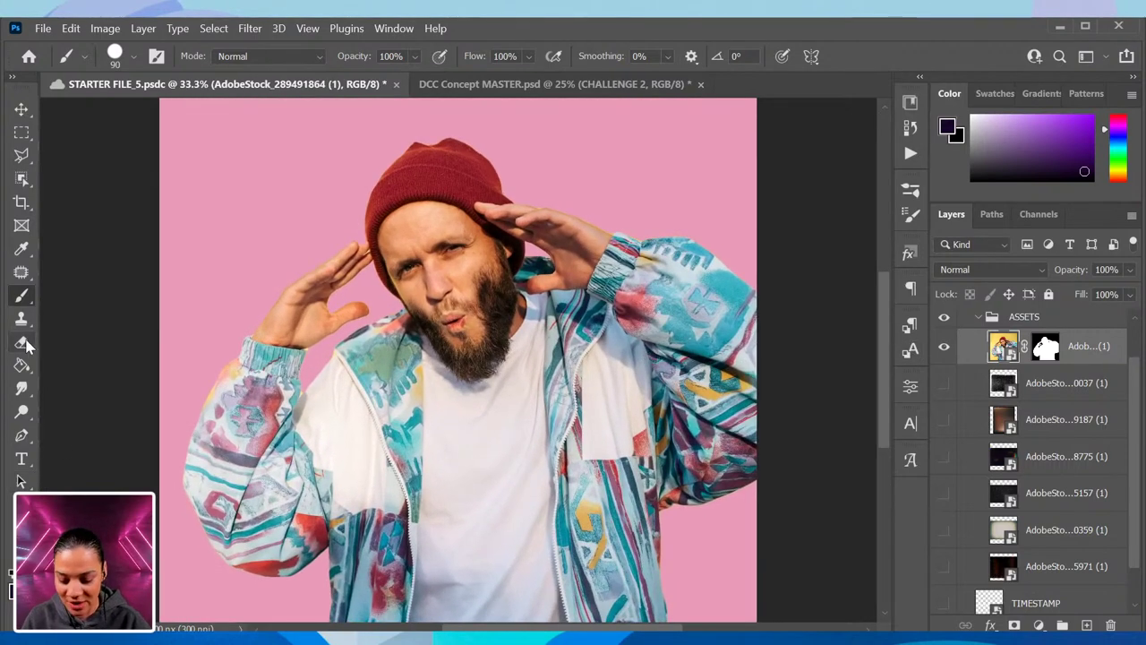
left_click(16, 371)
left_click_drag(1048, 130, 933, 162)
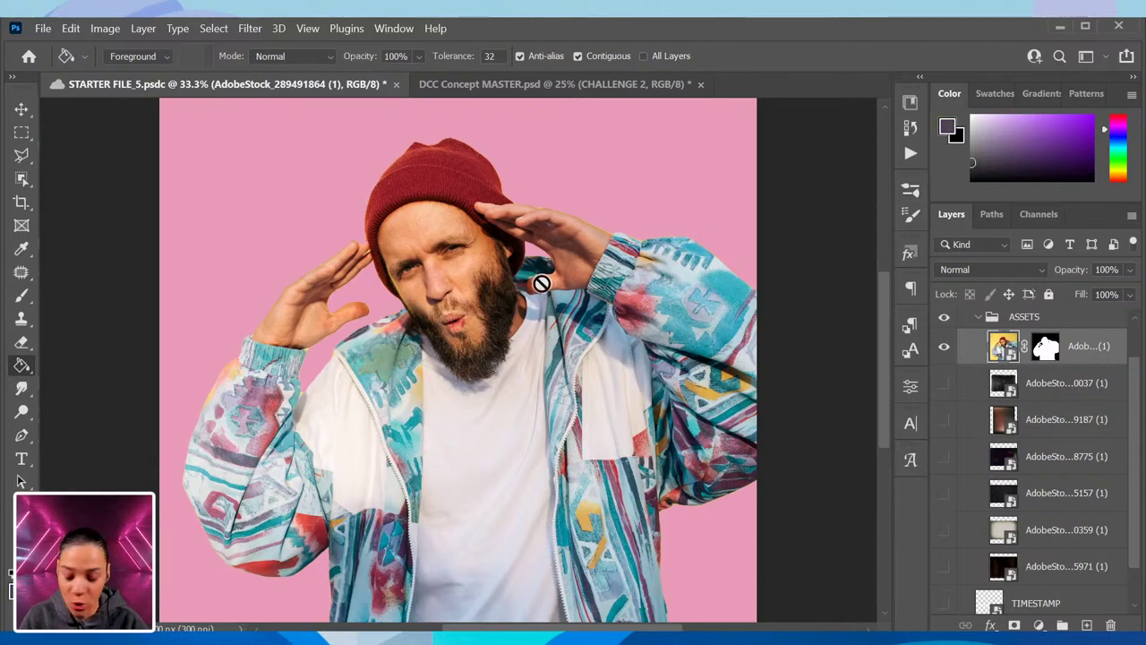
key("ctrl+minus")
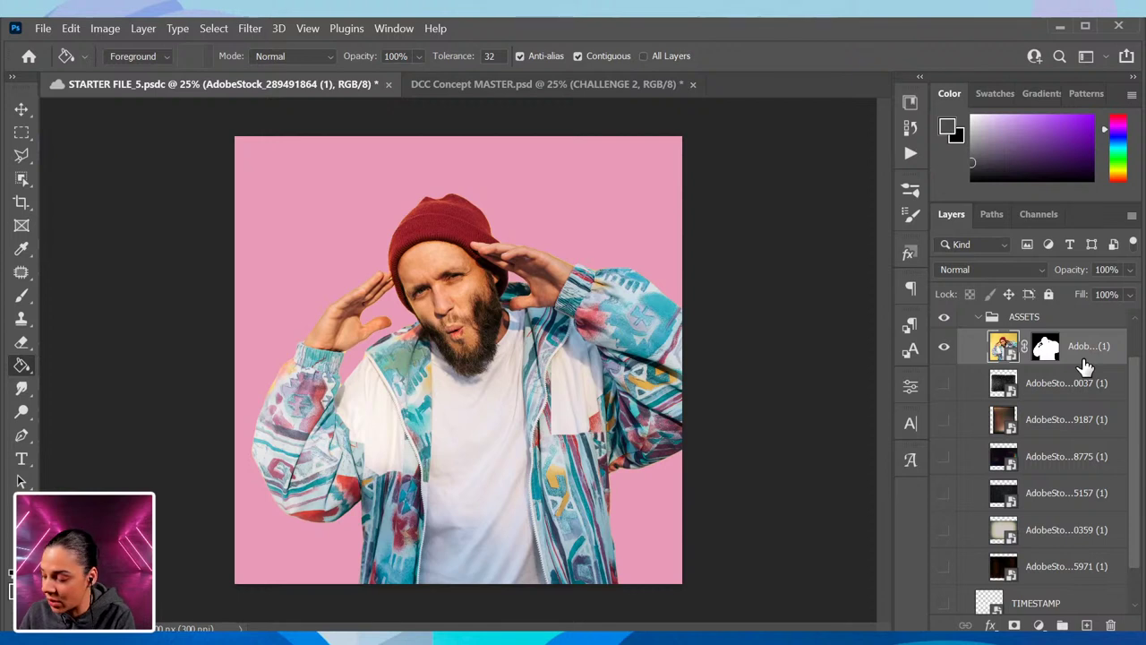
Step: Add a new empty Layer 1 and fill it with solid grey
key("ctrl+shift+n")
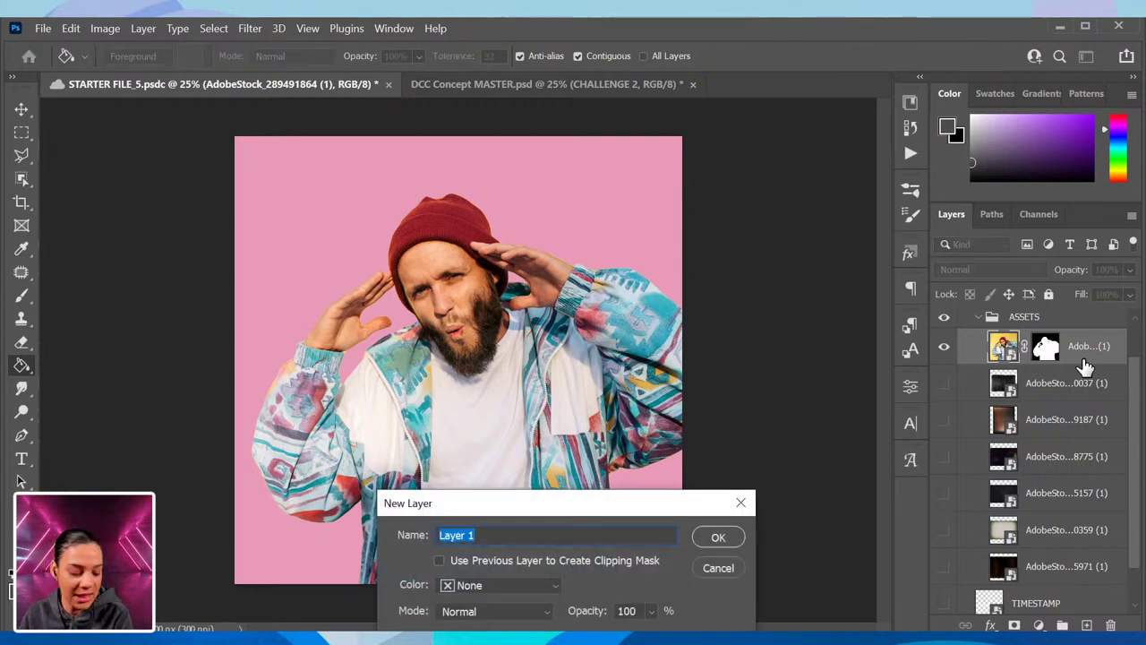
key("Return")
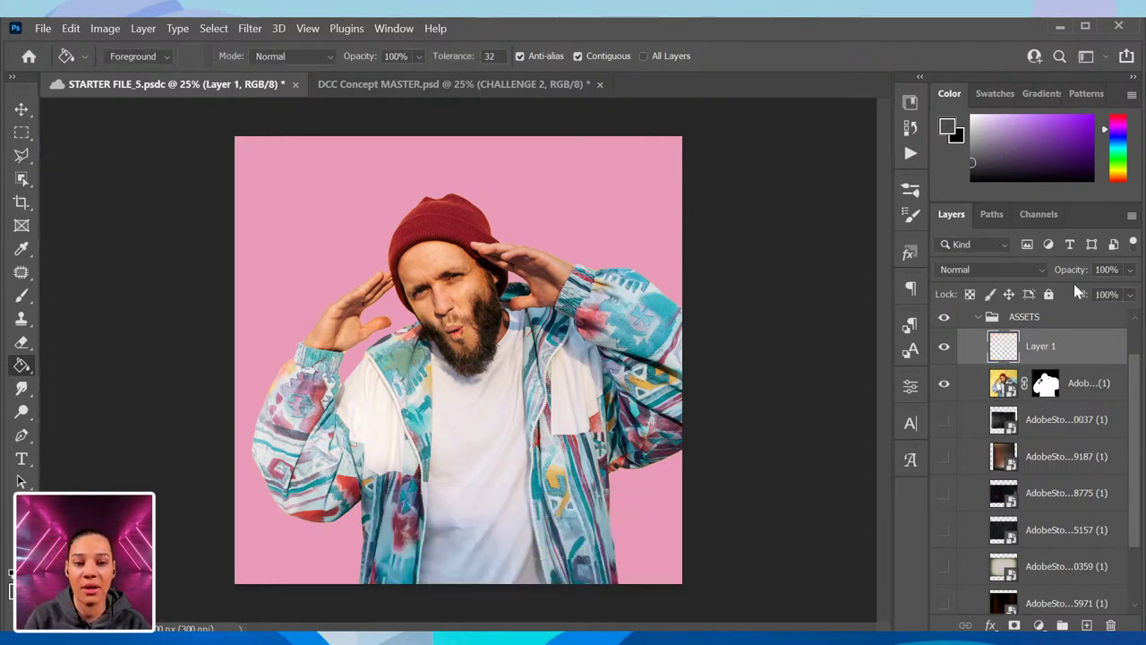
left_click(508, 356)
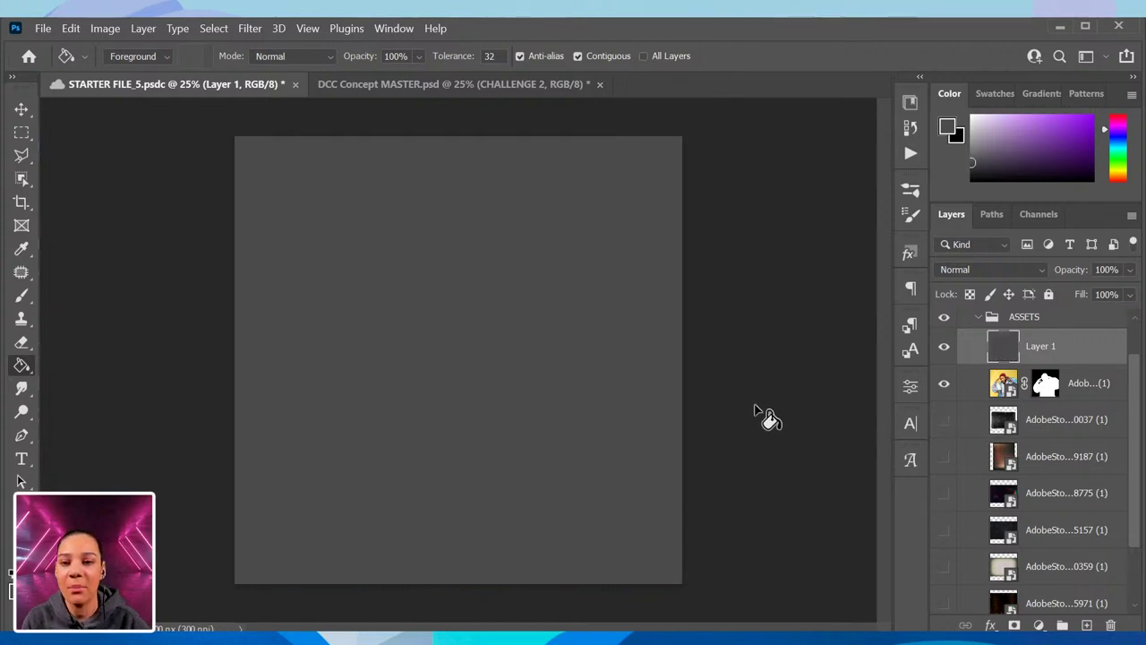
Step: Apply Add Noise at 108.81%, Uniform distribution, with Monochromatic unchecked
left_click(250, 29)
mouse_move(332, 295)
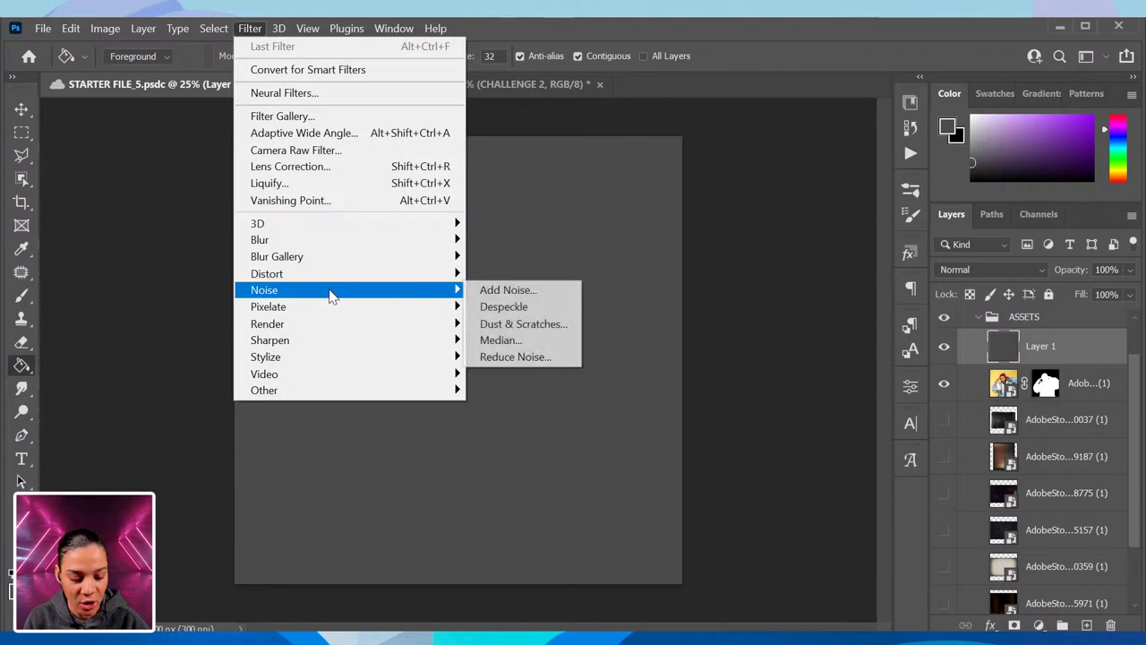
left_click(522, 291)
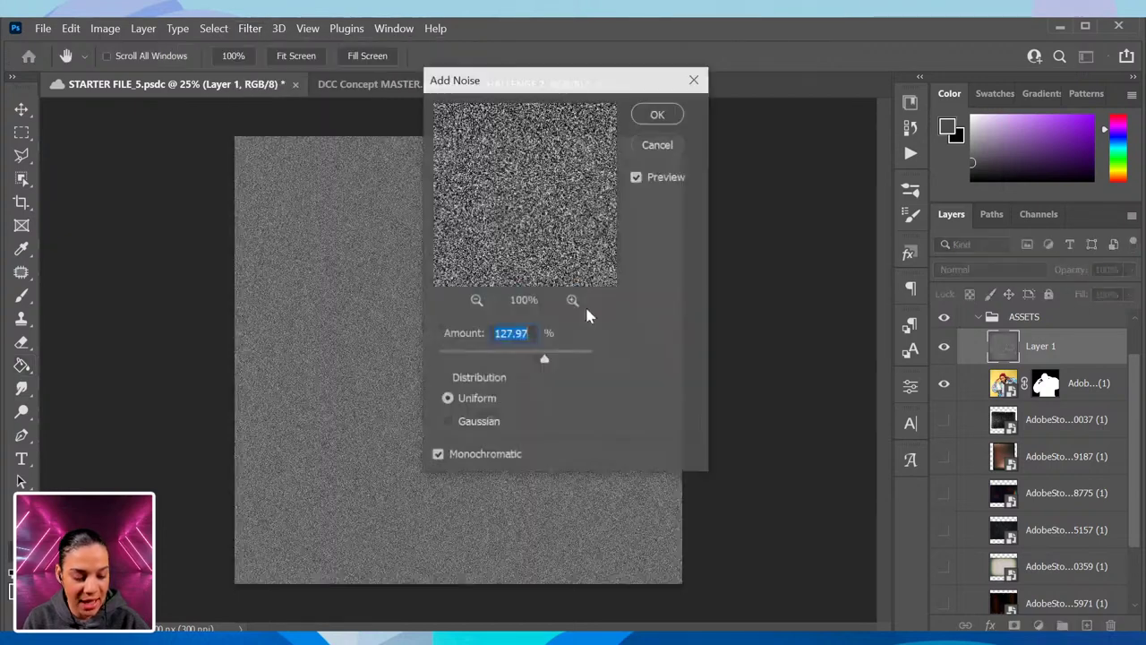
left_click_drag(550, 80, 900, 165)
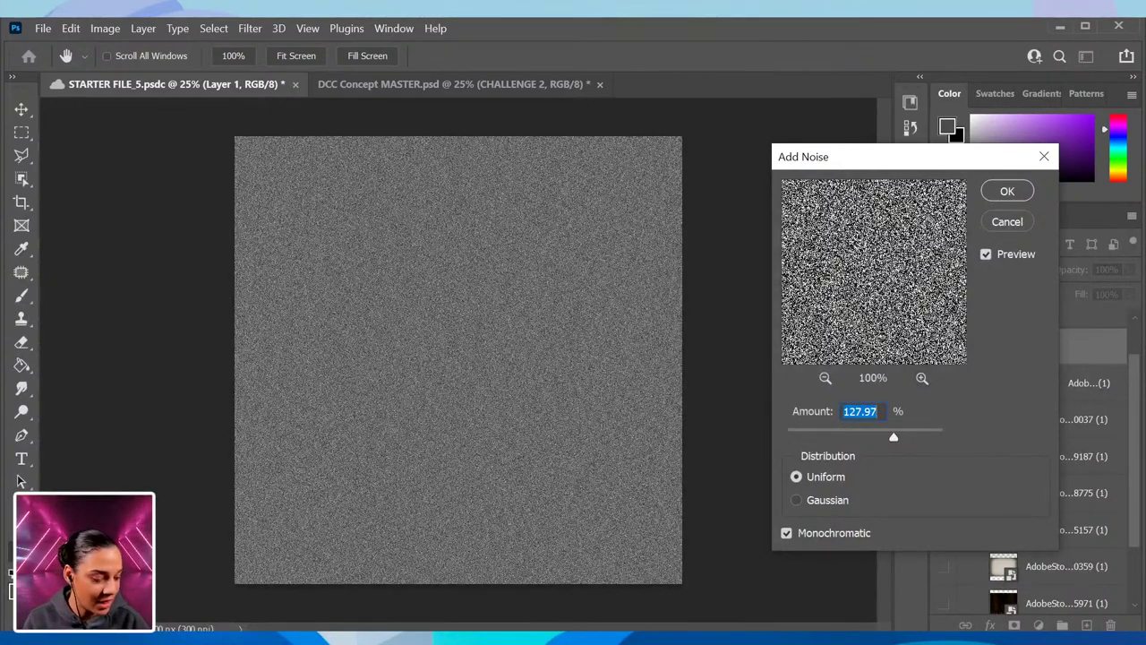
mouse_move(891, 438)
left_mouse_down()
mouse_move(913, 439)
mouse_move(826, 440)
mouse_move(886, 441)
left_mouse_up()
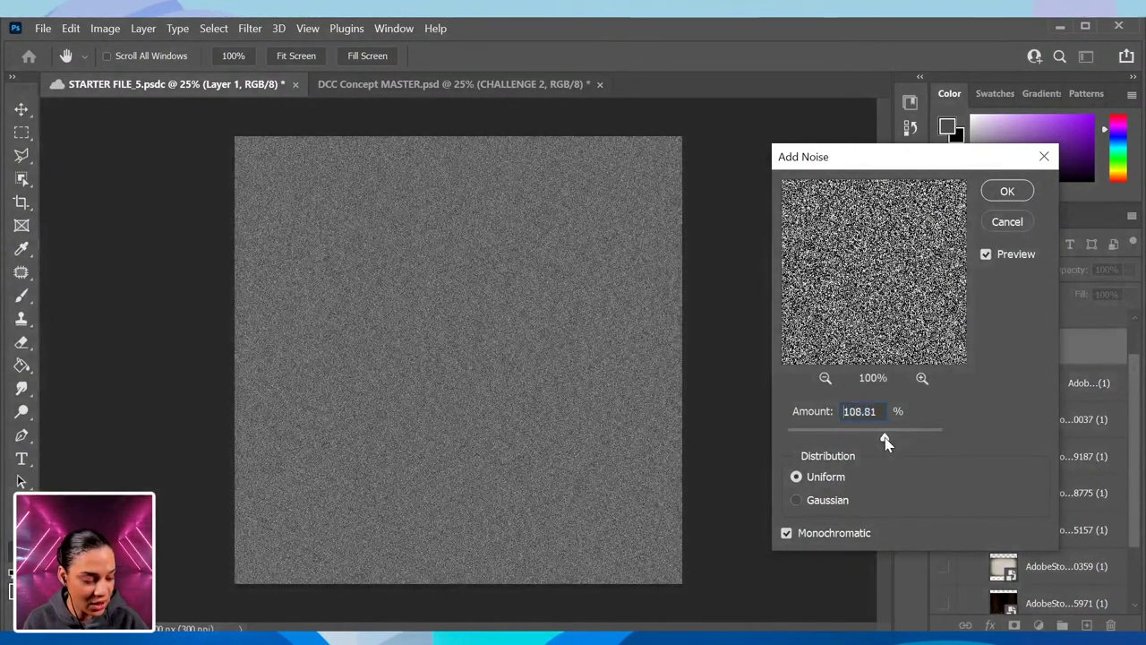
left_click(796, 502)
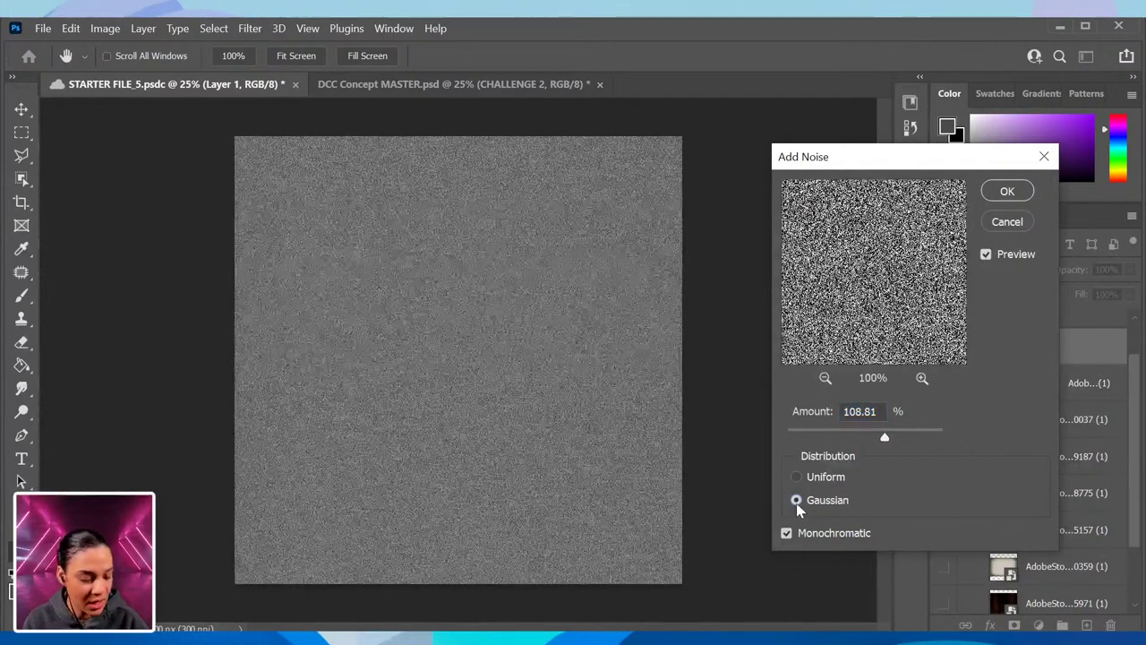
left_click(796, 478)
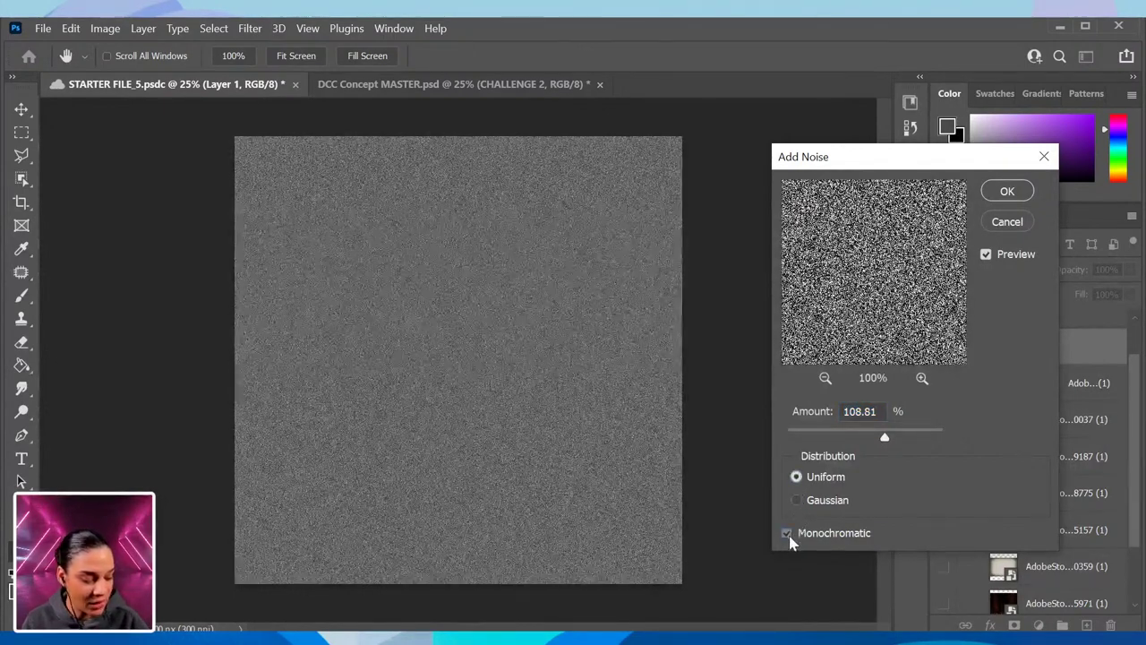
left_click(787, 534)
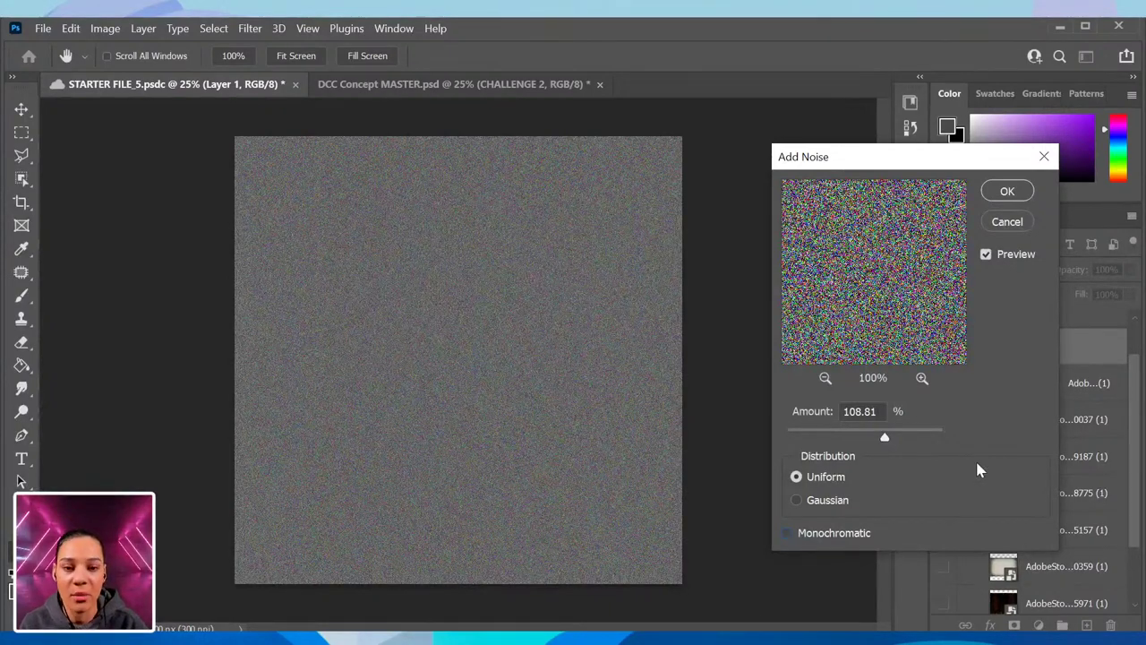
left_click(1010, 191)
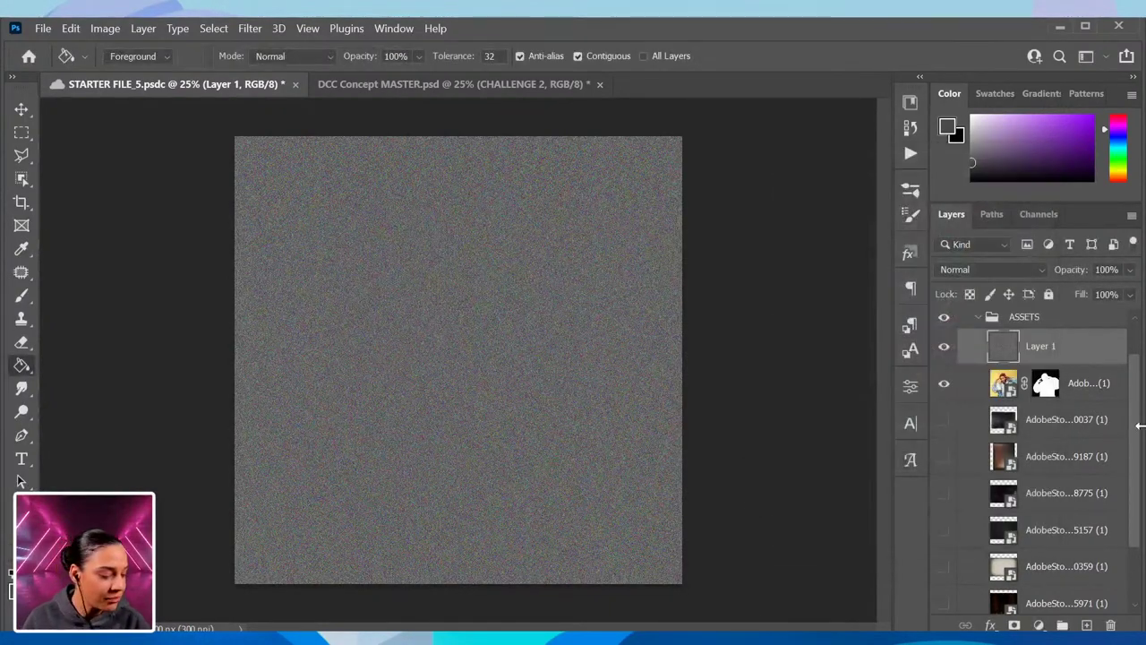
Step: Make Layer 1 a clipping mask on the man's cutout layer
right_click(1090, 359)
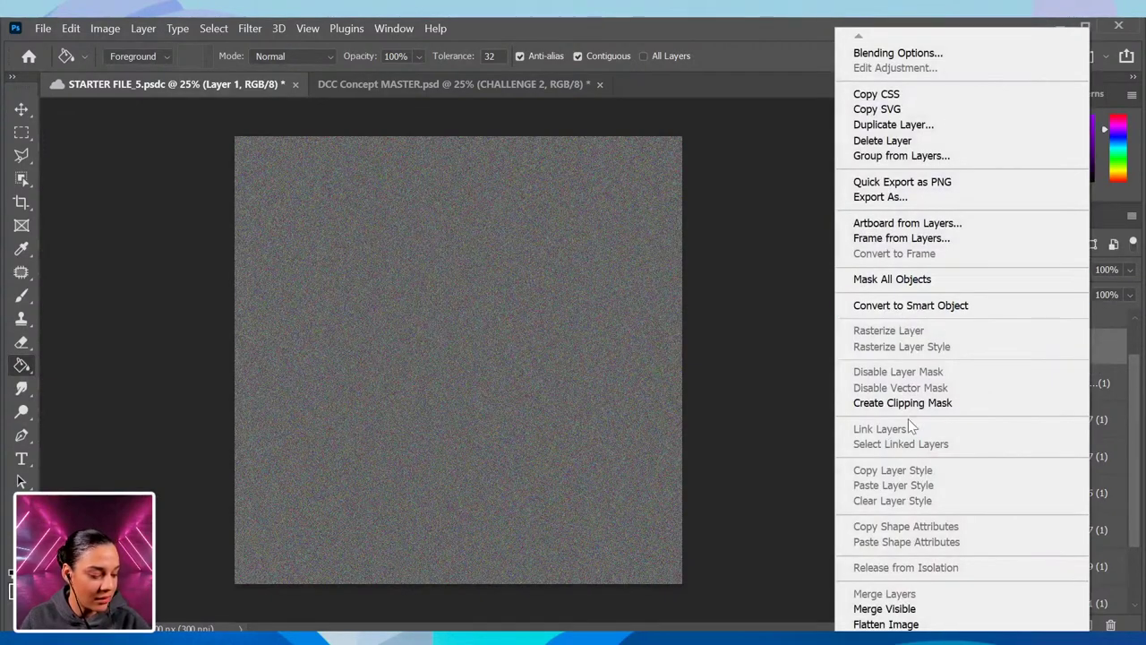
left_click(900, 403)
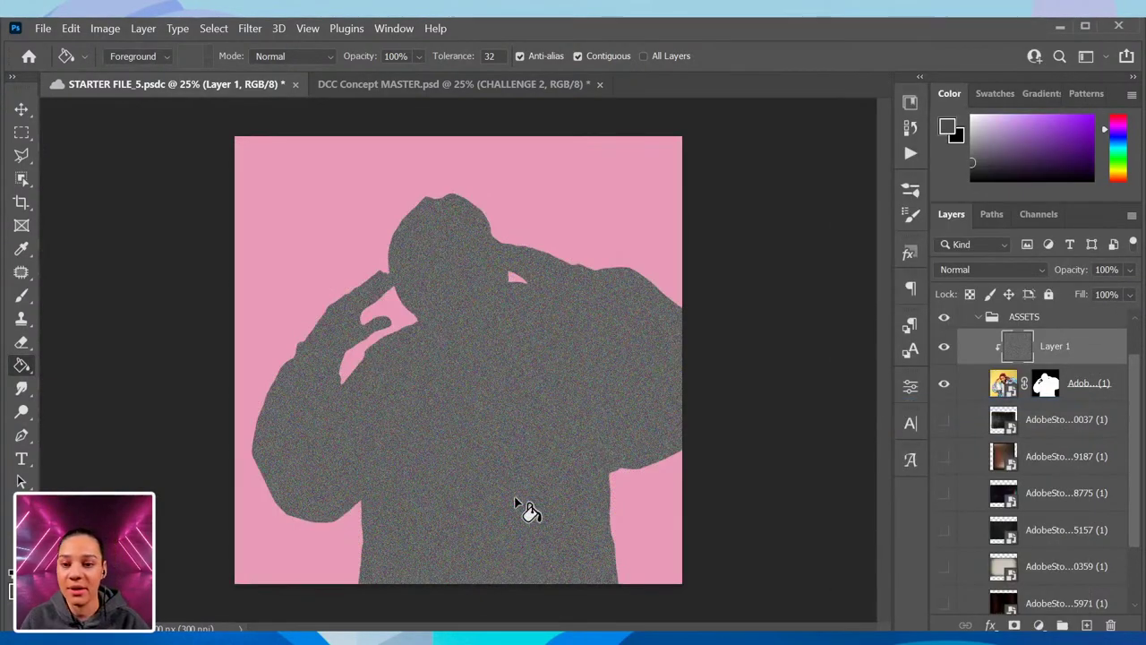
key("ctrl+plus")
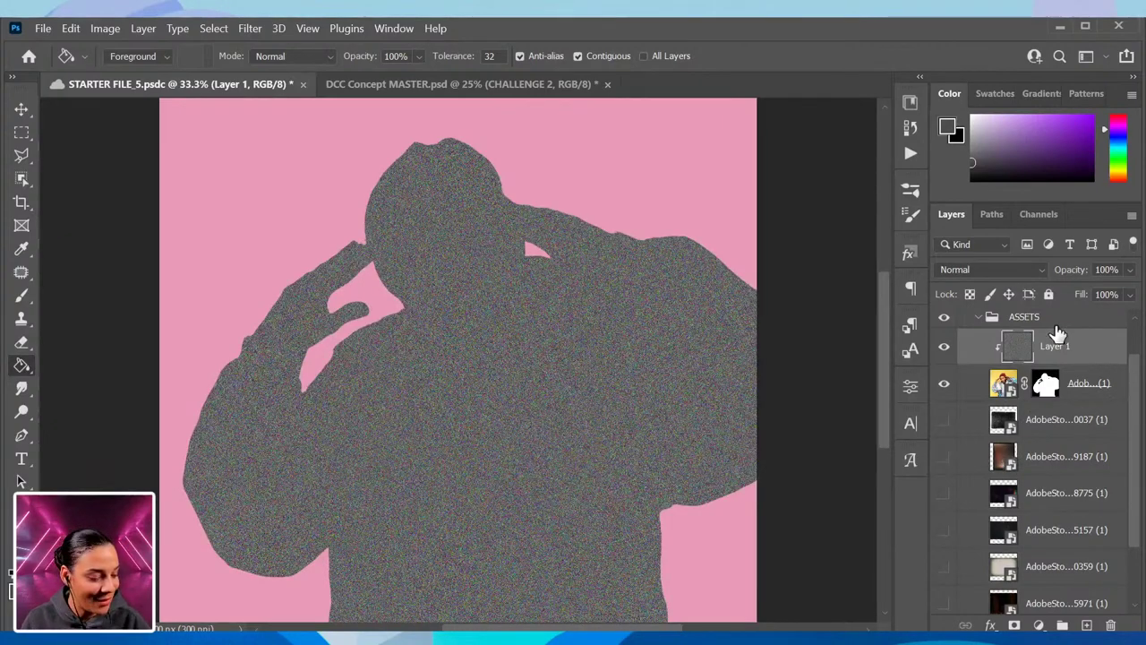
Step: Set the noise layer's blend mode to Soft Light and inspect the grain up close
left_click(990, 269)
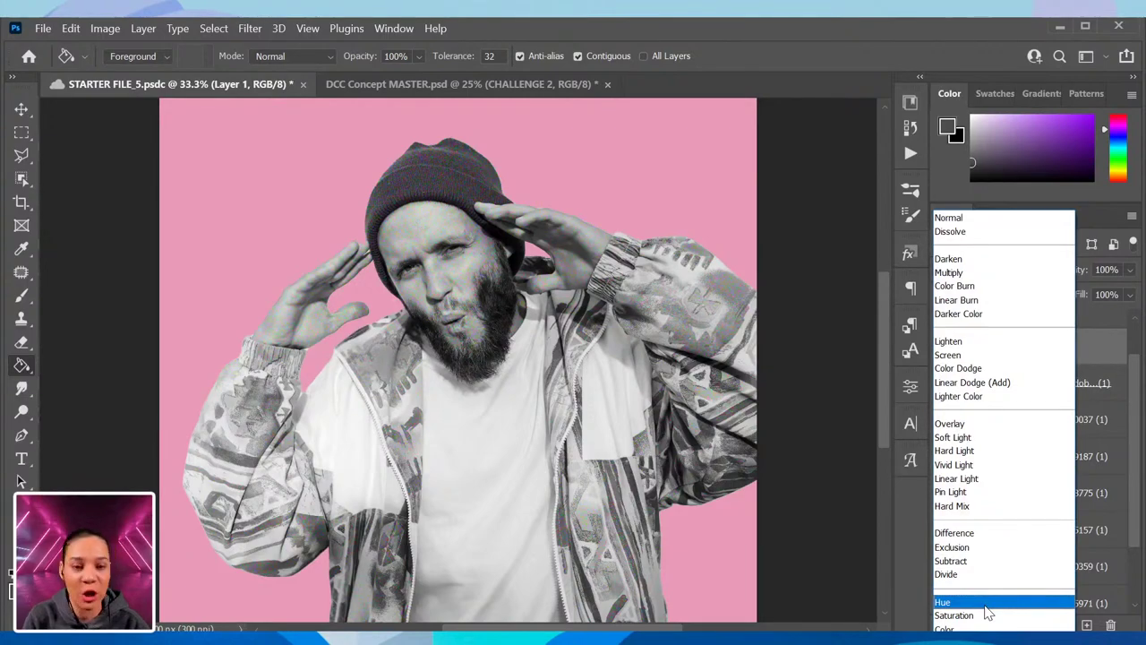
left_click(955, 441)
key("ctrl+plus")
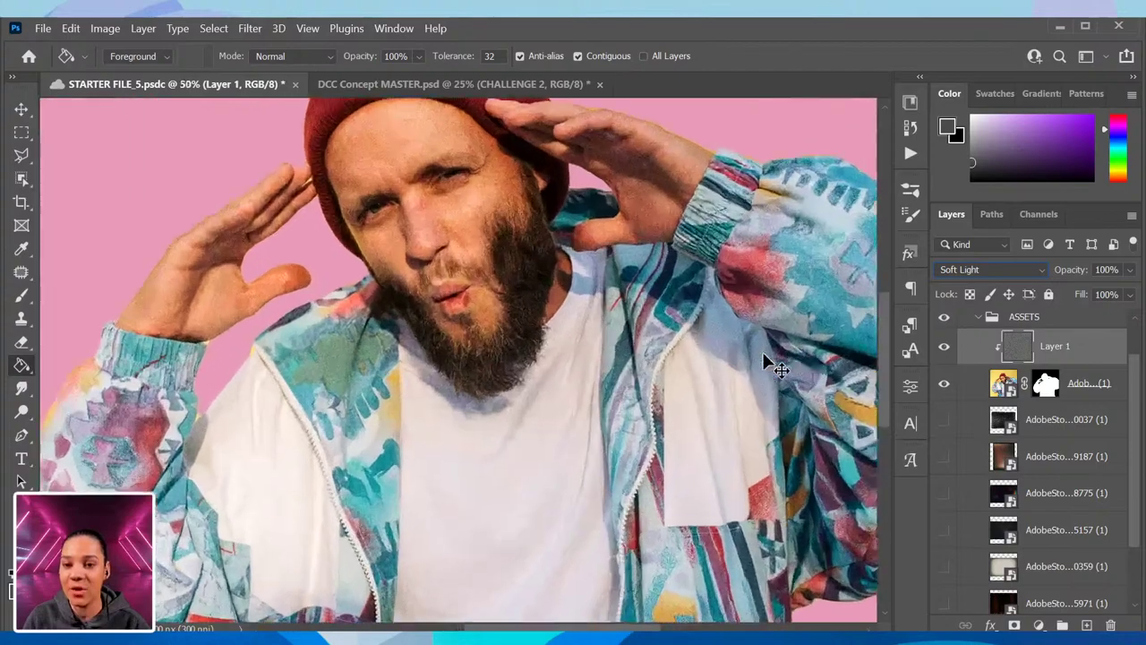
key("ctrl+plus")
key("ctrl+plus")
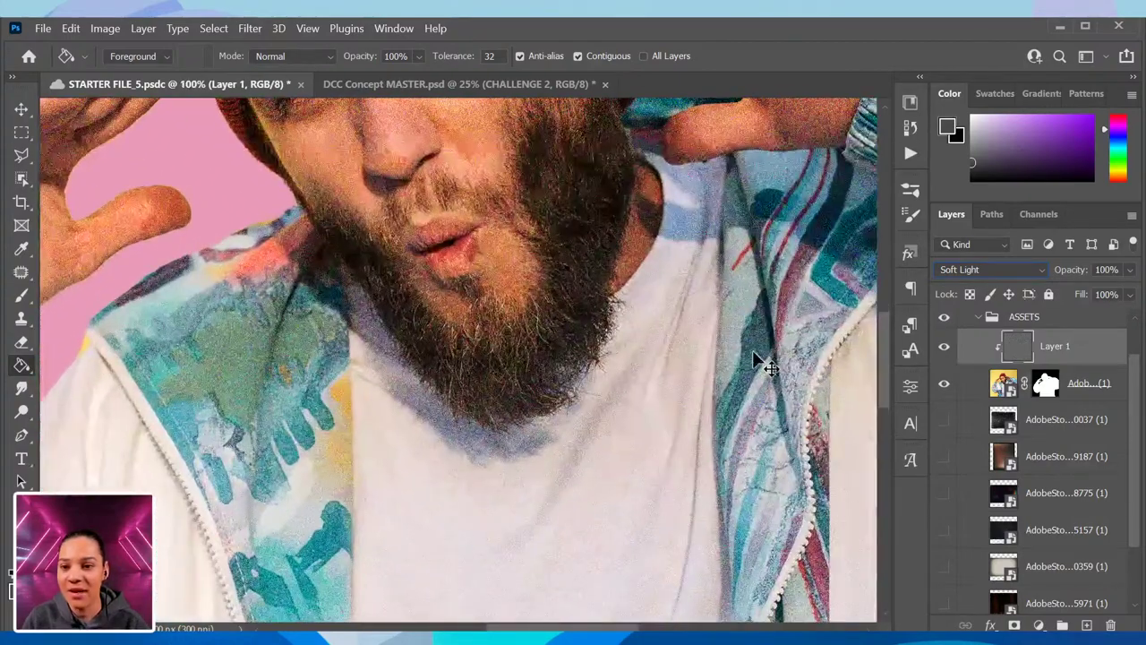
key("ctrl+minus")
key("ctrl+minus")
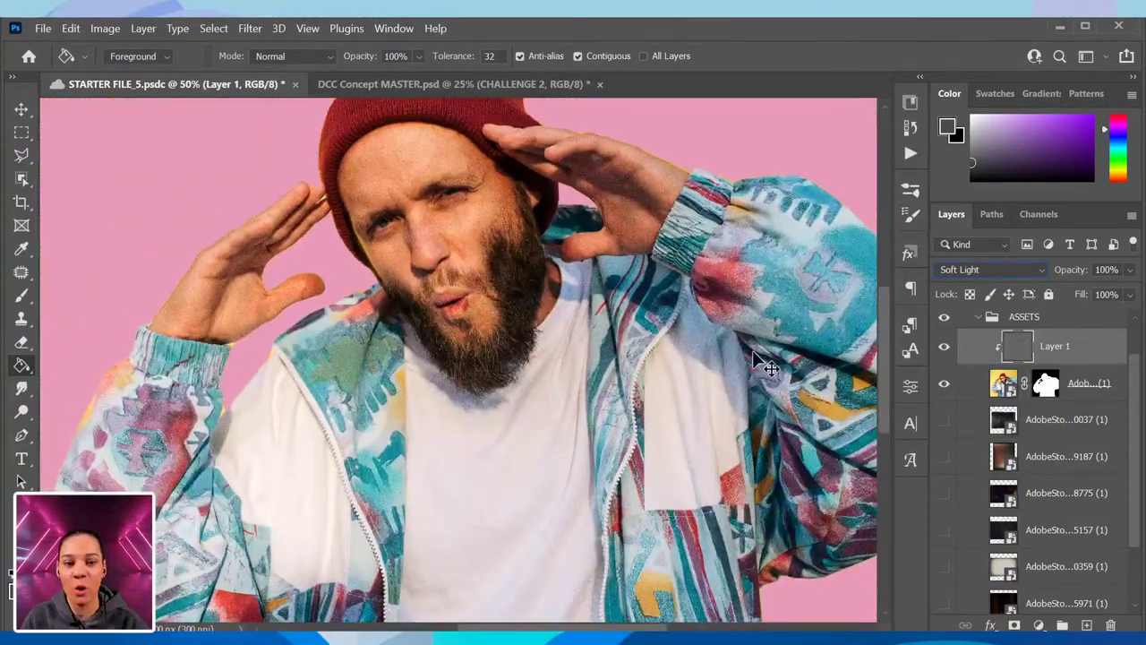
key("ctrl+minus")
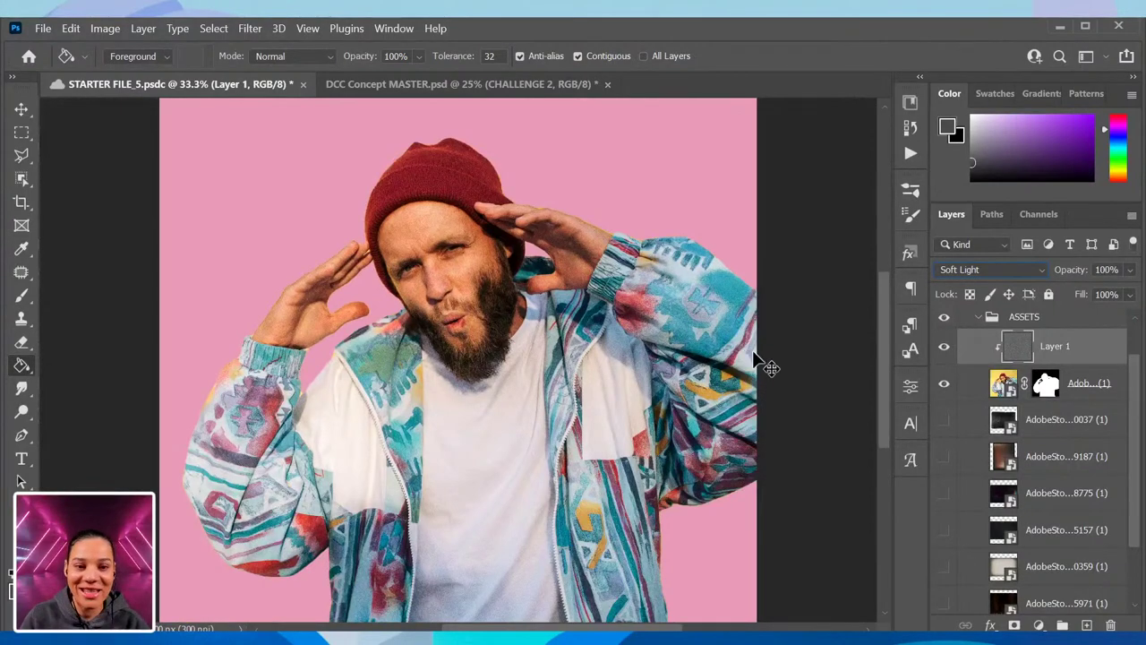
key("ctrl+minus")
key("ctrl+plus")
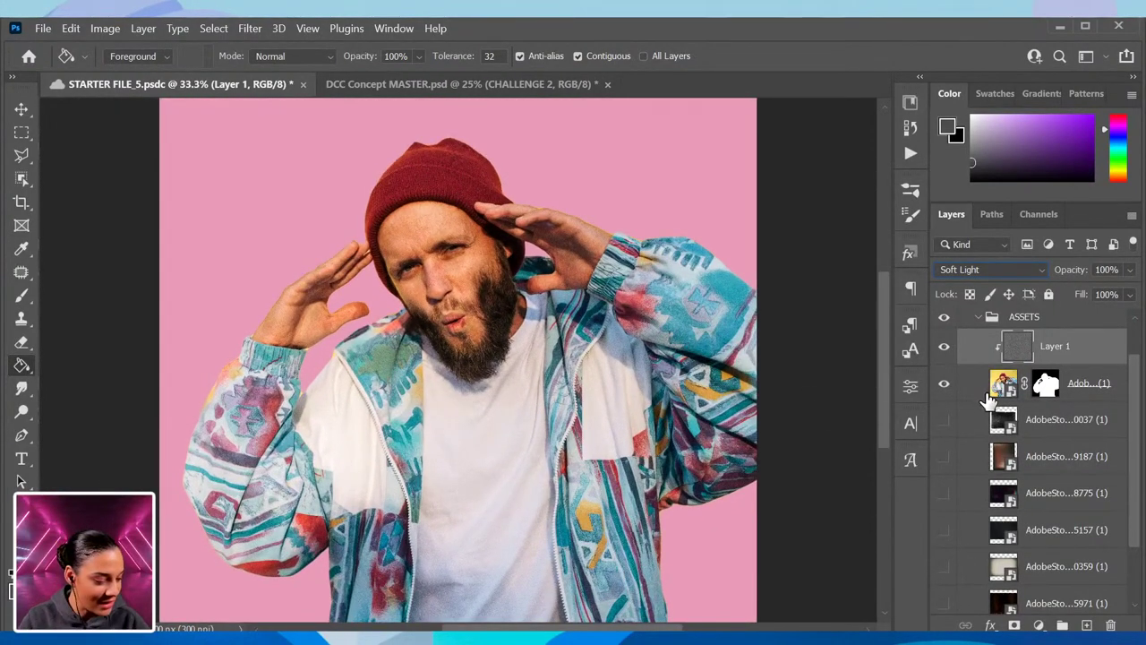
left_click(1056, 421)
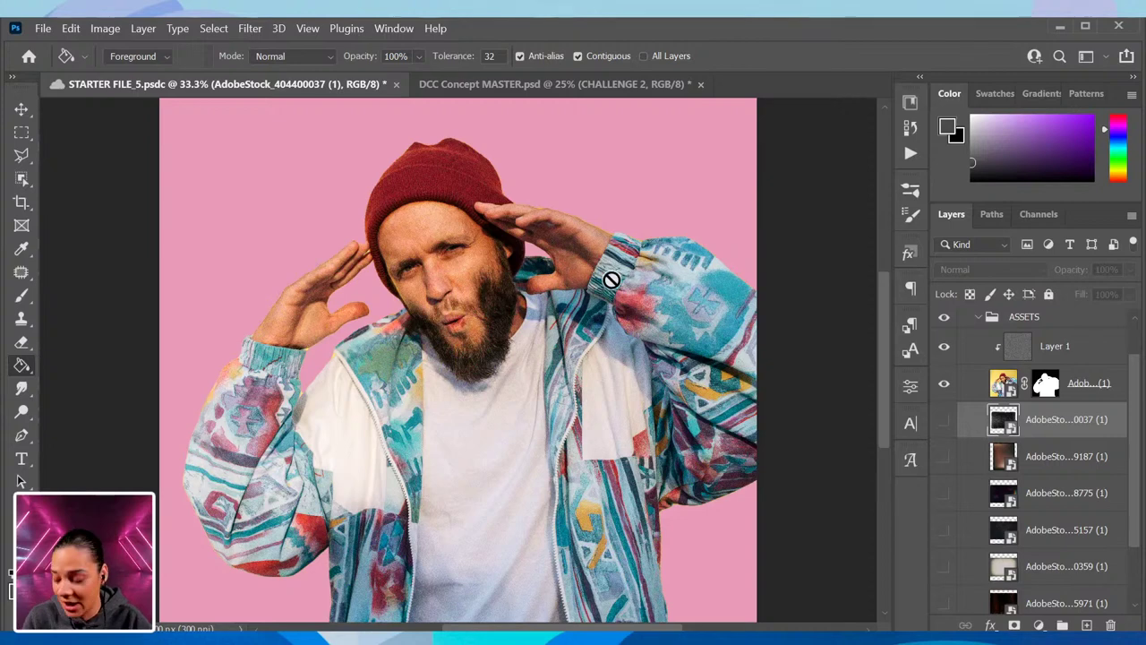
key("ctrl+minus")
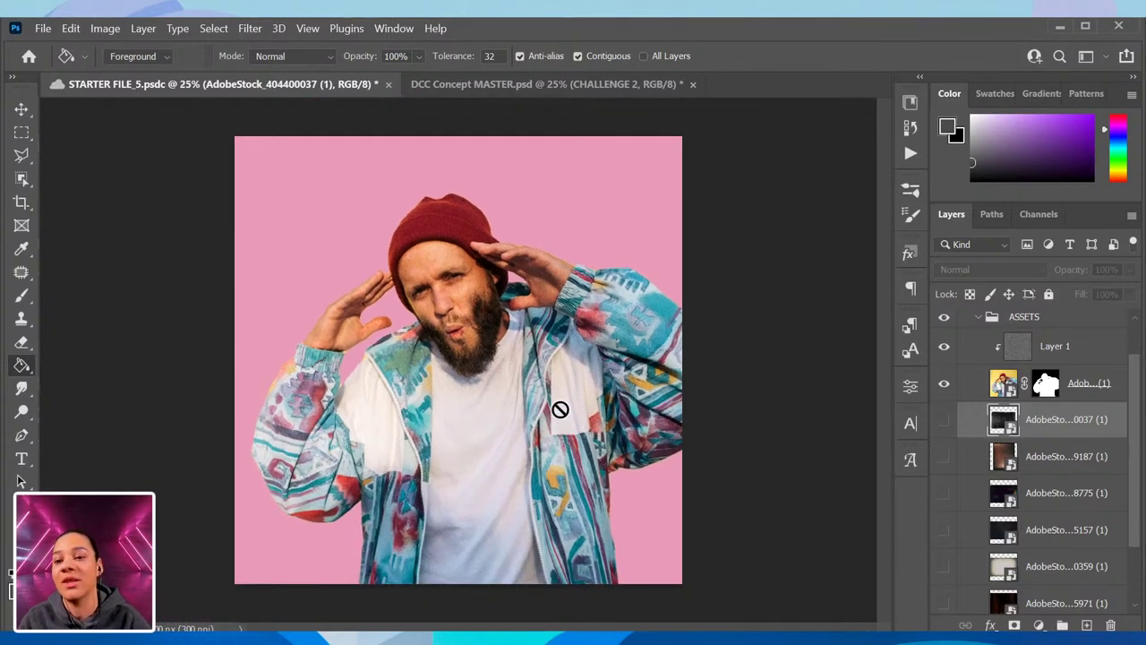
key("ctrl+plus")
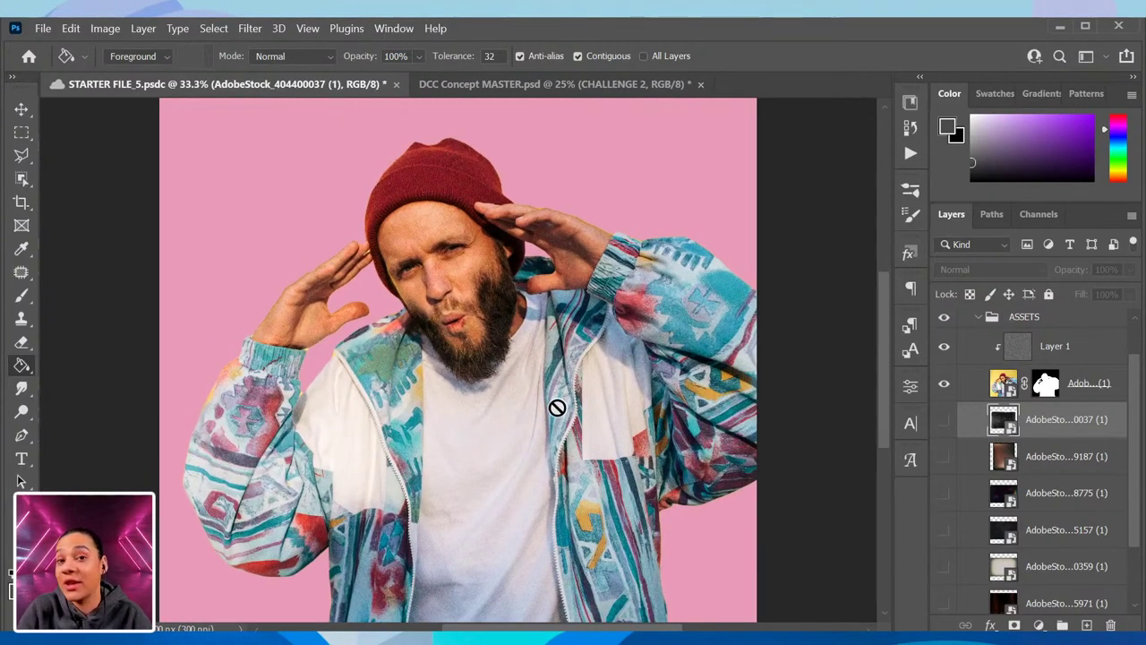
scroll(974, 488, "down", 1)
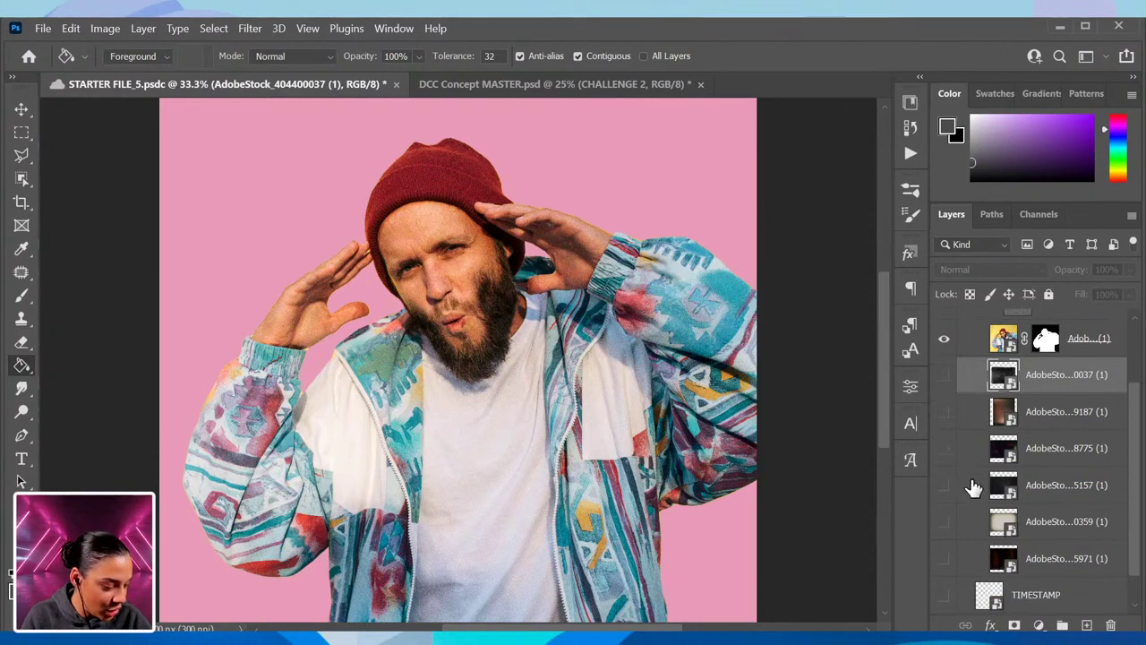
Step: Show the AdobeStock_306969187 film-frame layer and move it above the 0037 layer
left_click(944, 412)
left_click(989, 424)
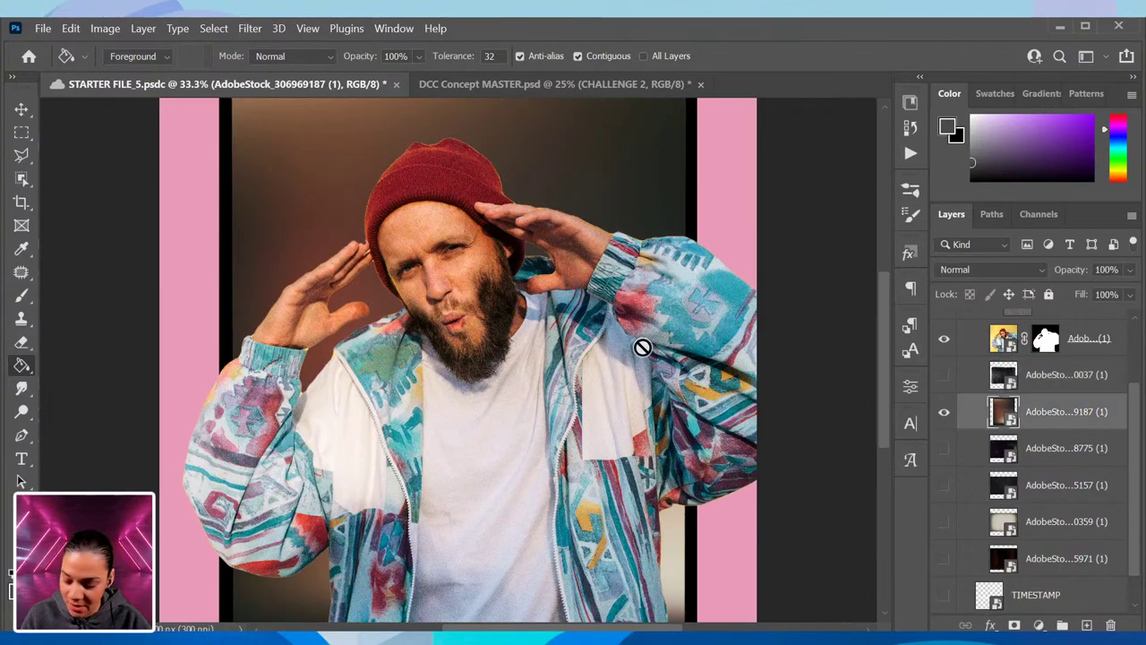
key("ctrl+minus")
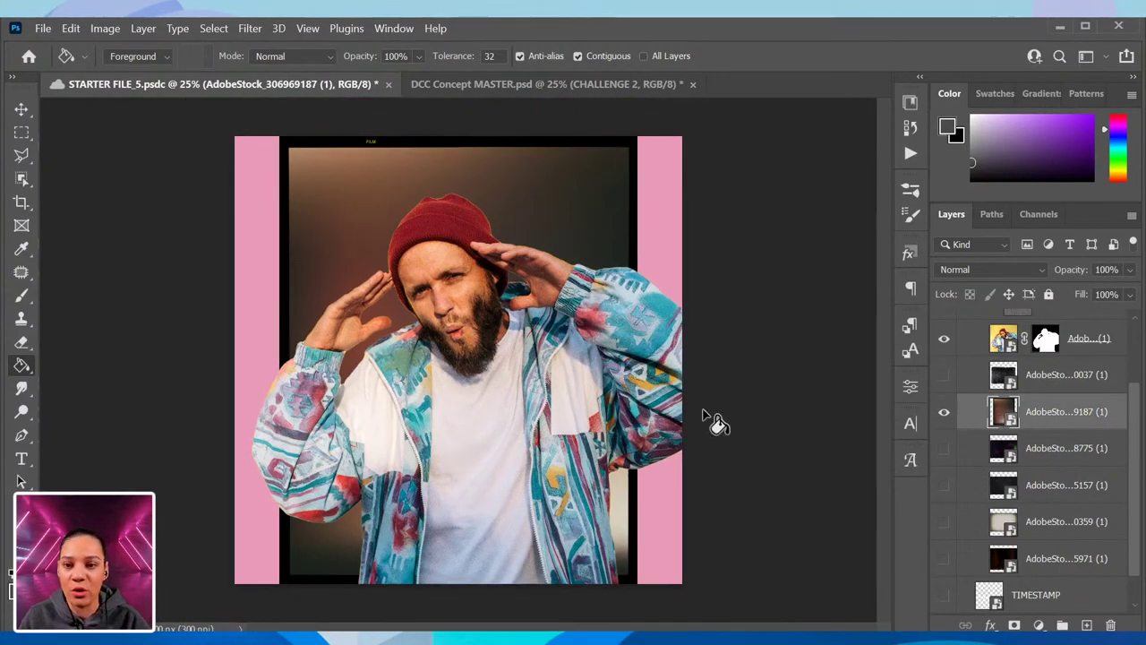
left_click_drag(1066, 419, 1062, 369)
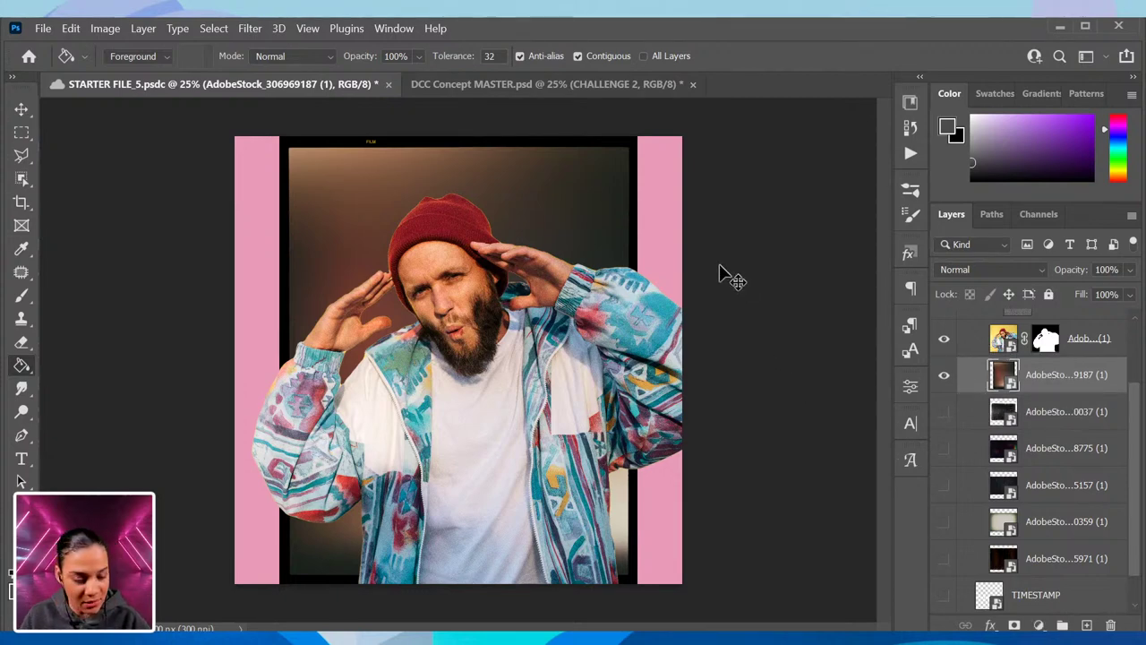
Step: Experiment with scaling and distorting the film frame, then cancel the transform
key("ctrl+t")
left_click_drag(633, 361, 683, 359)
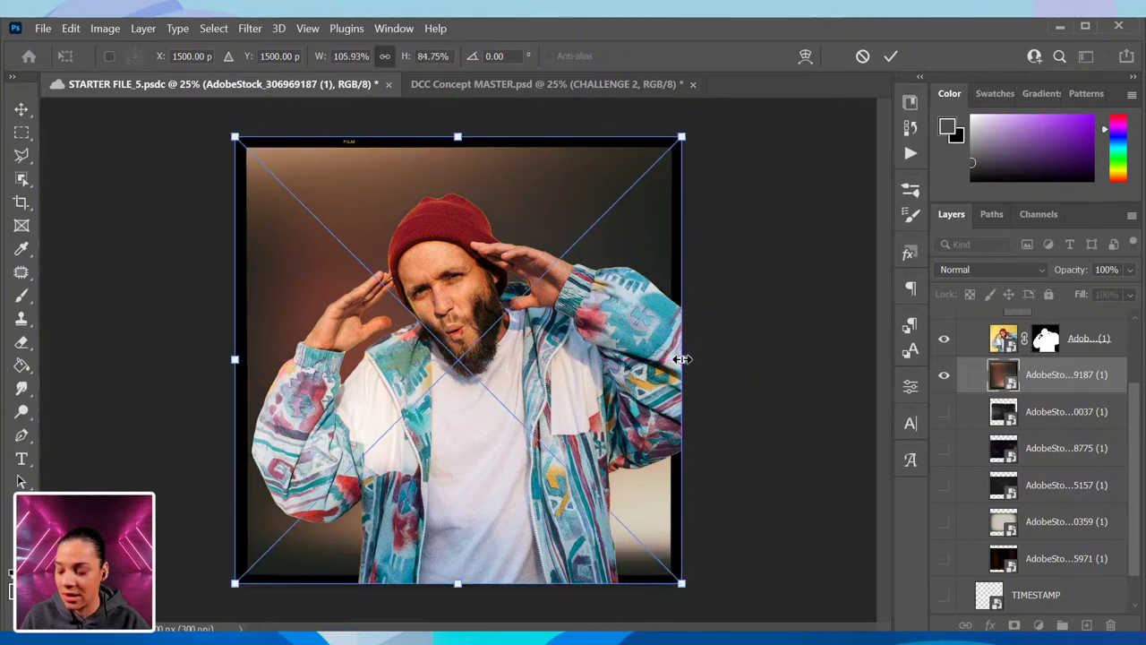
key("ctrl+z")
left_click_drag(643, 135, 711, 191)
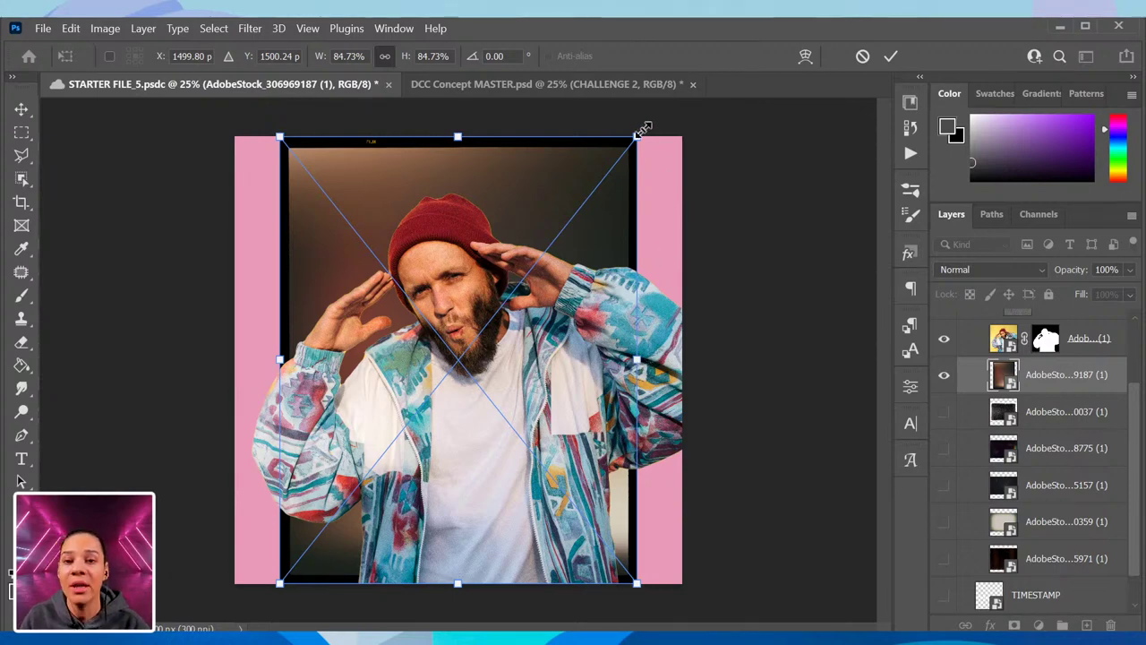
left_click_drag(638, 135, 728, 195)
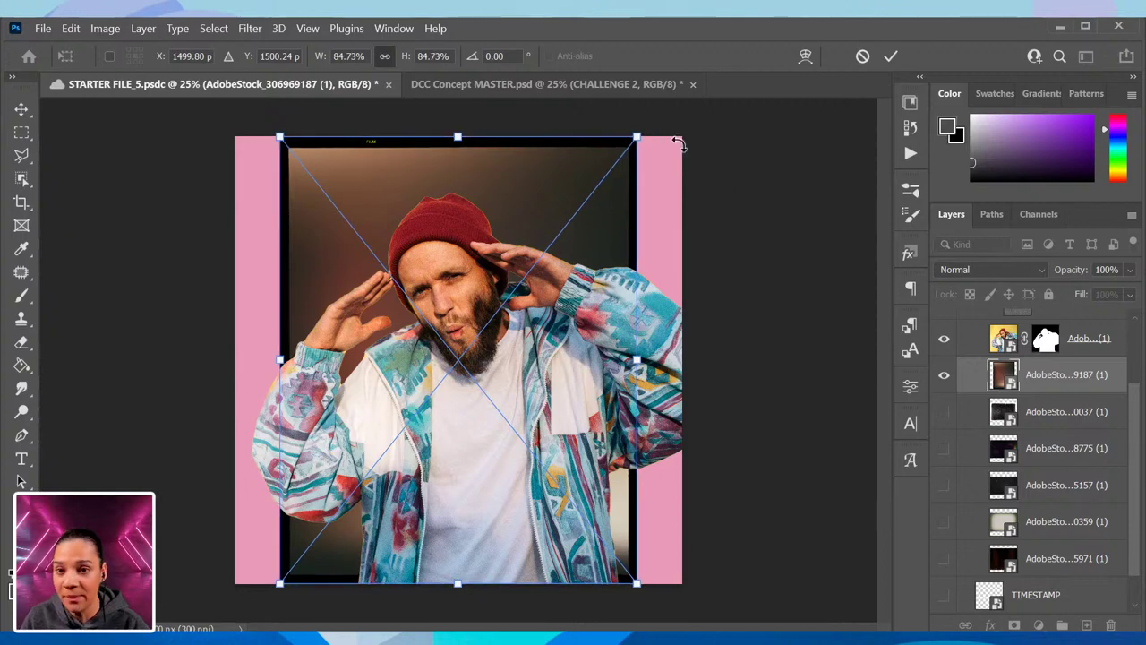
left_click_drag(636, 137, 619, 171)
left_click_drag(438, 152, 594, 159)
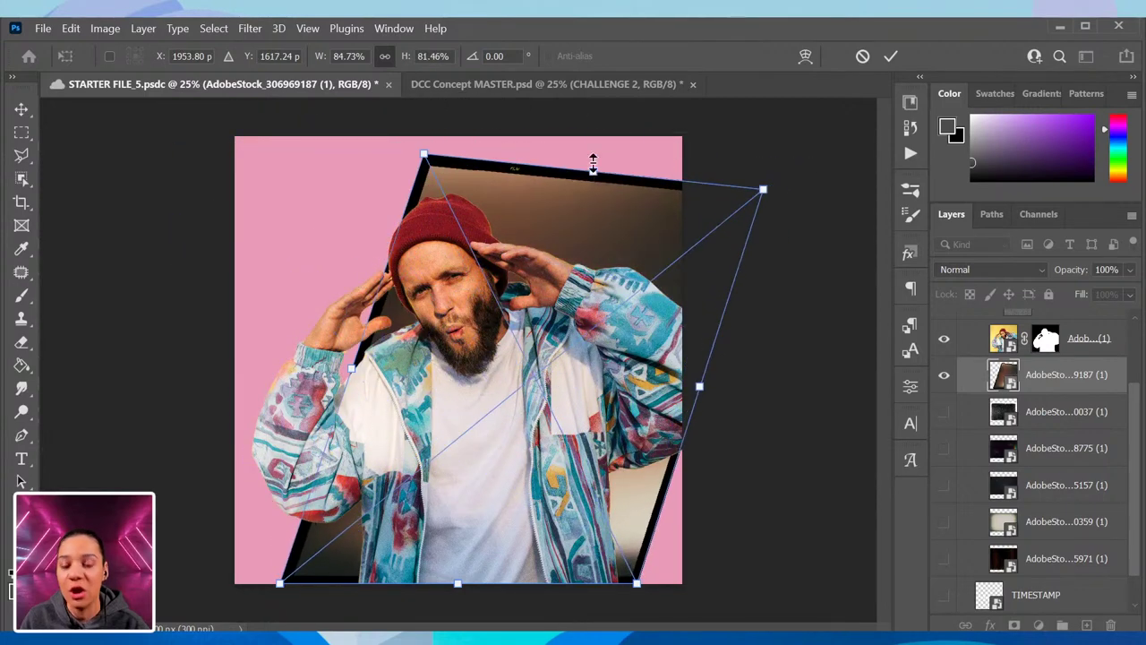
key("ctrl+z")
key("Escape")
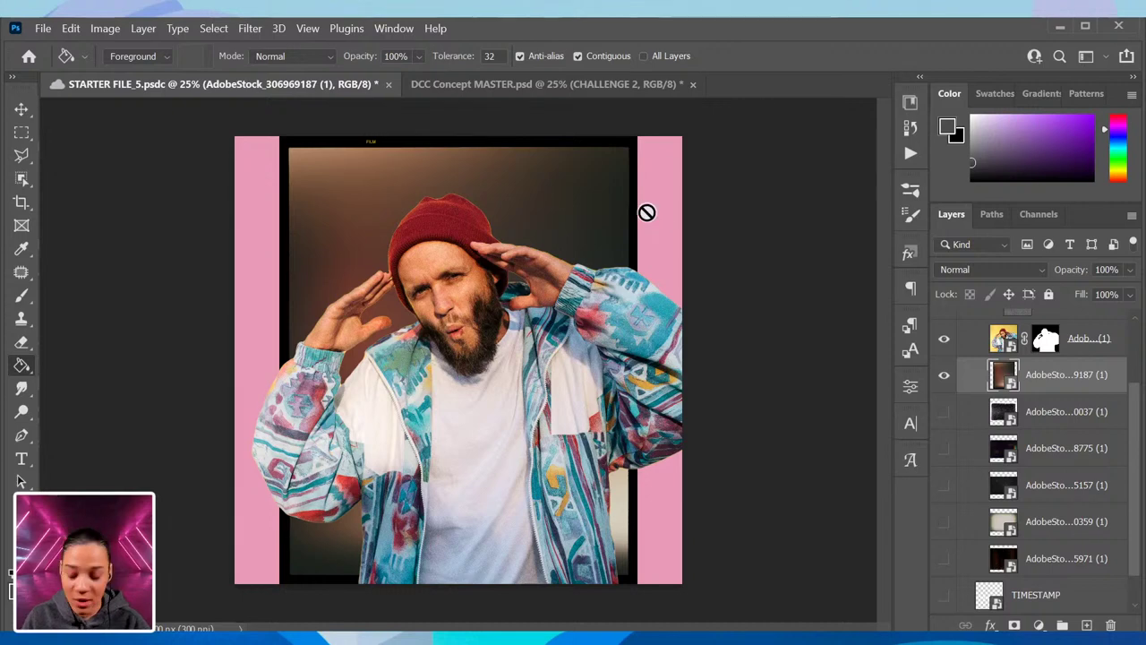
Step: Stretch the film frame sideways to 105.93% by 84.75% so it fills the canvas
key("ctrl+t")
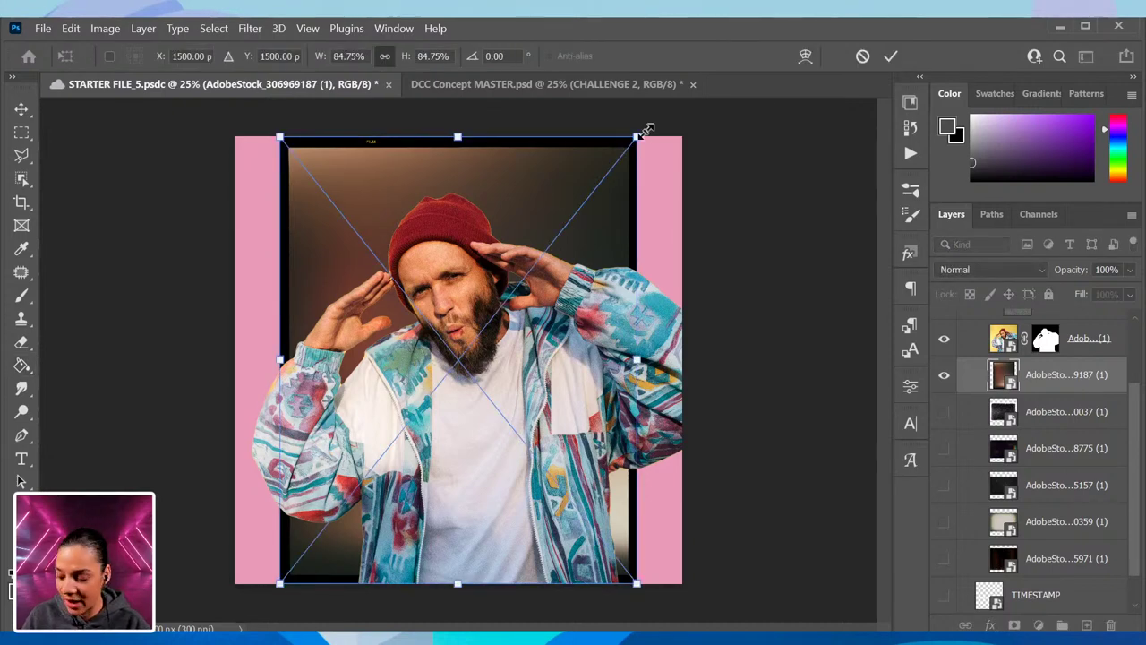
left_click_drag(645, 131, 564, 169)
key("ctrl+z")
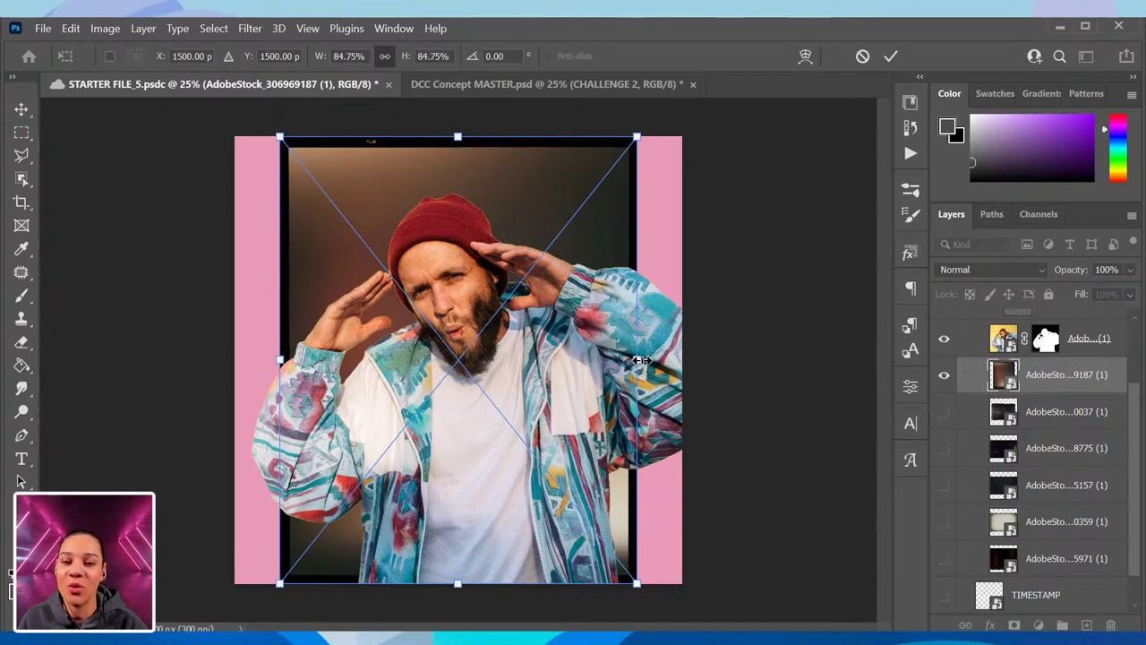
left_click_drag(638, 359, 689, 356)
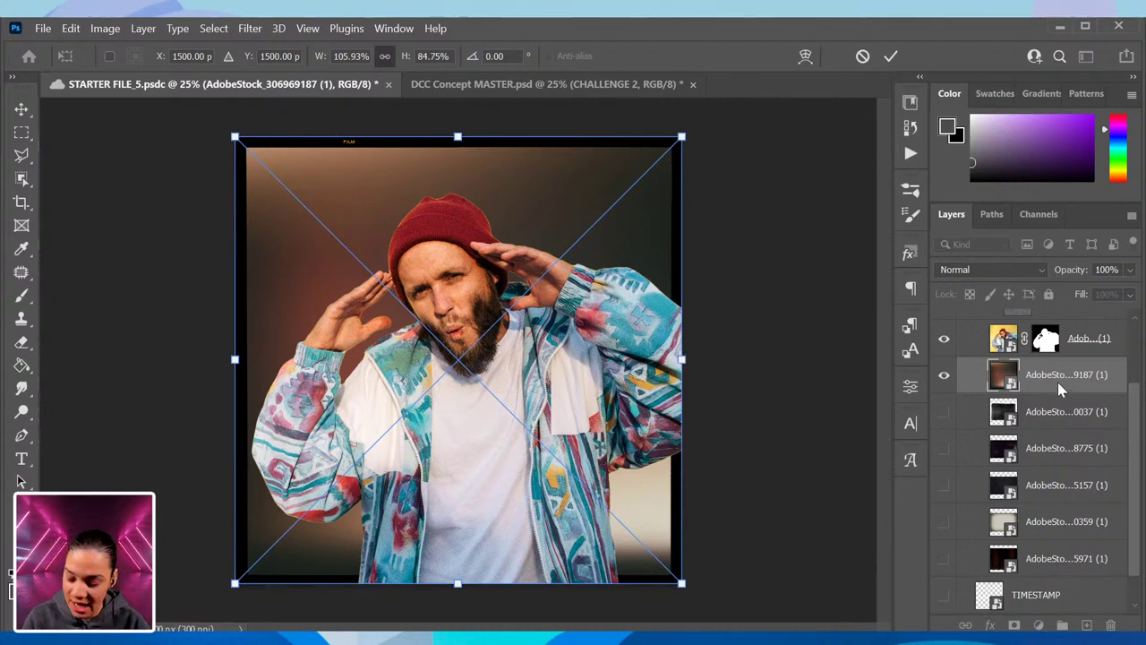
key("alt+space")
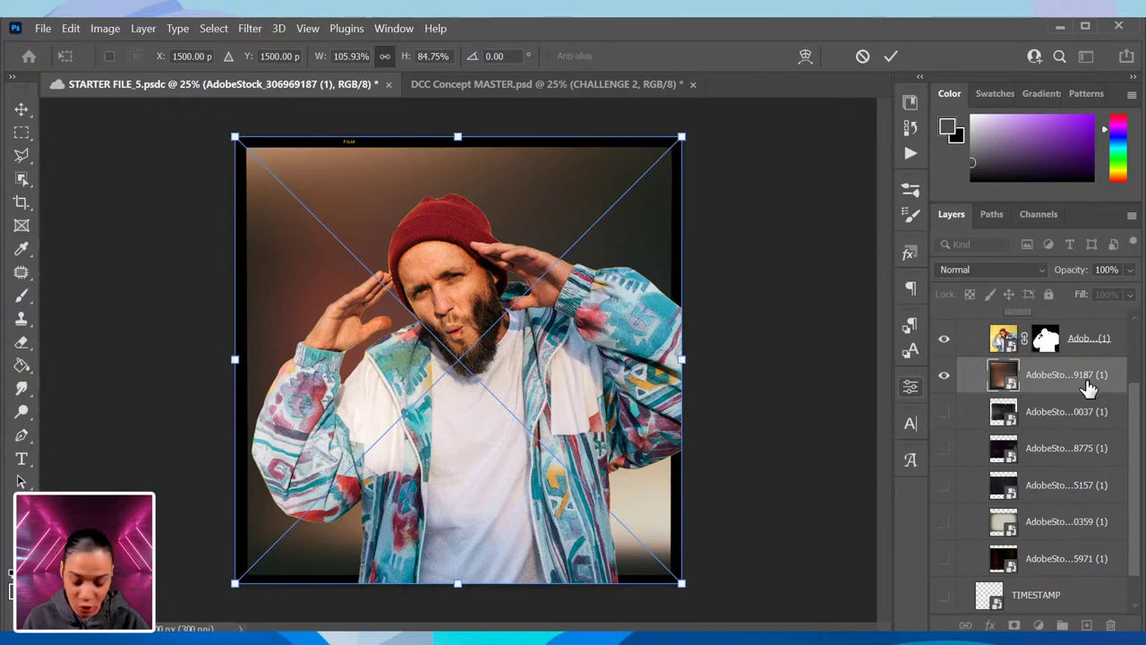
key("Return")
Step: Set the brown film-frame texture's blend mode to Screen
key("g")
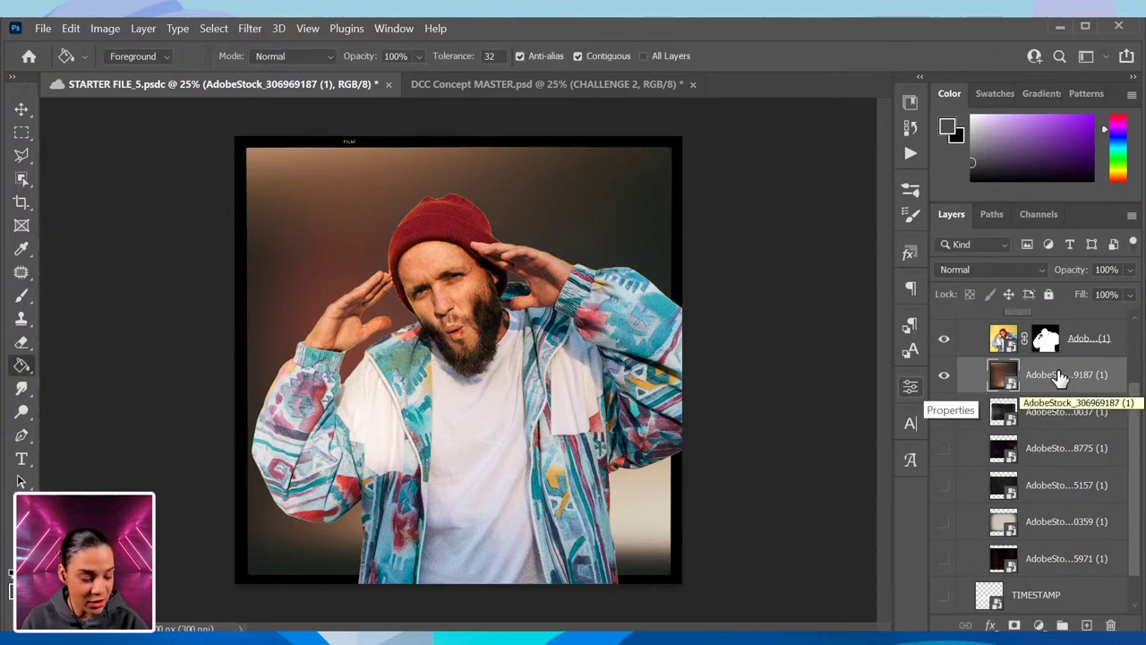
left_click(994, 269)
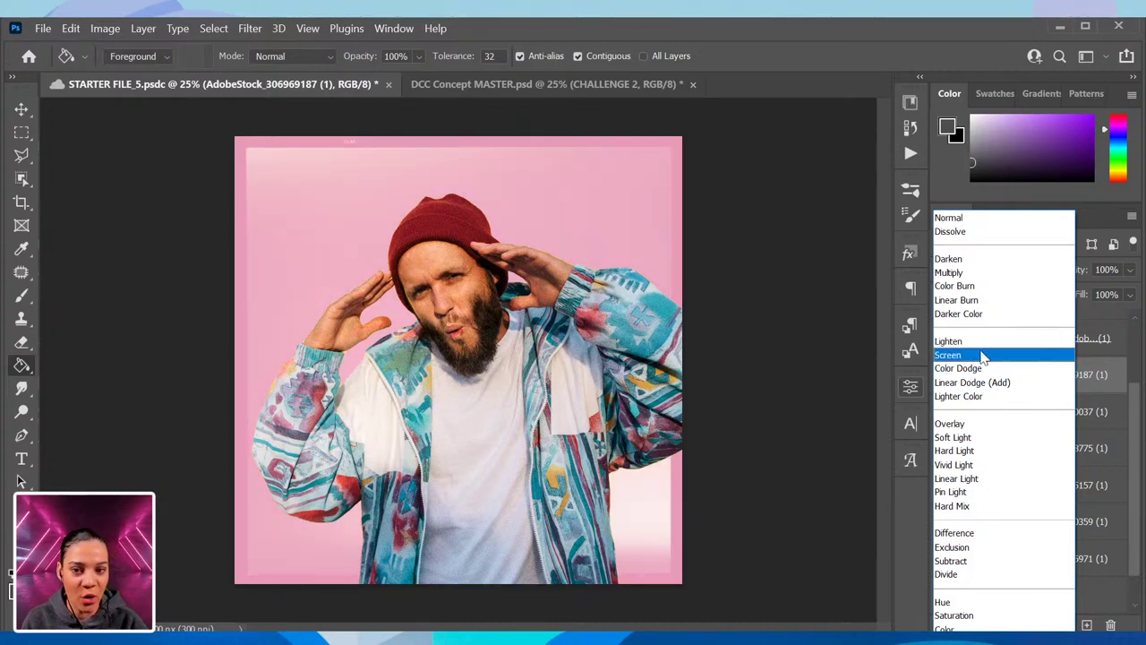
left_click(982, 357)
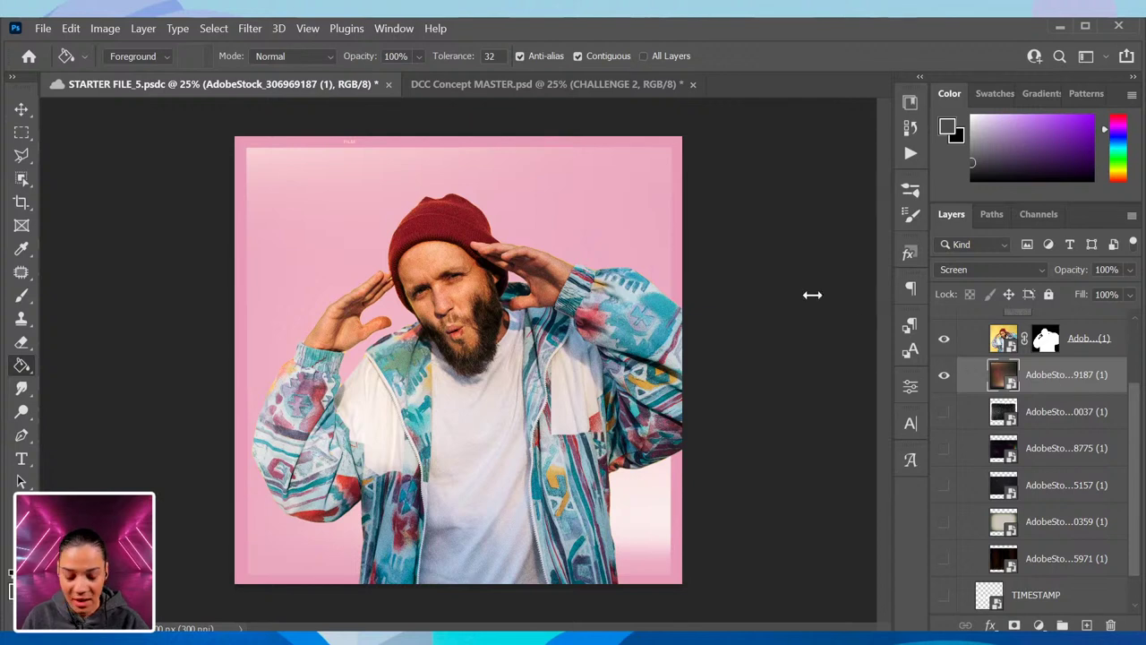
Step: Scale the texture to 113.14% by 90.51% so it covers the whole canvas
key("ctrl+t")
left_click_drag(681, 142, 695, 118)
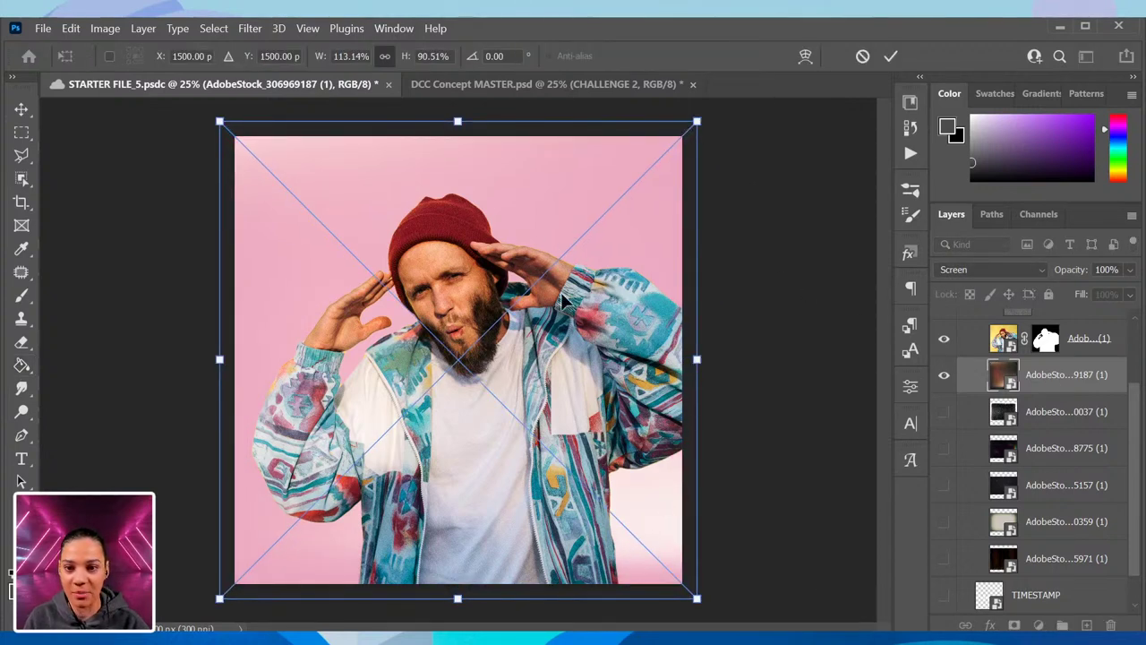
key("Return")
key("g")
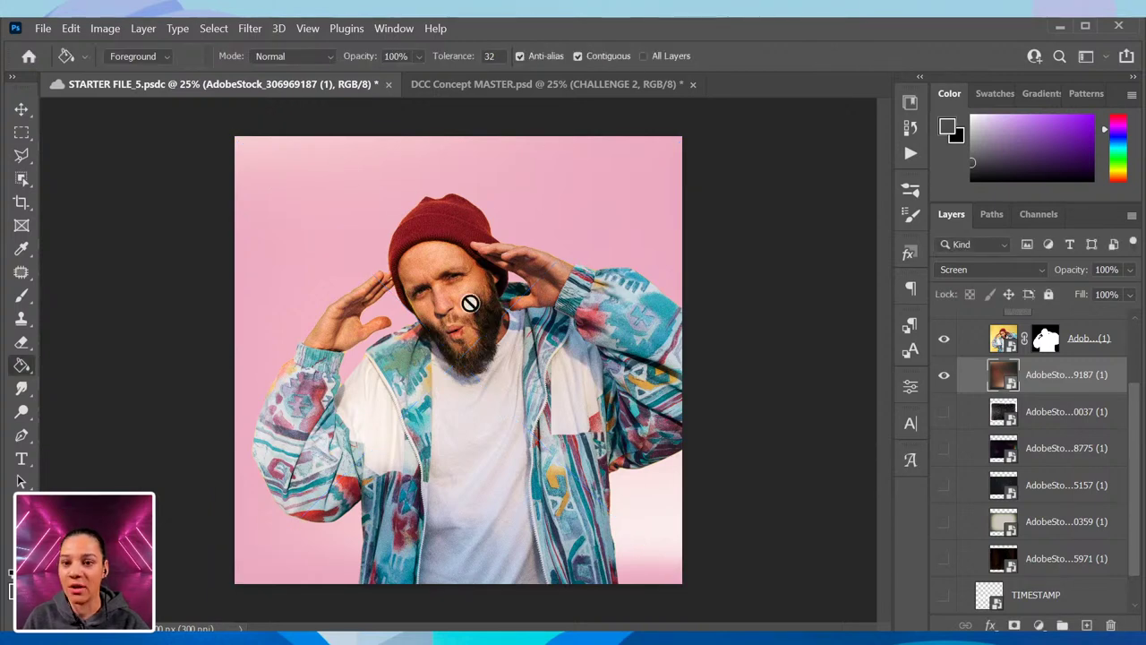
key("ctrl+minus")
key("ctrl+plus")
key("ctrl+plus")
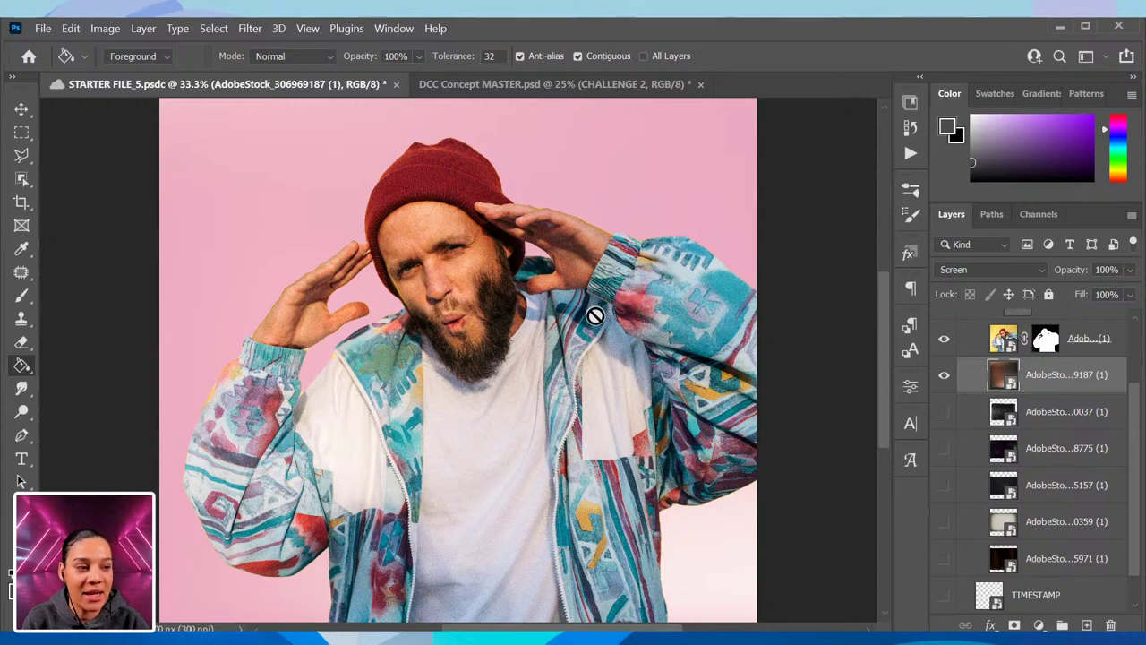
key("ctrl+s")
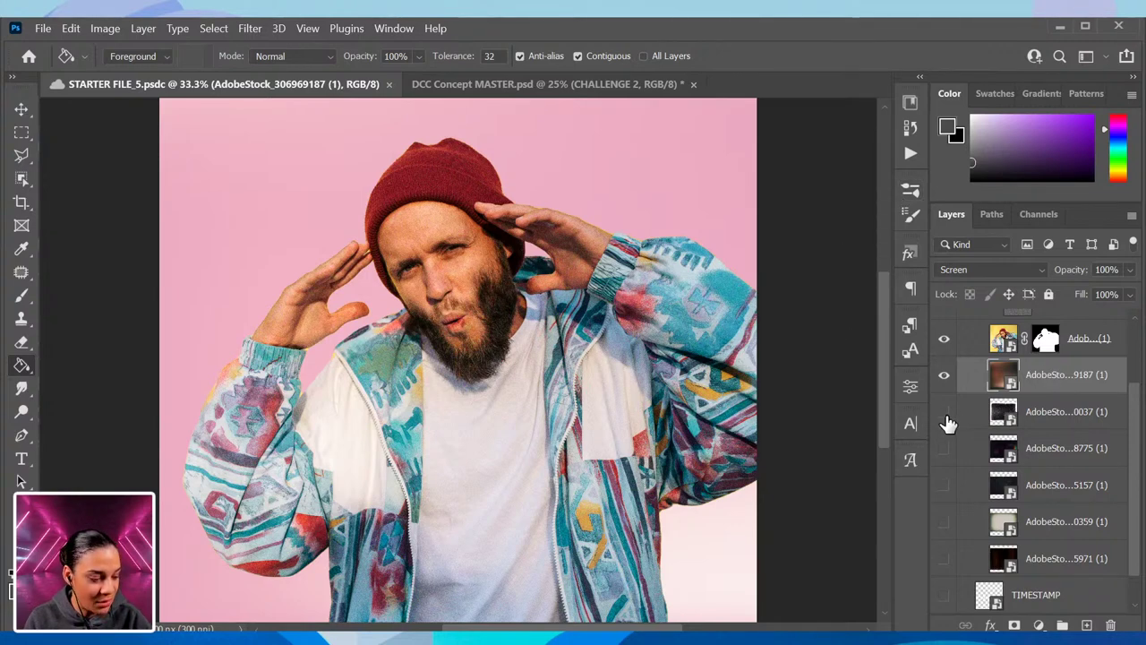
Step: Move the texture layers 0037 through 5971 into the ASSETS group
left_click(1048, 411)
left_click(1065, 571, "shift")
left_click_drag(1085, 433, 1060, 349)
Step: Show the black 0037 dust texture and stretch it taller to fill the canvas
left_click(943, 350)
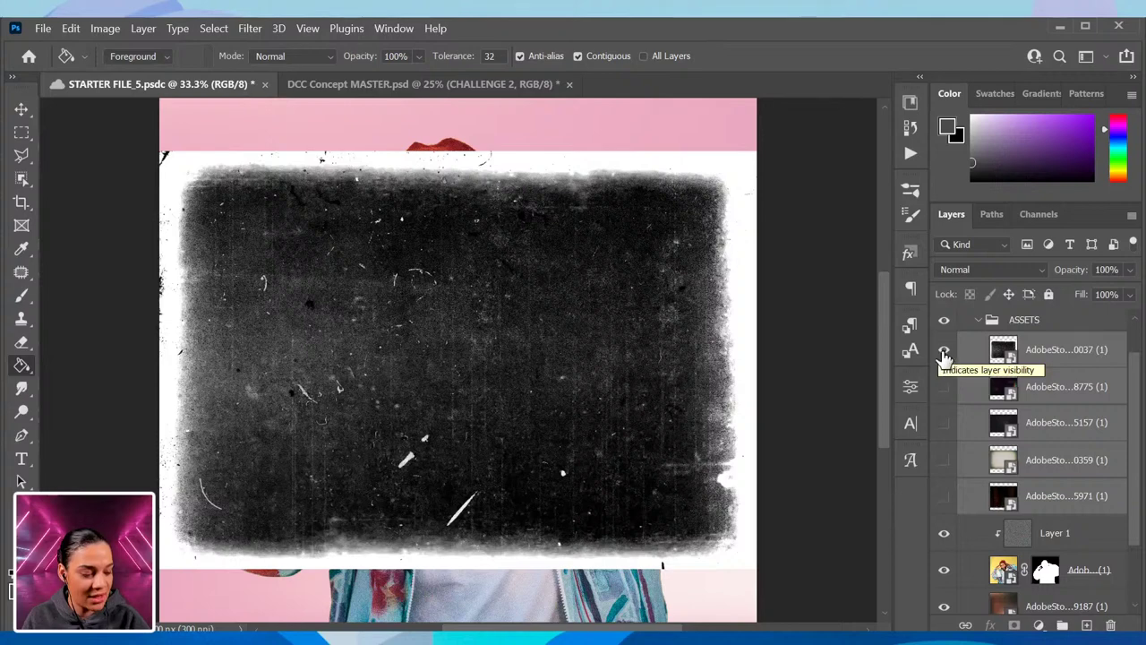
left_click(1094, 346)
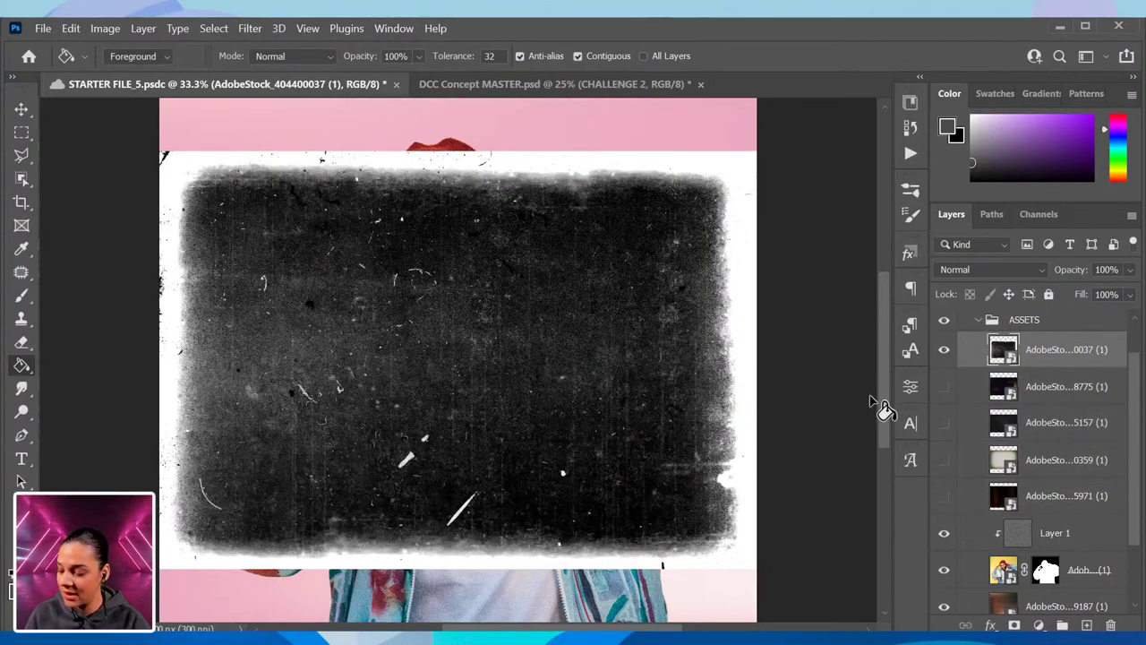
key("ctrl+minus")
key("ctrl+t")
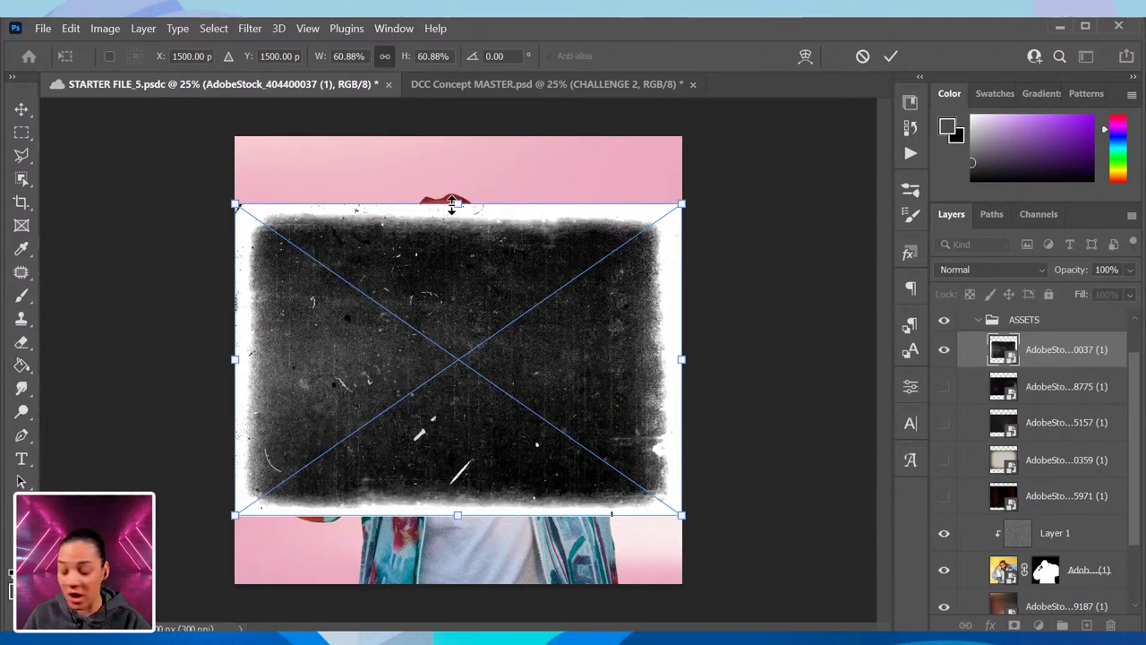
left_click_drag(454, 207, 468, 137)
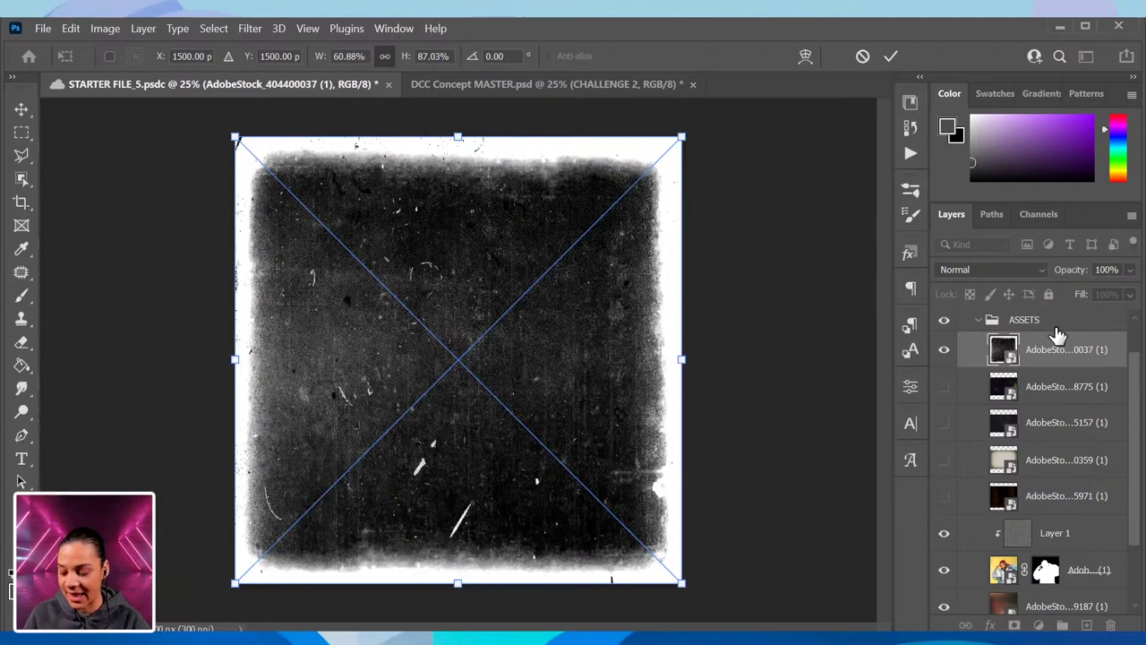
key("Return")
key("ctrl+minus")
key("ctrl+plus")
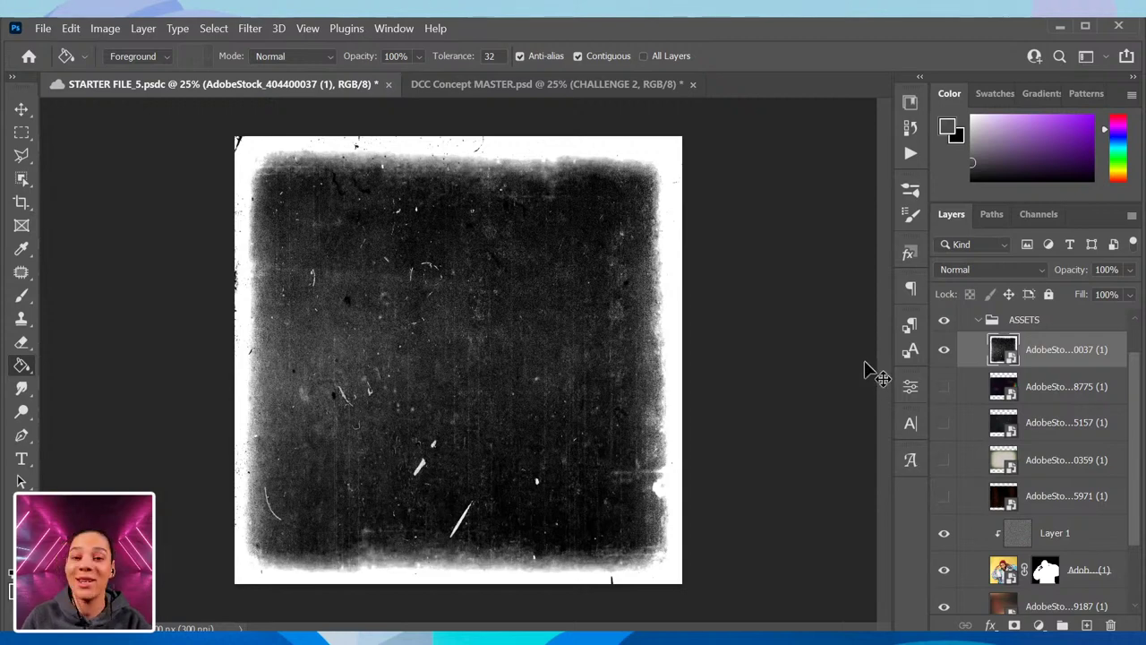
Step: Apply Invert to the 0037 dust smart object with Ctrl+I, making it white with black edges
key("ctrl+i")
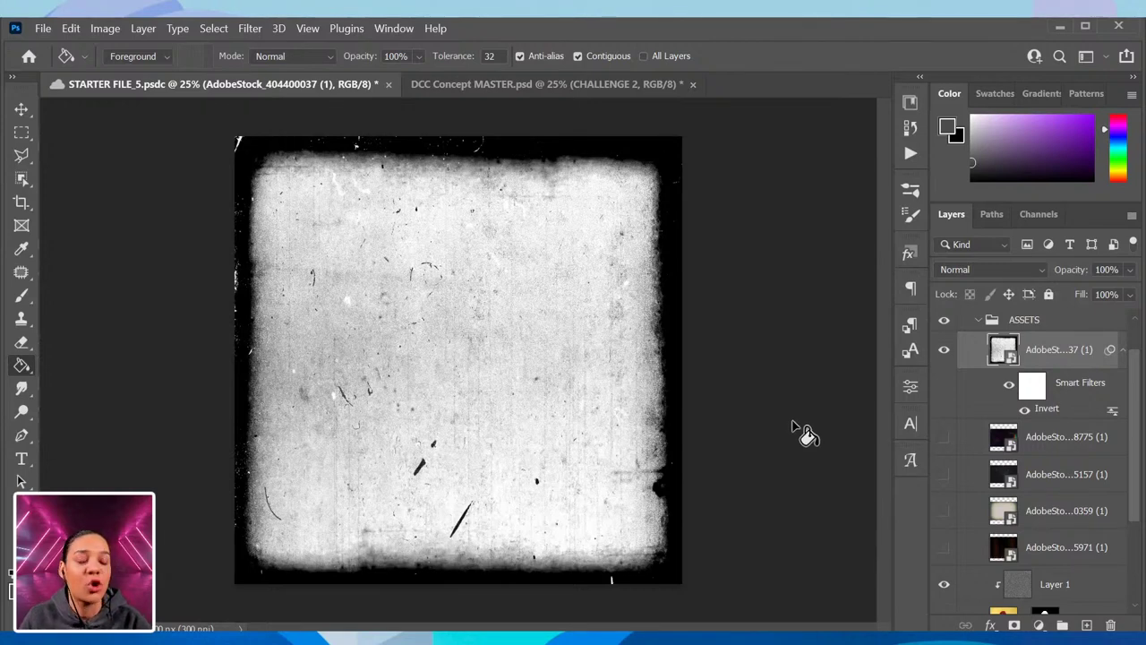
key("ctrl+minus")
key("ctrl+equal")
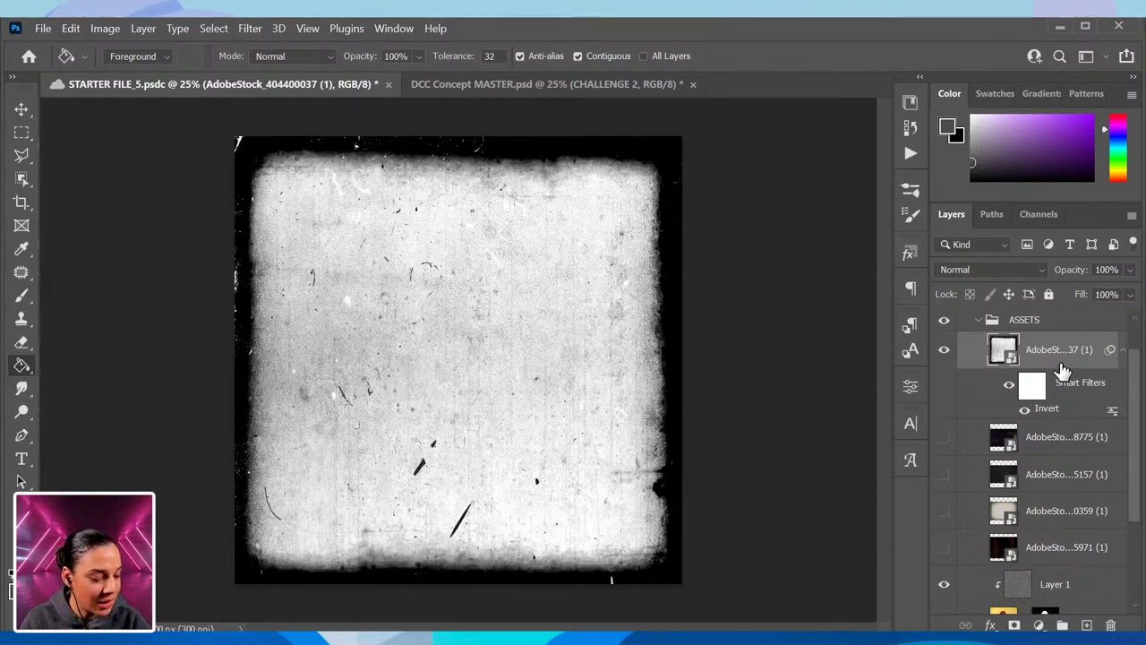
Step: Set the inverted 0037 dust layer to Darken blending and inspect the grunge border
left_click(981, 271)
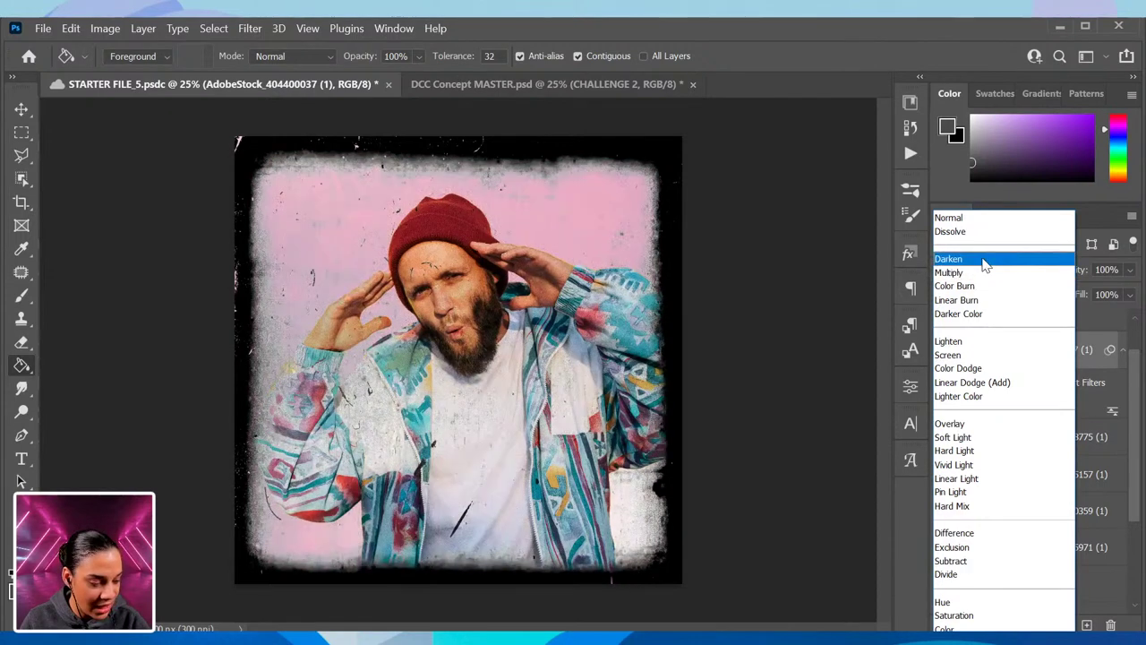
left_click(985, 260)
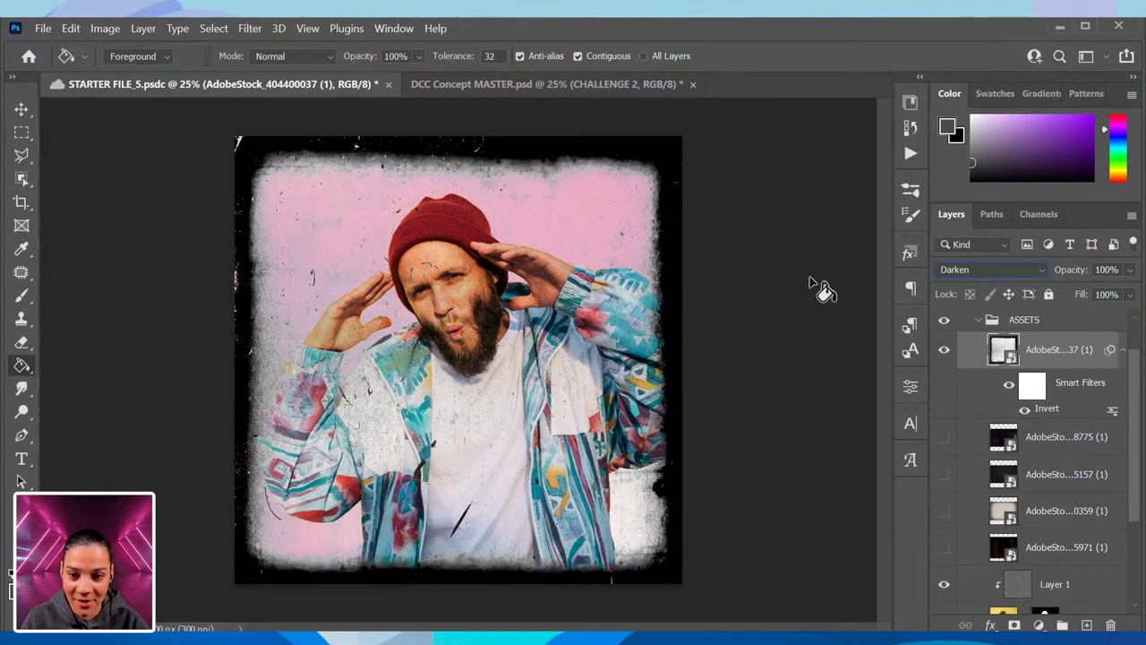
key("ctrl+minus")
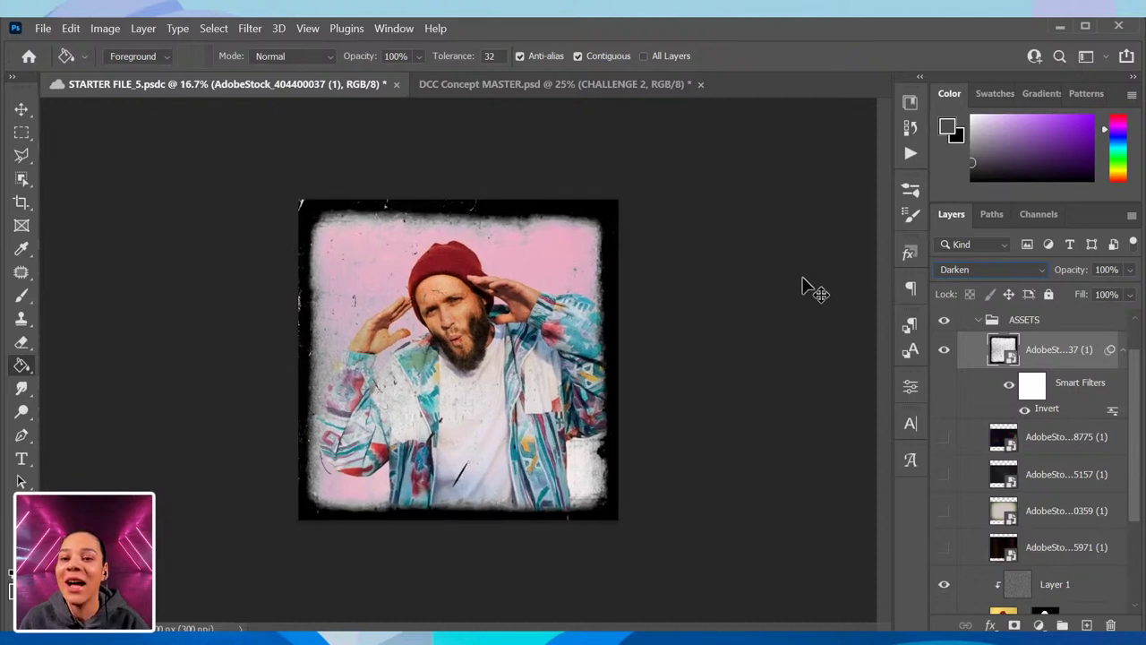
key("ctrl+plus")
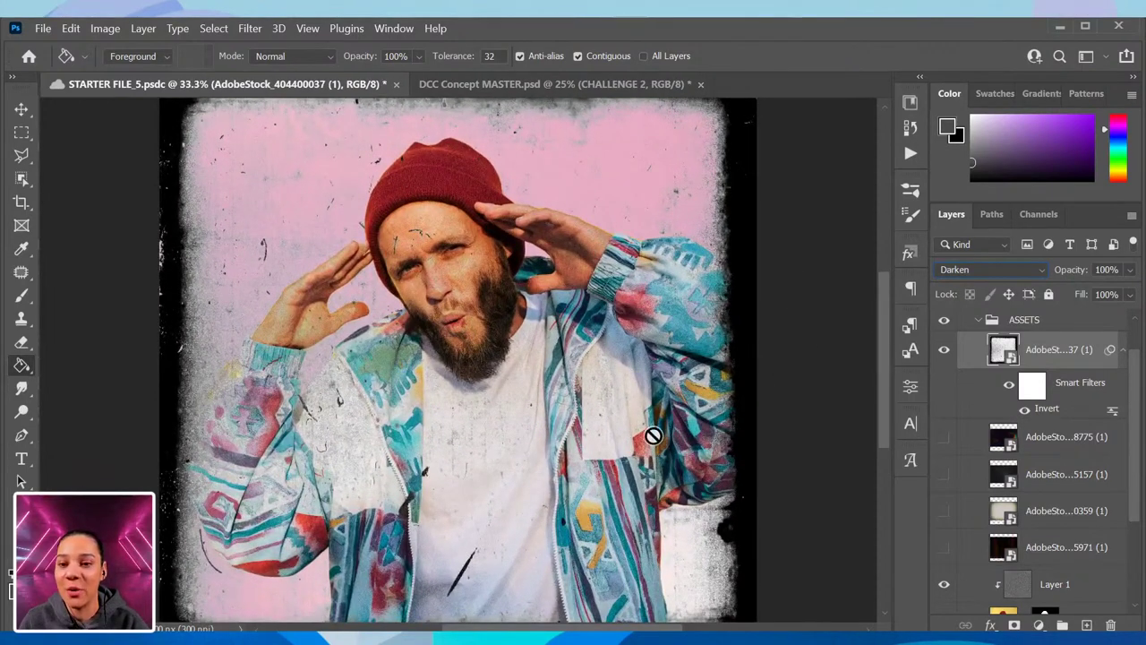
key("ctrl+minus")
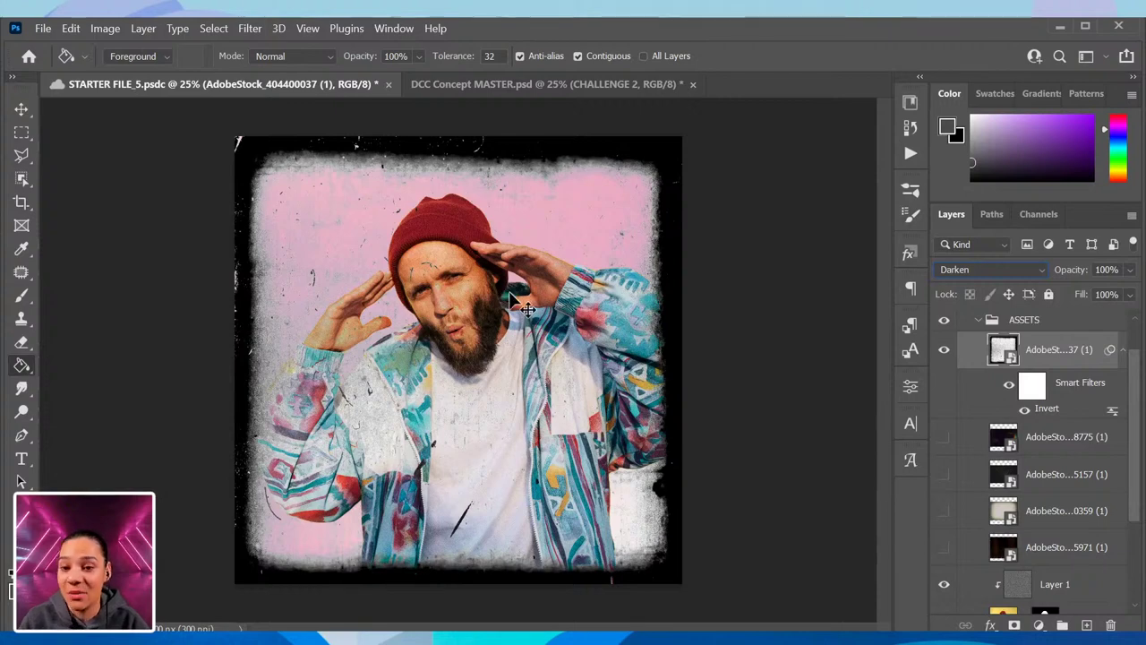
key("ctrl+plus")
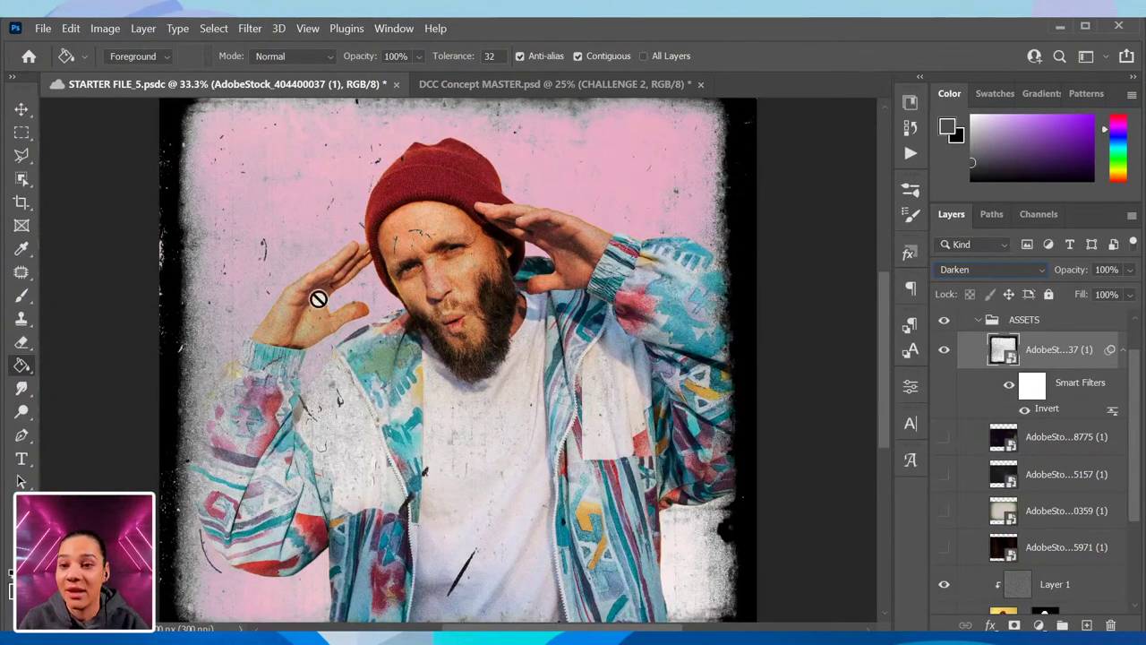
key("ctrl+minus")
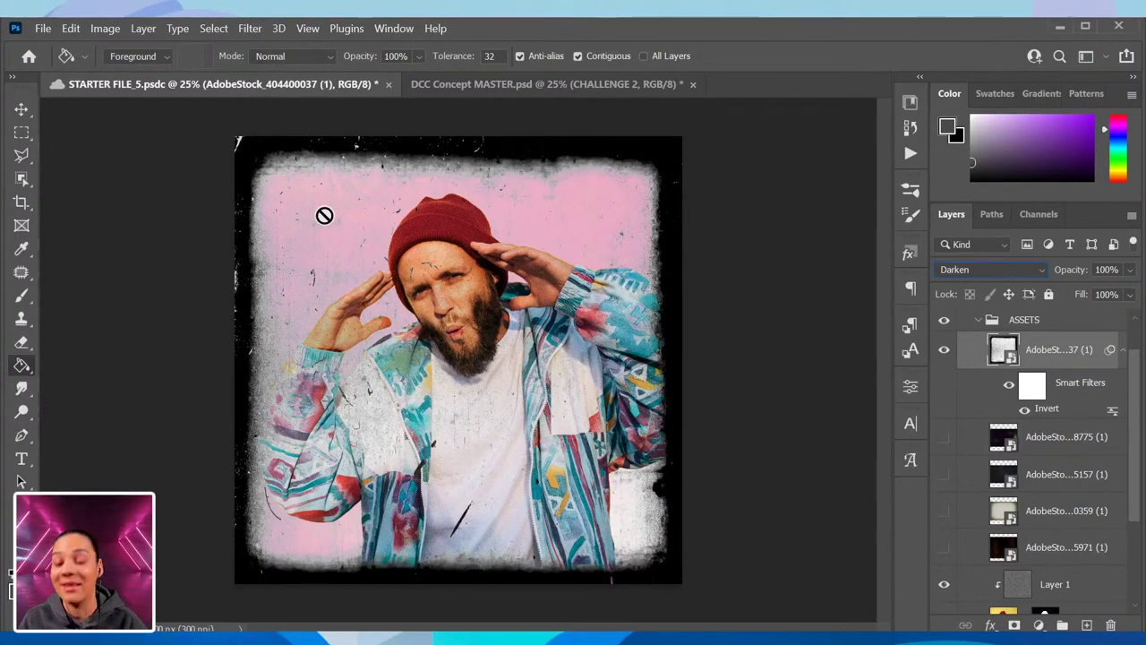
key("ctrl+plus")
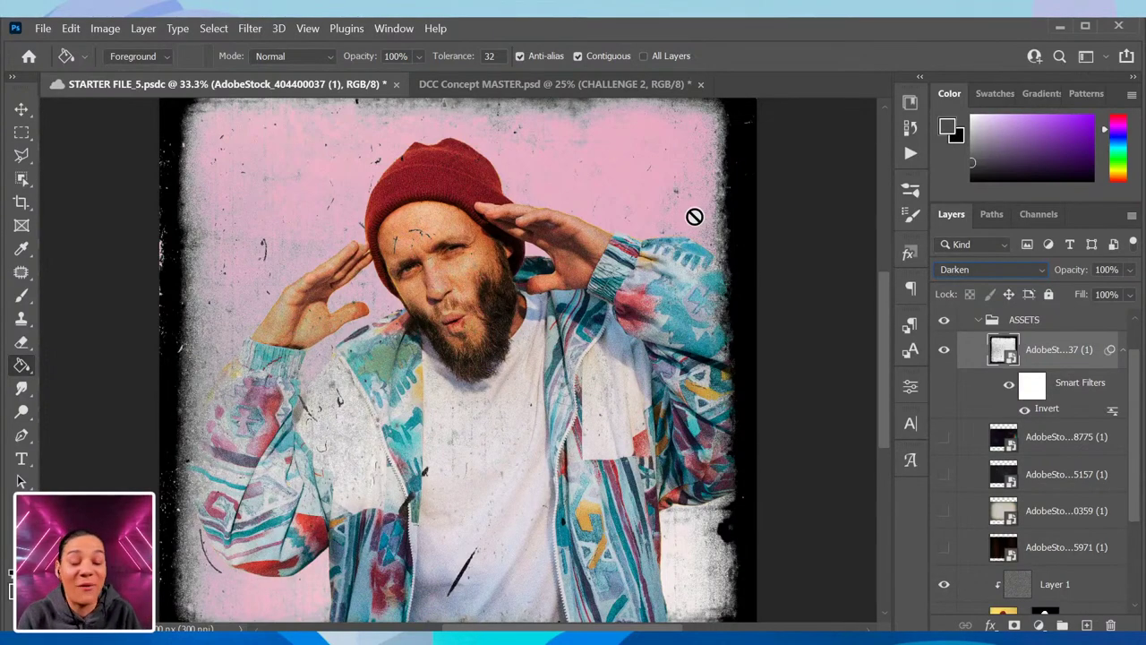
Step: Show the dark 5157 scratched texture and place it below the man's cutout layer
left_click(944, 438)
left_click(944, 438)
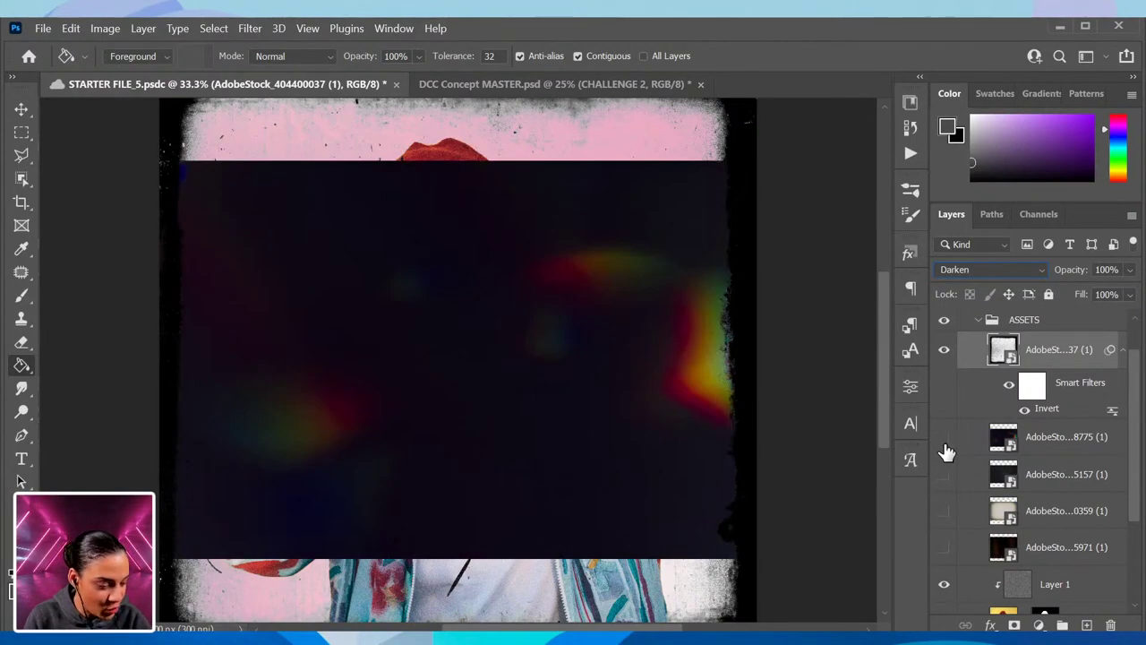
left_click(944, 474)
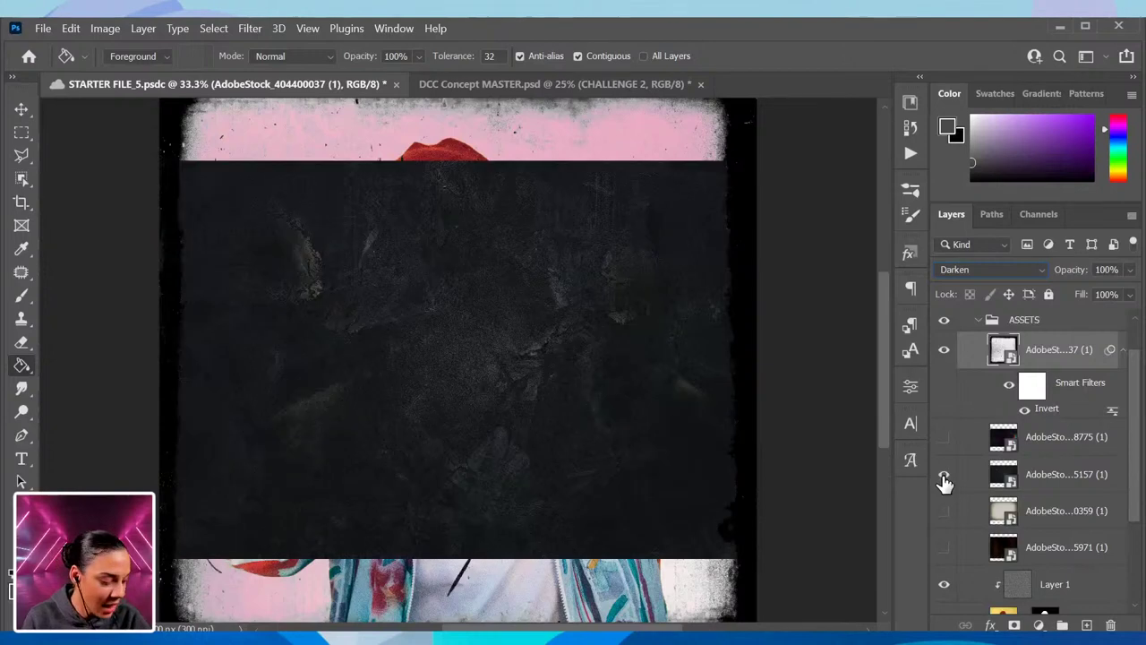
left_click(1071, 481)
left_click_drag(1072, 483, 1047, 515)
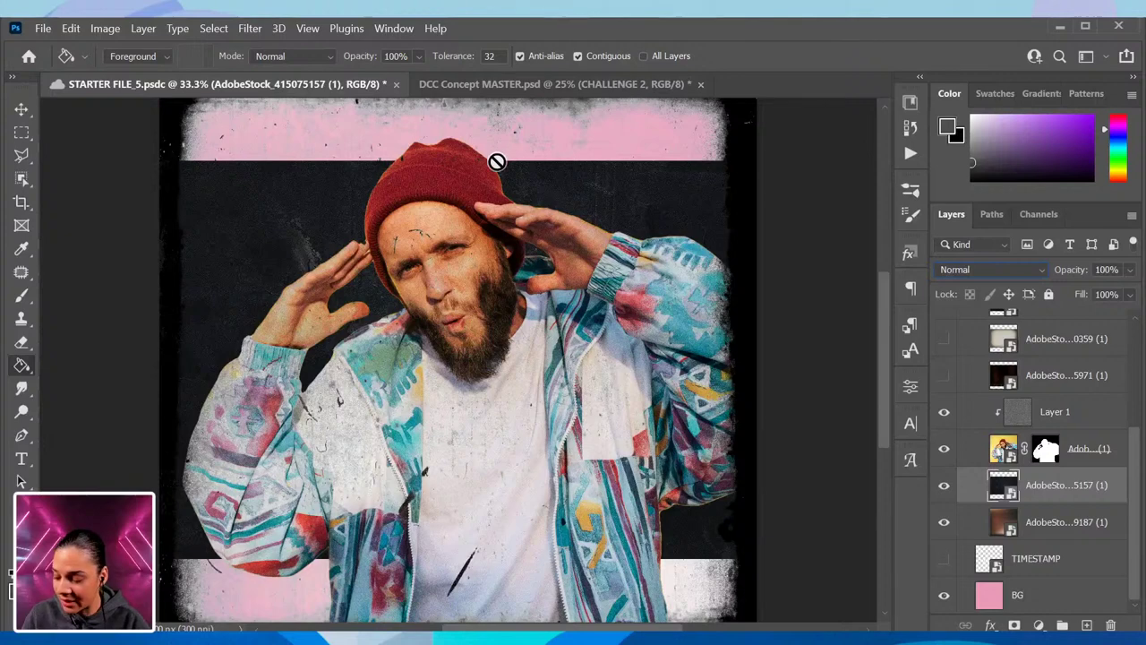
key("ctrl+minus")
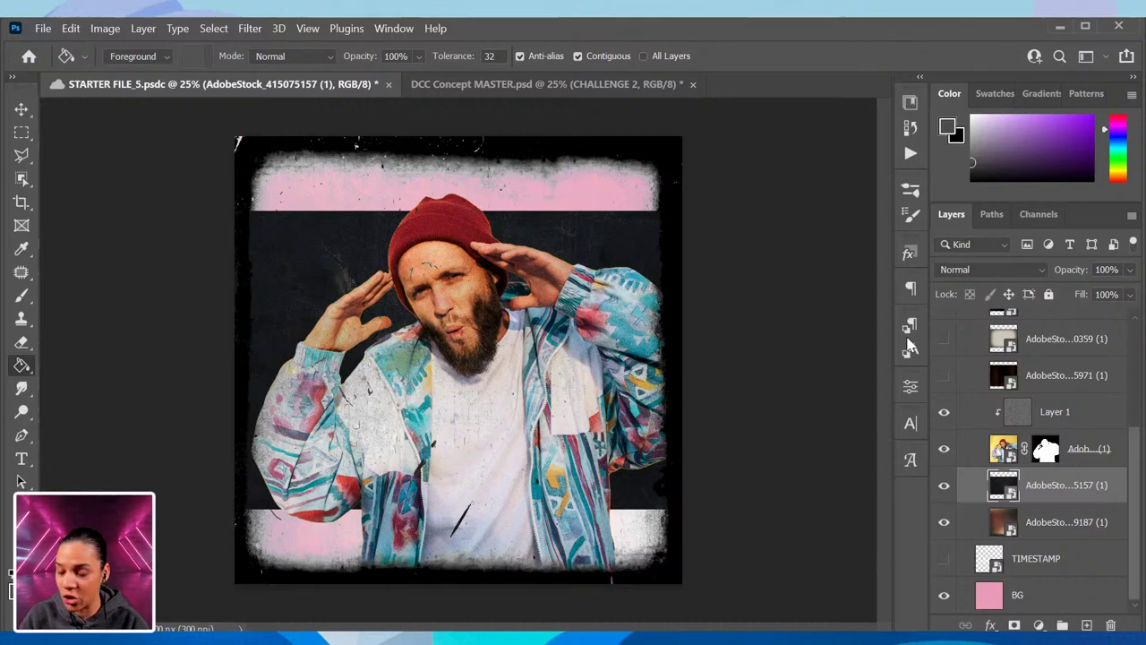
Step: Keep the dark texture's blend mode at Normal and stretch the texture taller
left_click(993, 272)
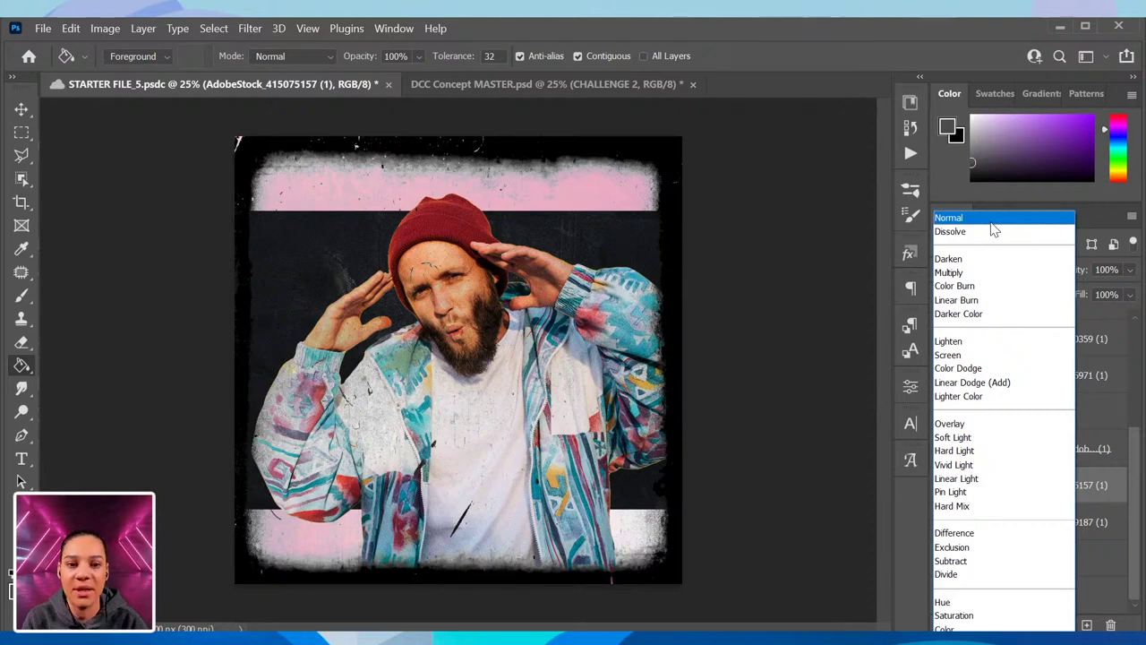
left_click(991, 224)
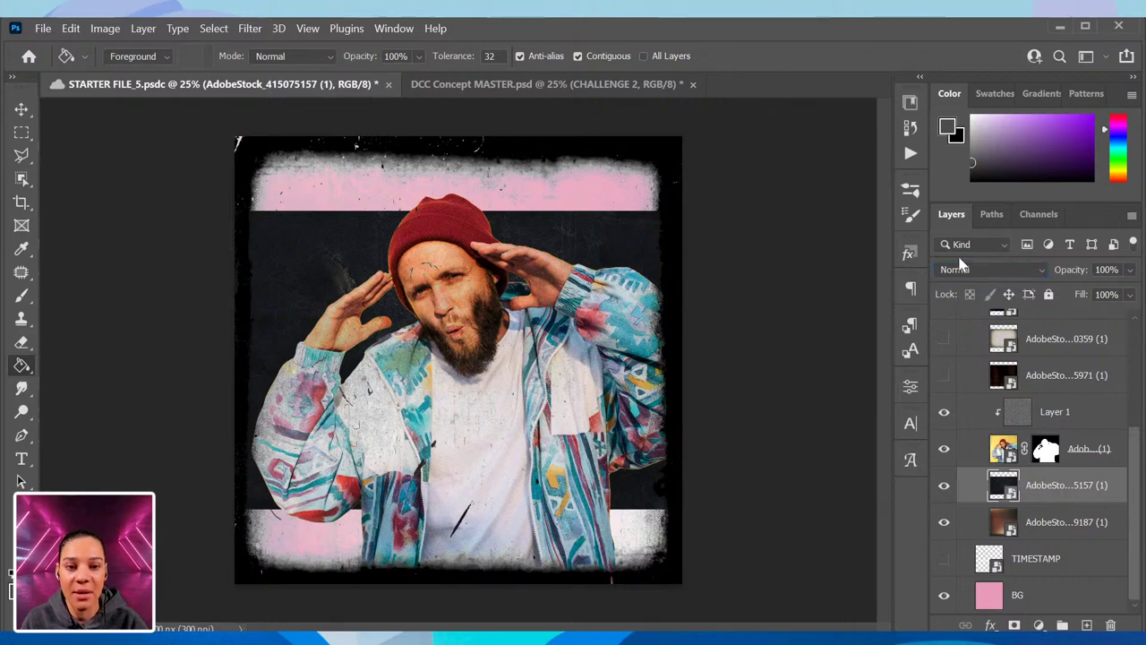
key("ctrl+t")
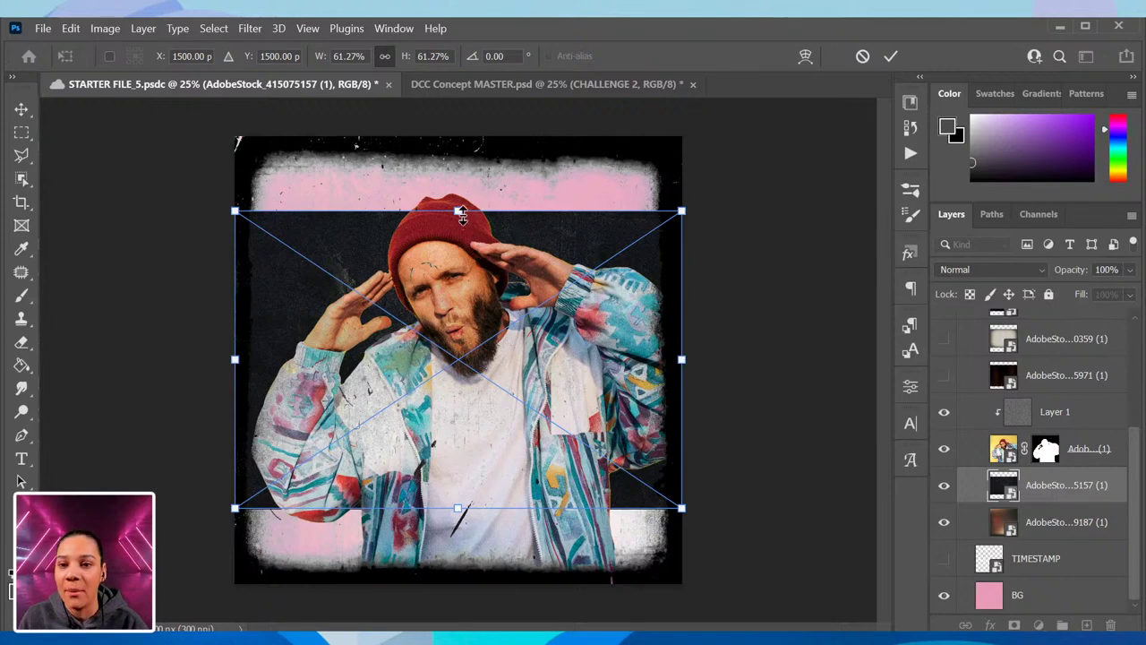
left_click_drag(458, 212, 471, 136)
key("Return")
key("g")
Step: Try blend modes on the dark texture, then hide it to reveal the pink background
left_click(999, 268)
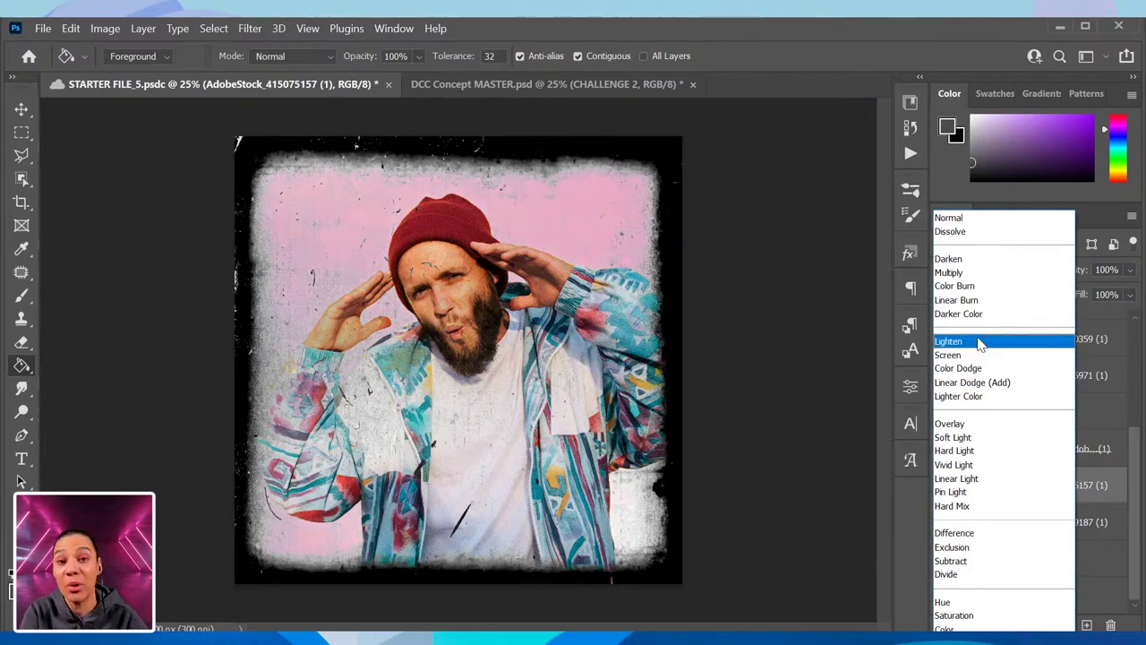
left_click(1110, 488)
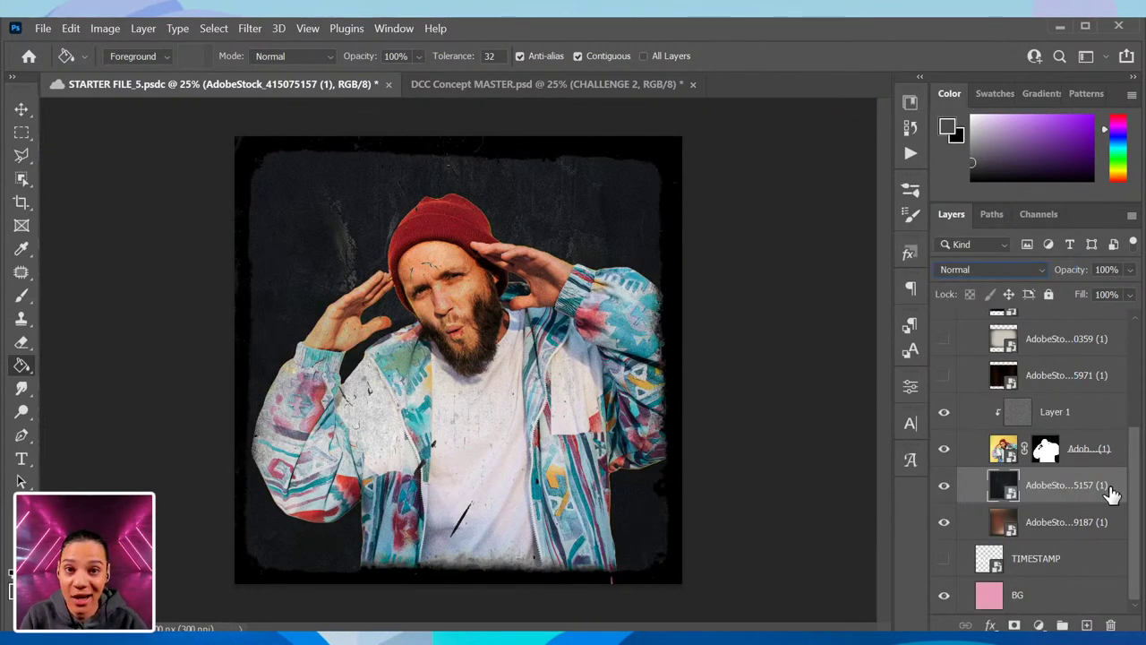
left_click(944, 485)
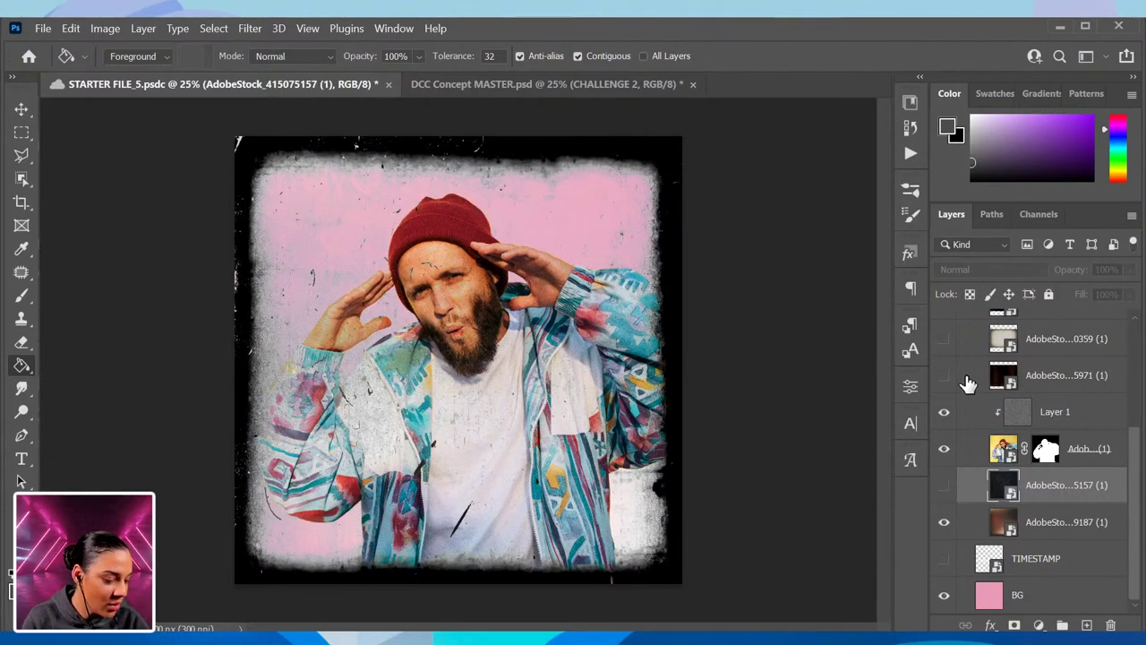
scroll(969, 383, "up", 1)
scroll(967, 380, "up", 1)
Step: Show the light-leak layer and move it to the top of the ASSETS group
left_click(943, 345)
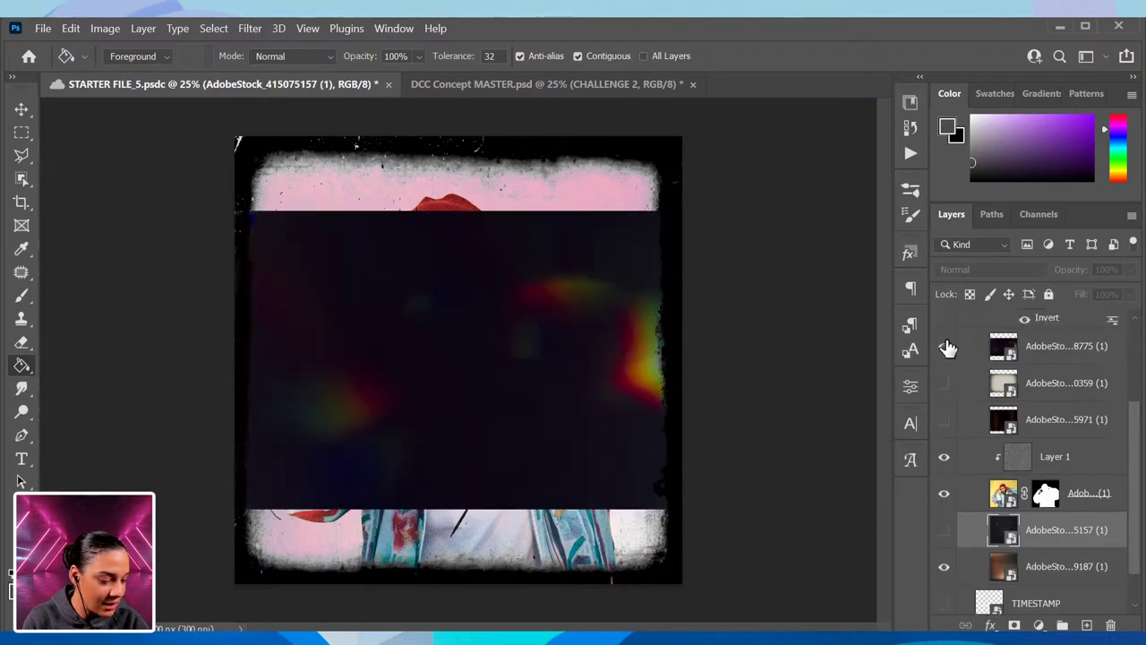
left_click(1069, 357)
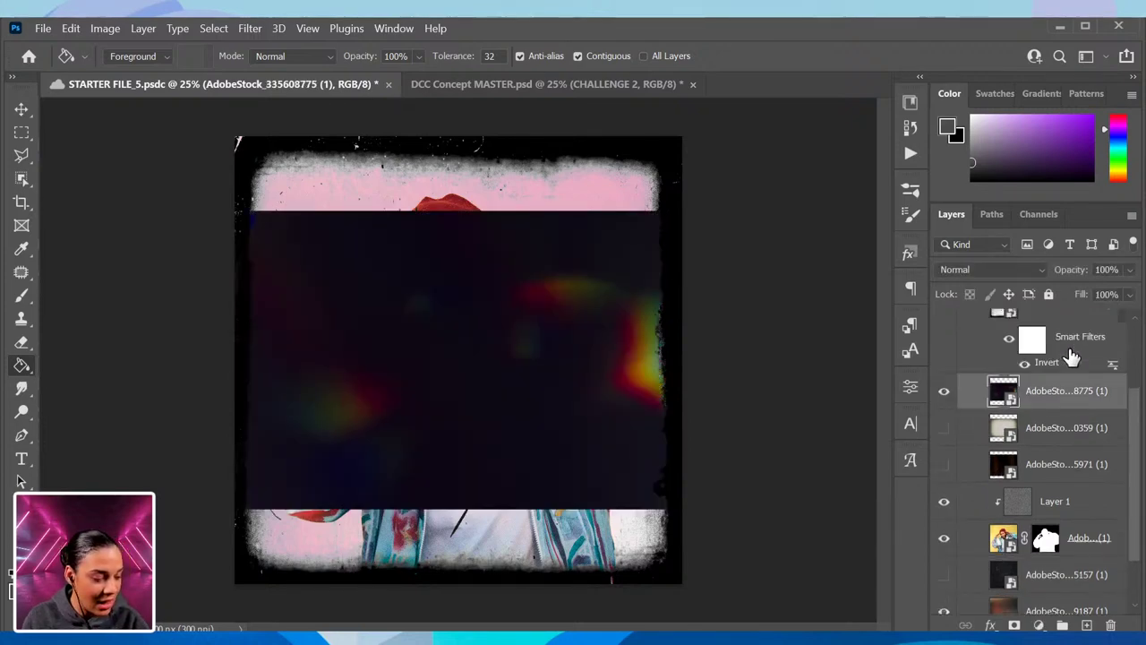
scroll(1071, 367, "up", 3)
scroll(1072, 380, "up", 3)
left_click_drag(1087, 483, 1075, 390)
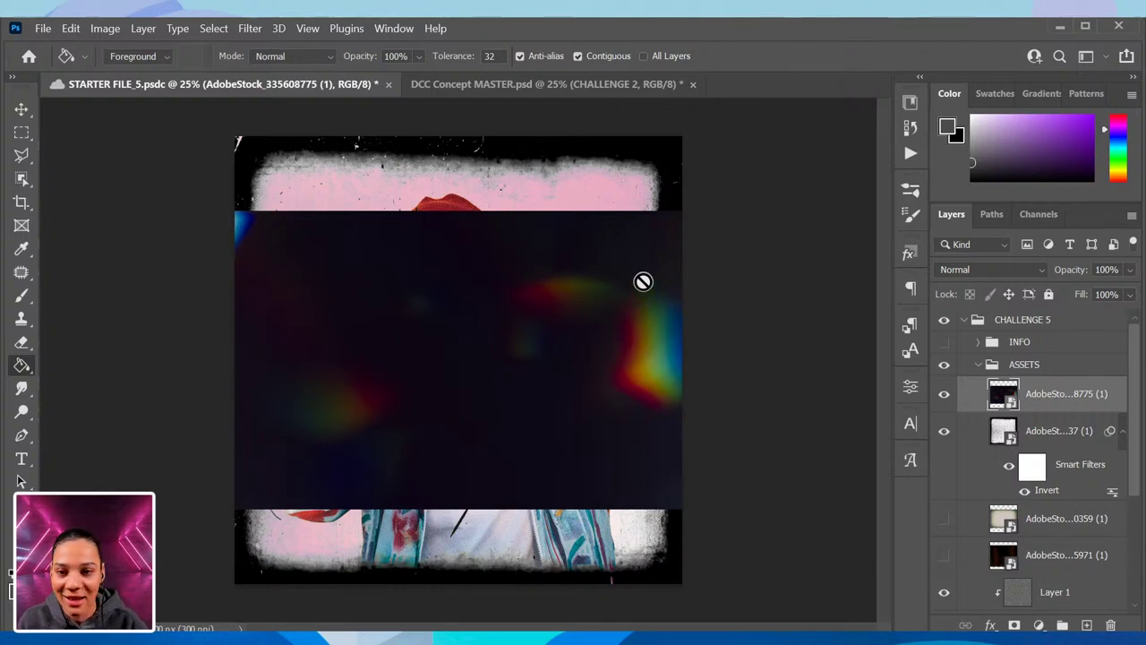
Step: Stretch the light leak to the canvas height, blend it with Lighten, and show the dark grunge texture
key("ctrl+t")
left_click_drag(458, 211, 461, 131)
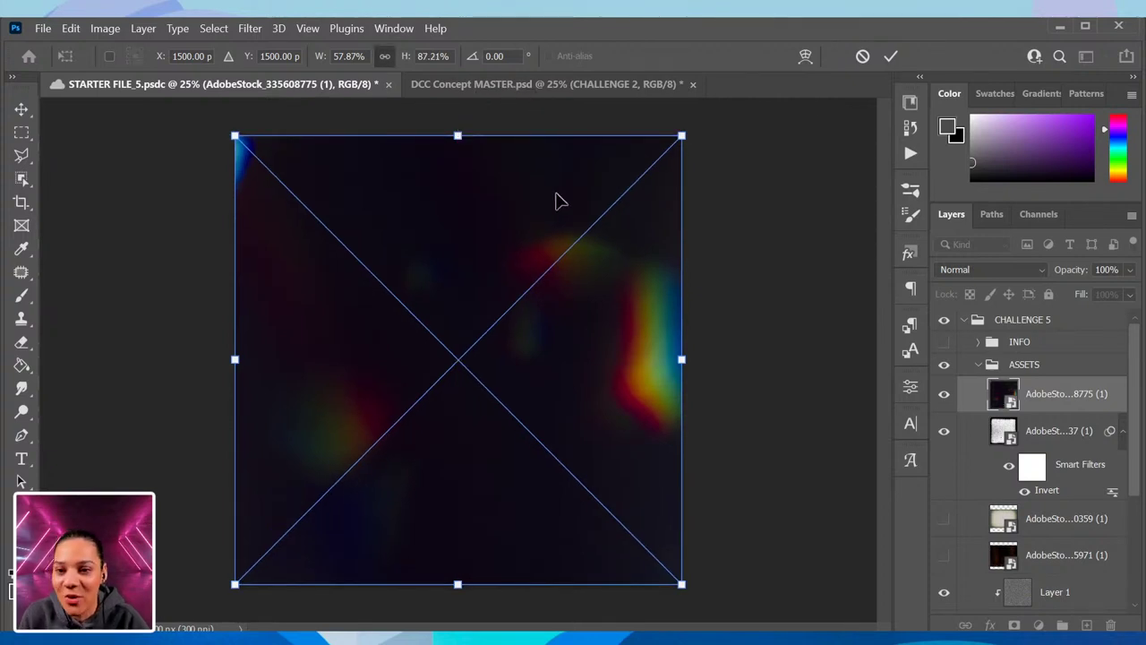
key("Return")
key("g")
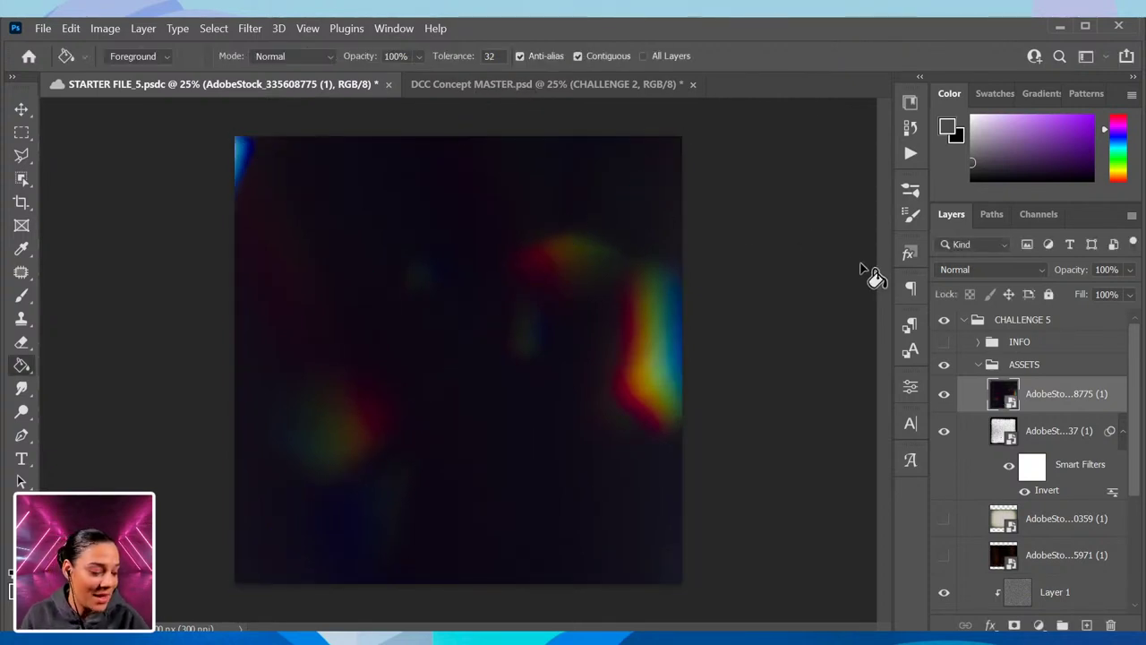
left_click(964, 270)
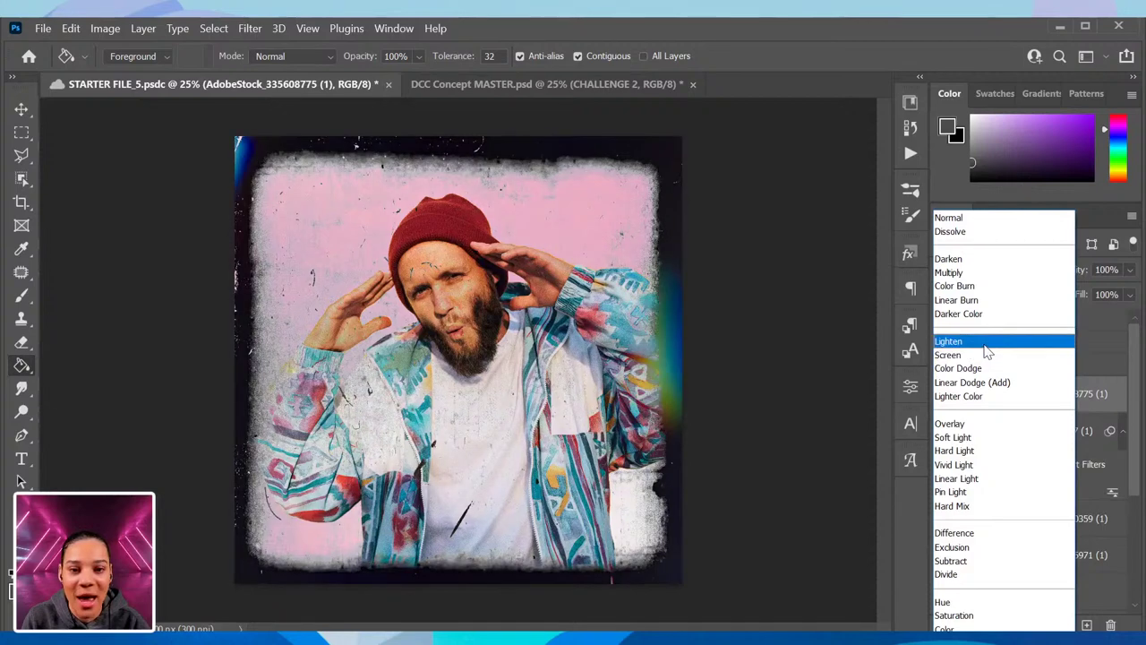
left_click(985, 346)
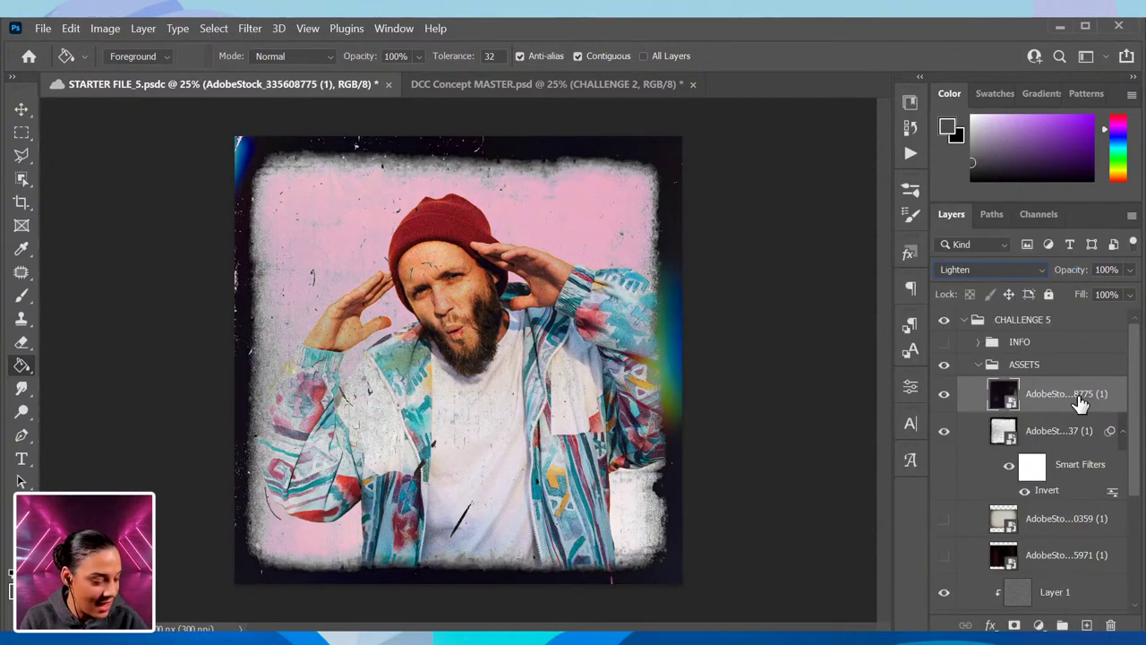
scroll(1079, 403, "down", 1)
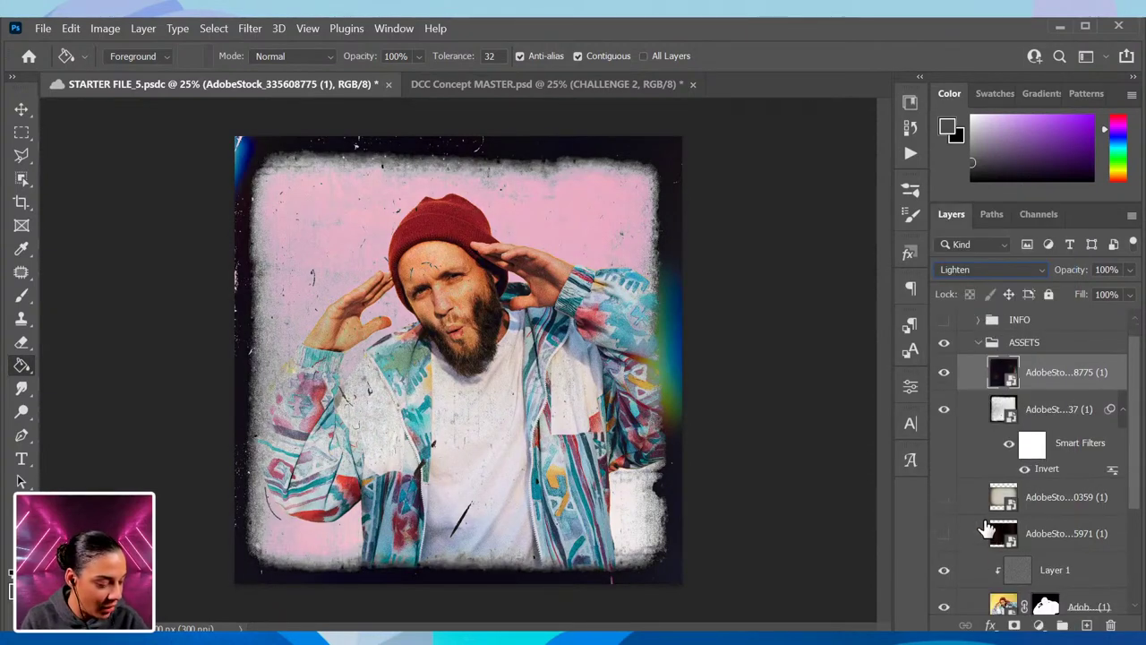
left_click(944, 533)
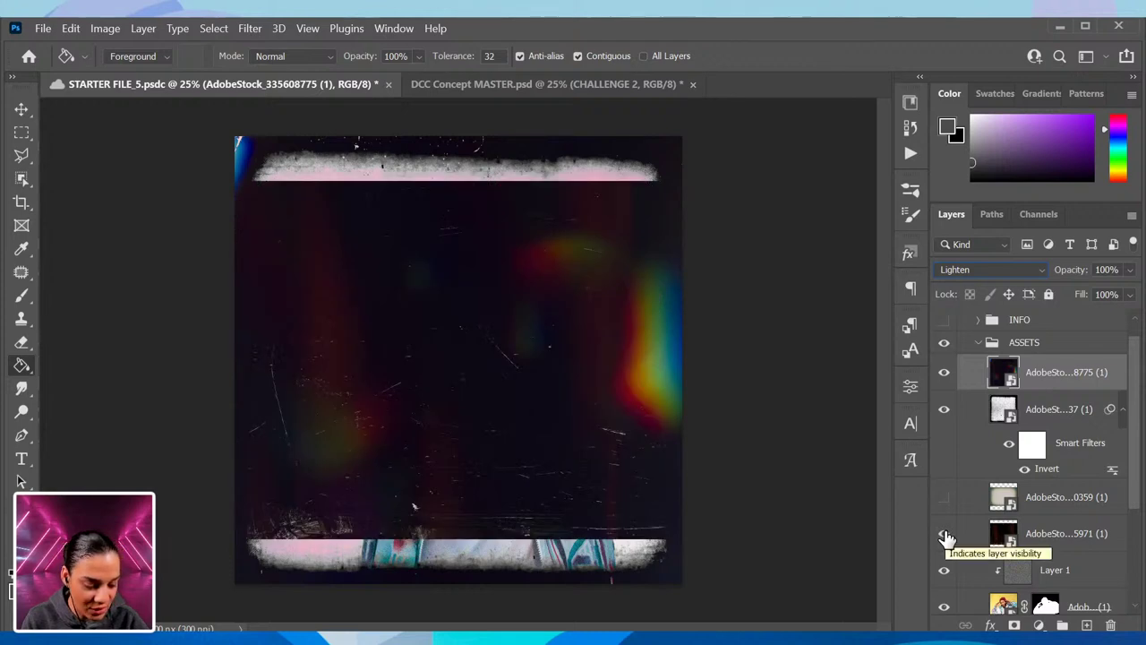
Step: Compare the dark grunge and scratched film textures, leave both hidden, and collapse ASSETS
left_click(946, 535)
left_click(945, 536)
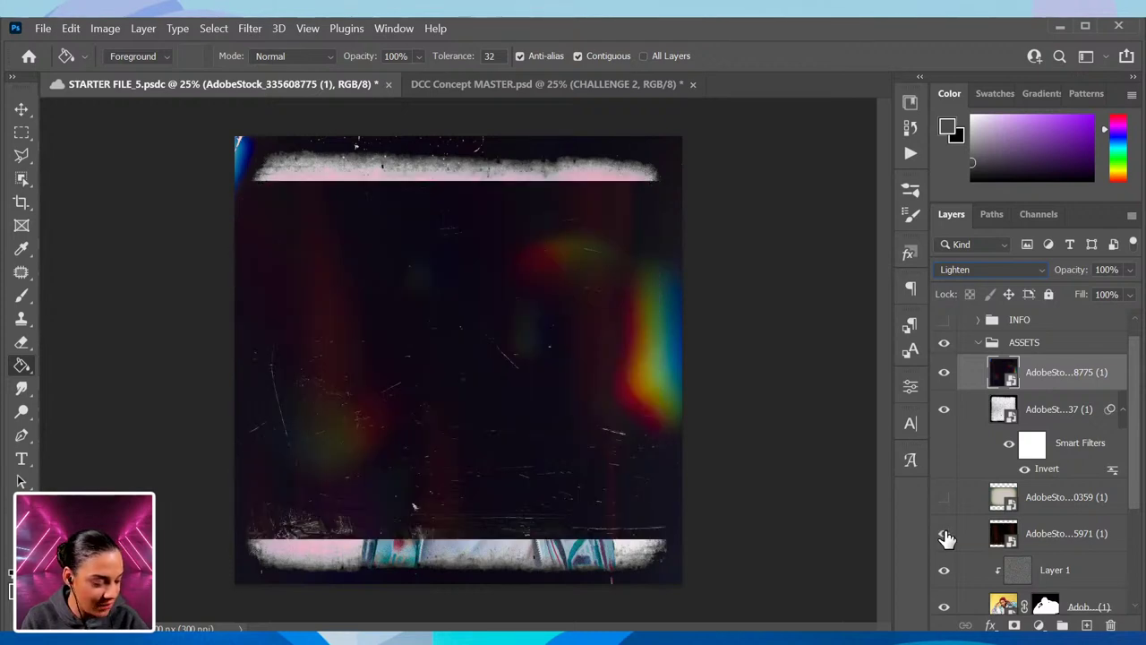
left_click(945, 535)
left_click(945, 498)
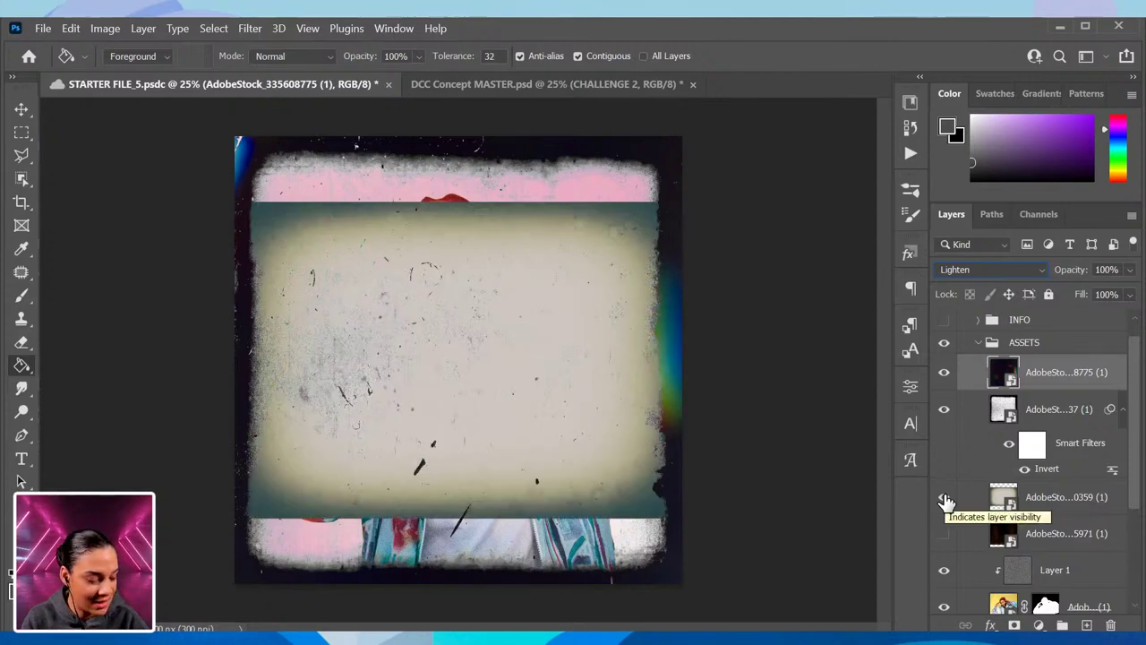
left_click(944, 498)
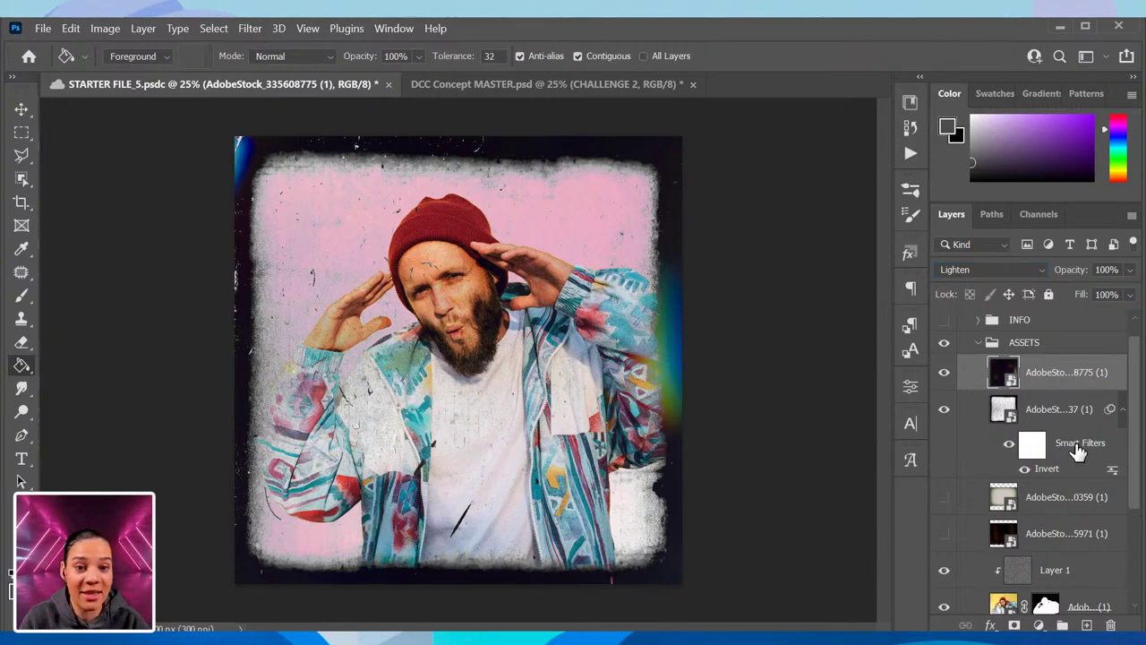
key("ctrl+plus")
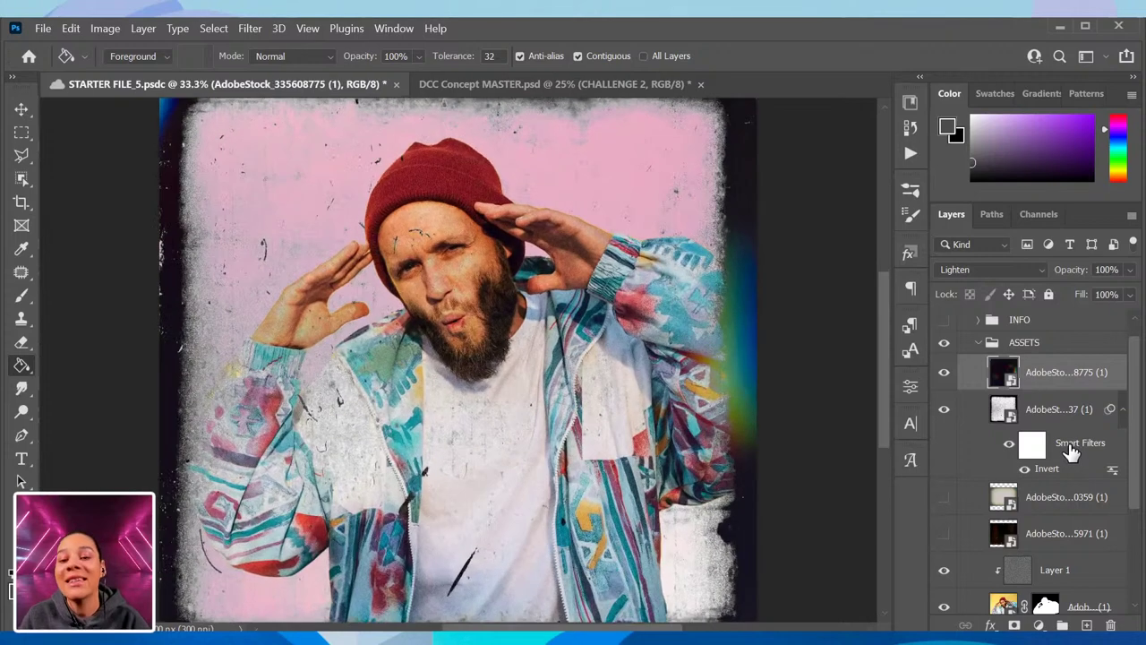
left_click(979, 345)
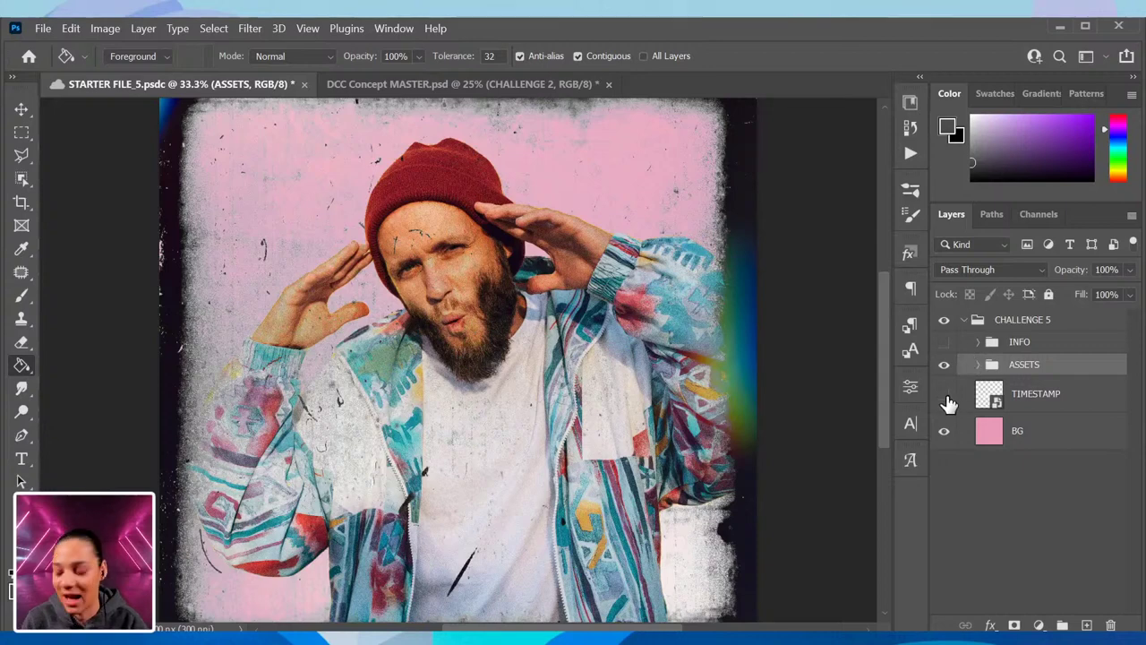
Step: Move the TIMESTAMP layer above the ASSETS group
key("ctrl+minus")
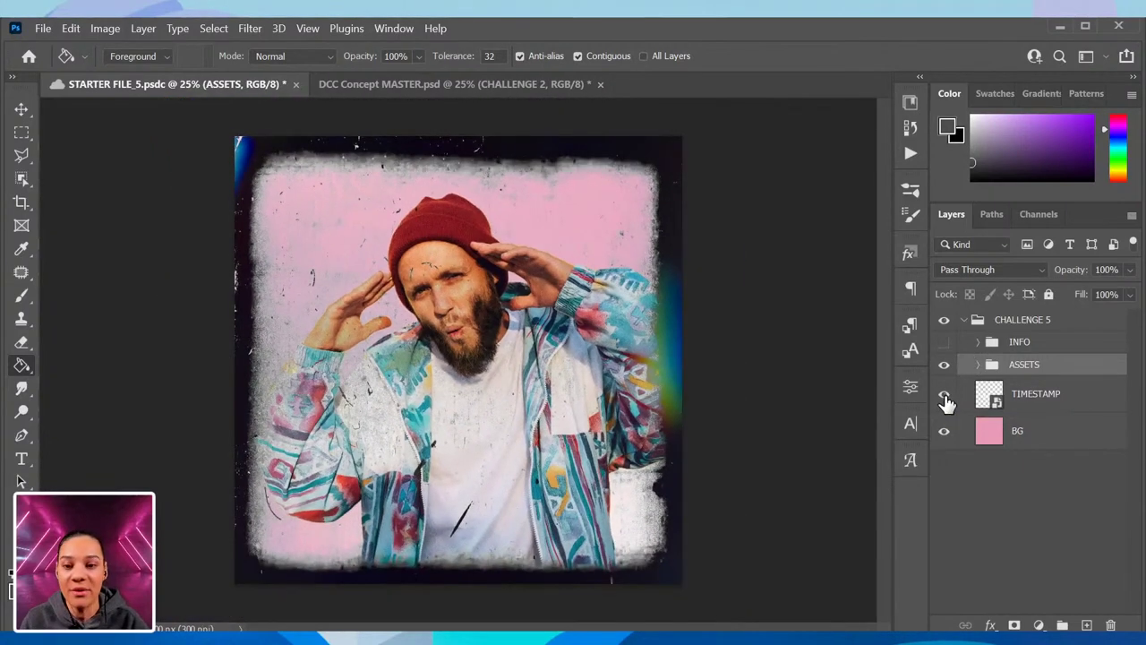
left_click_drag(1008, 394, 1039, 360)
key("ctrl+plus")
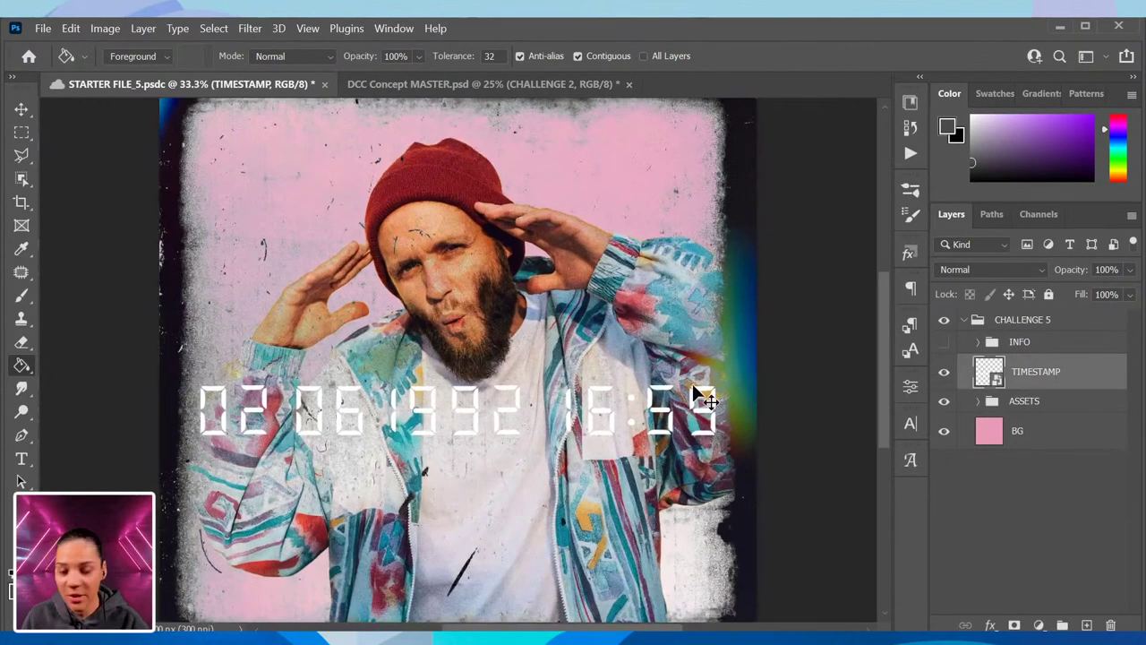
Step: Scale the timestamp down and place it along the image's bottom edge
key("ctrl+t")
left_click_drag(200, 388, 355, 403)
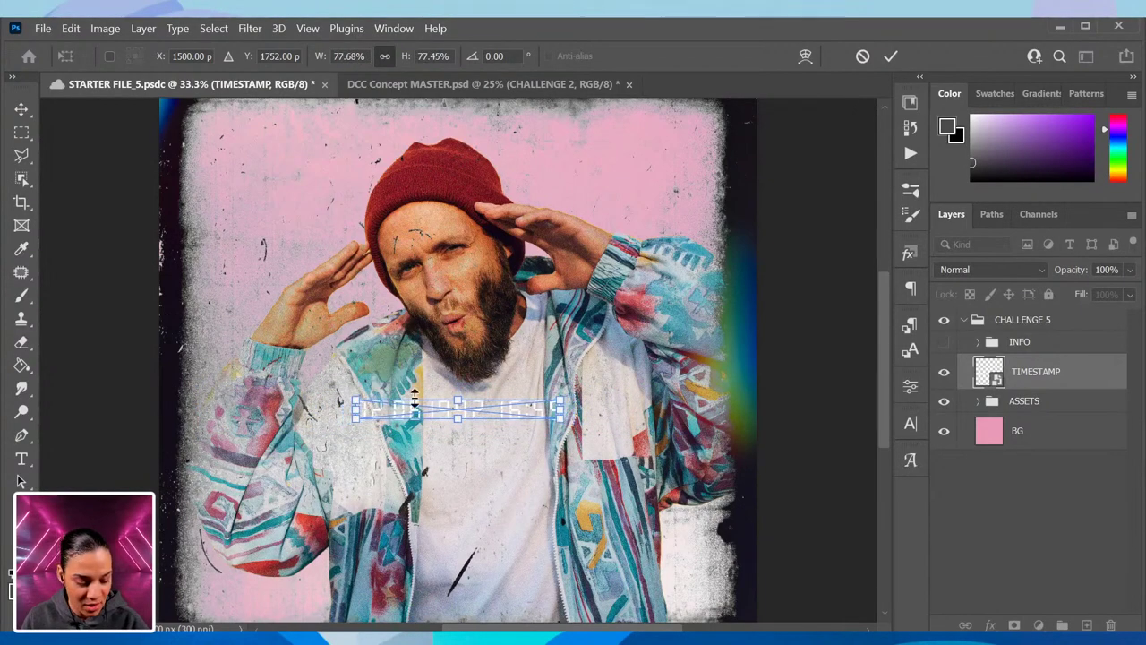
left_click_drag(467, 405, 611, 479)
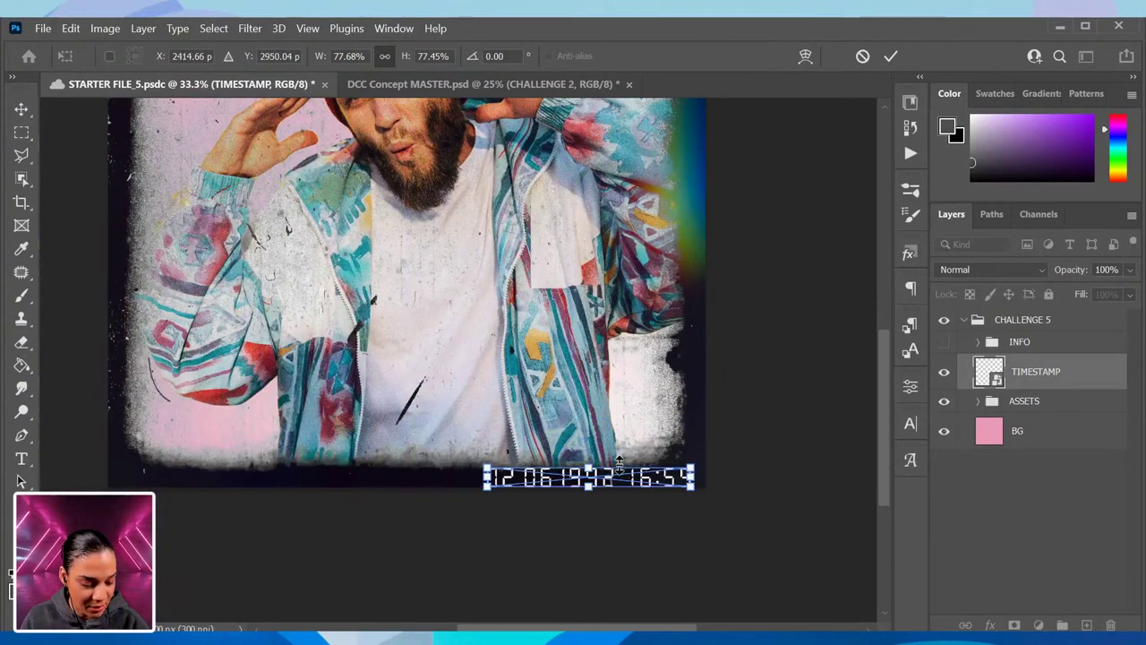
key("ctrl+plus")
key("ctrl+plus")
scroll(747, 475, "down", 3)
scroll(746, 475, "right", 3)
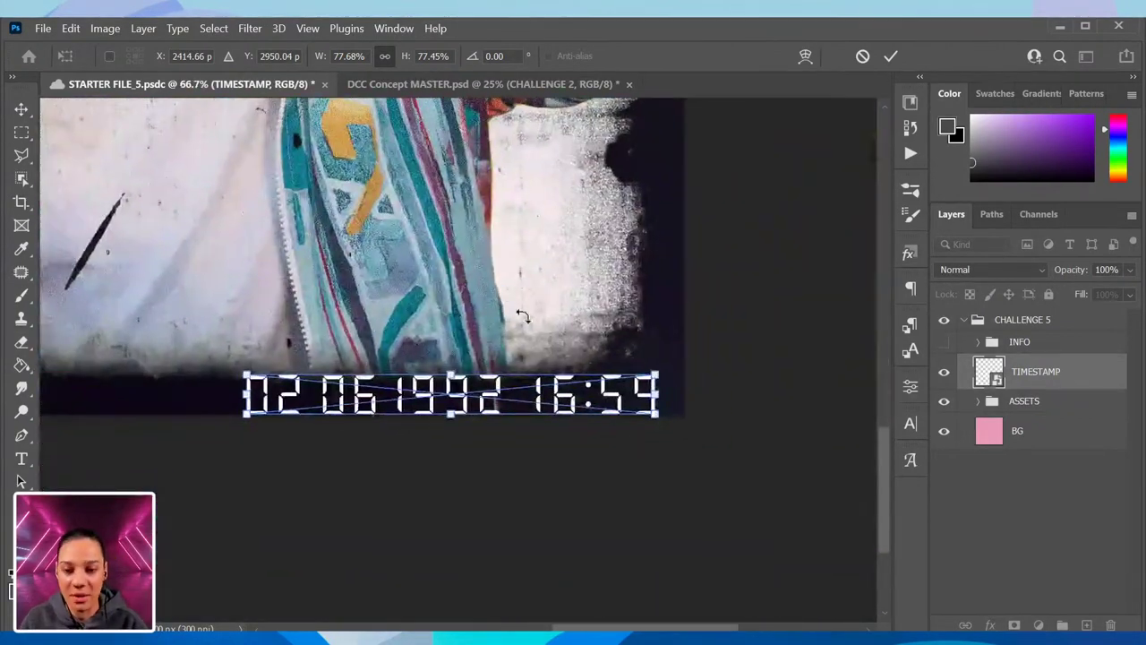
mouse_move(659, 374)
left_mouse_down()
mouse_move(597, 380)
mouse_move(564, 400)
mouse_move(609, 401)
left_mouse_up()
key("Return")
key("g")
key("ctrl+plus")
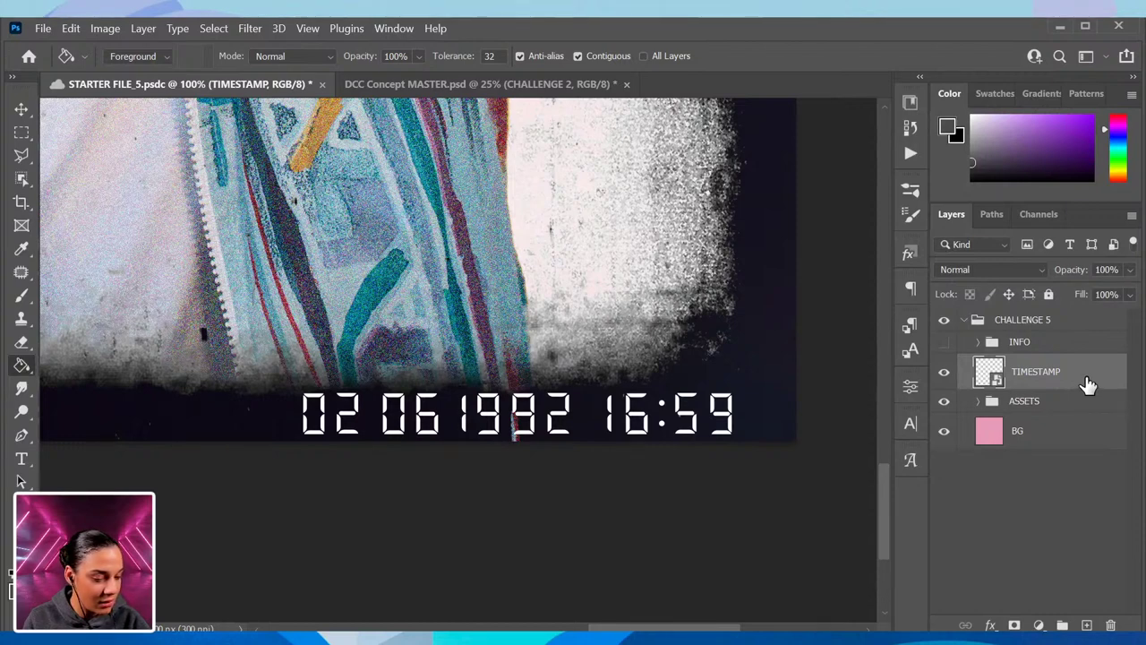
key("space")
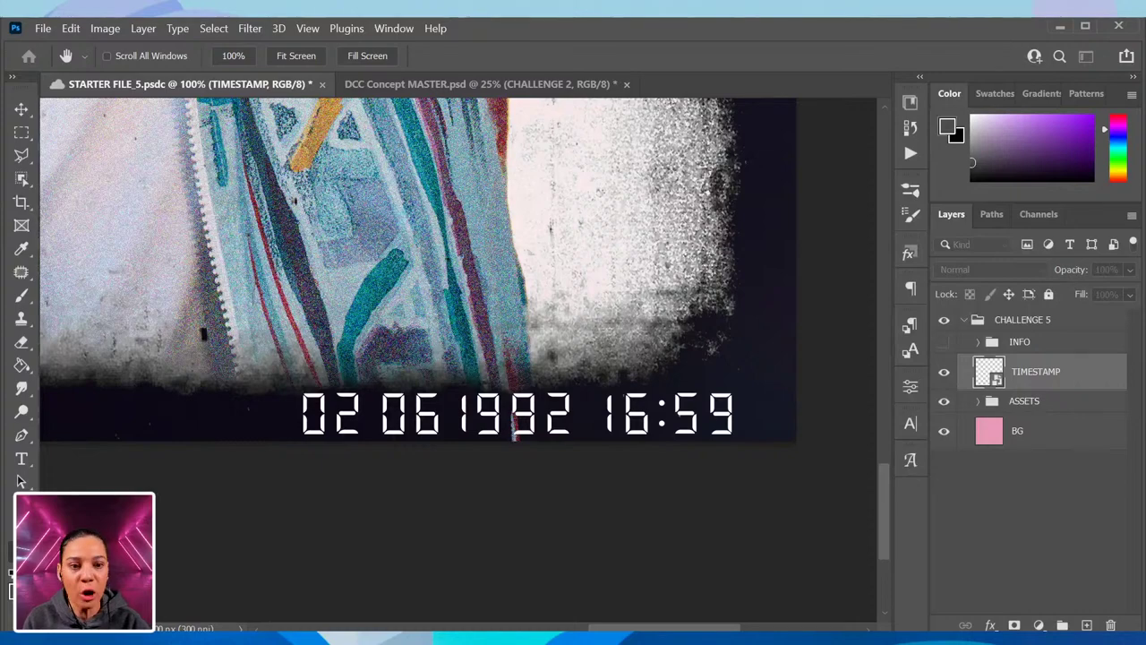
Step: Give the timestamp a bright orange Color Overlay layer style
double_click(1065, 371)
left_click_drag(877, 555, 837, 156)
left_click(213, 377)
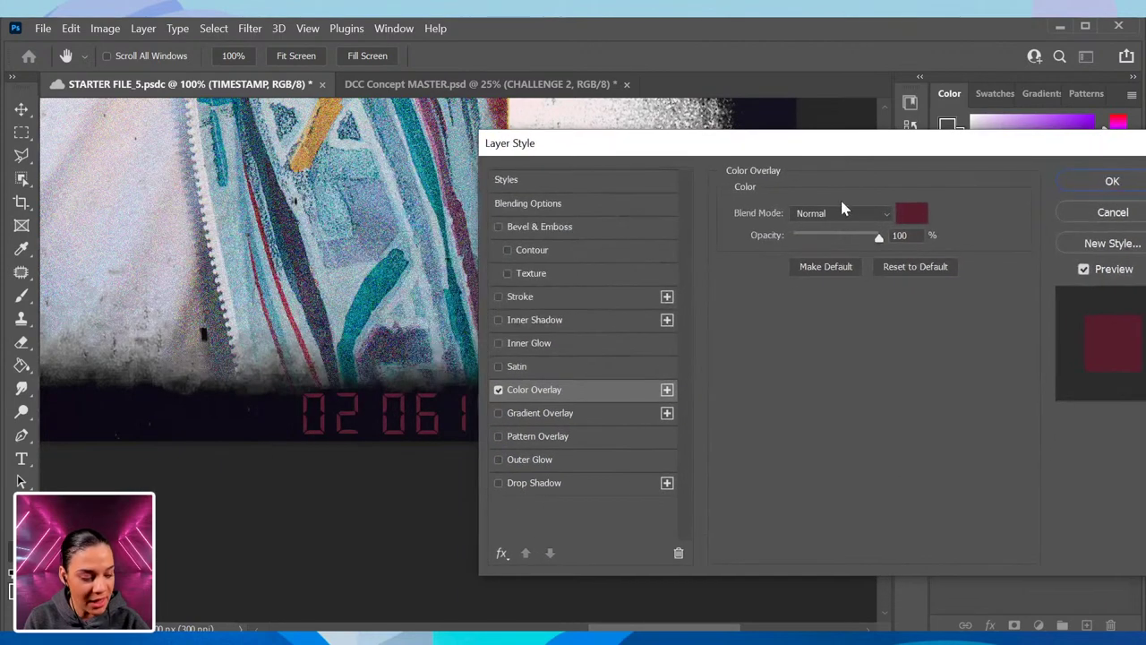
left_click(912, 214)
left_click(919, 557)
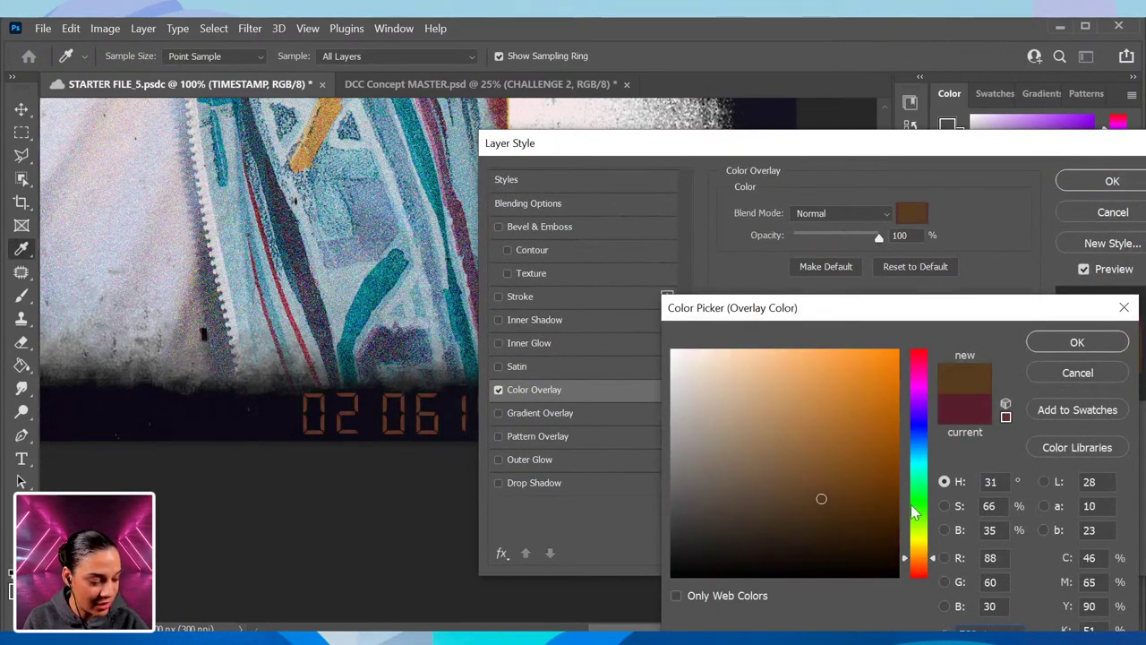
left_click(867, 370)
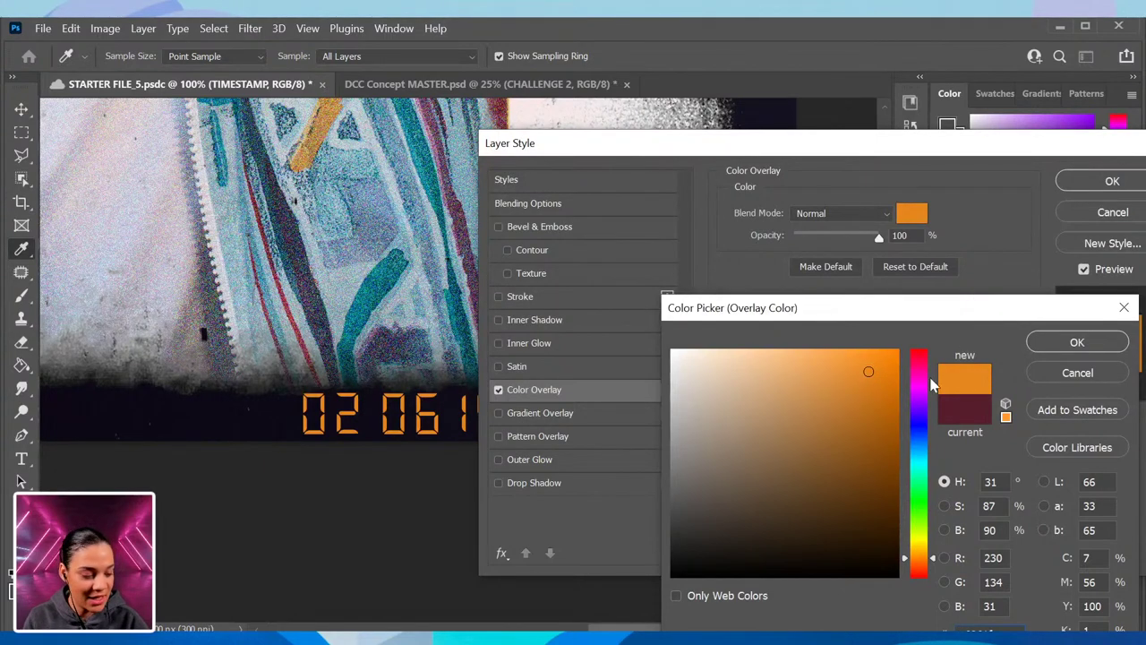
left_click(865, 358)
left_click_drag(953, 309, 896, 250)
left_click(1003, 282)
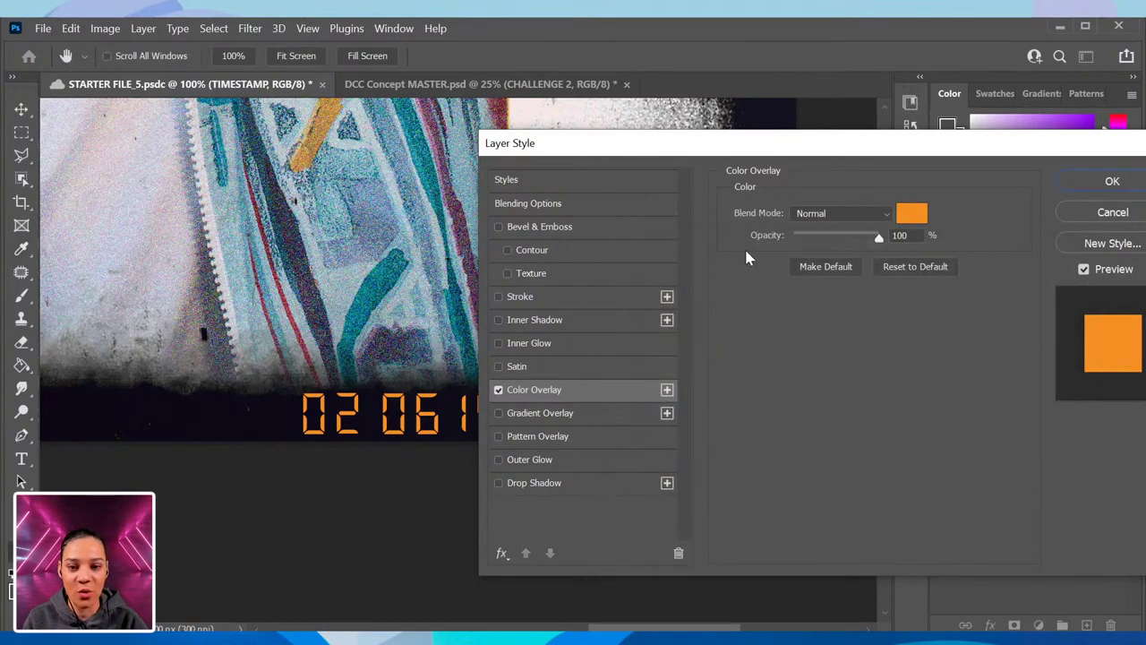
left_click(1111, 181)
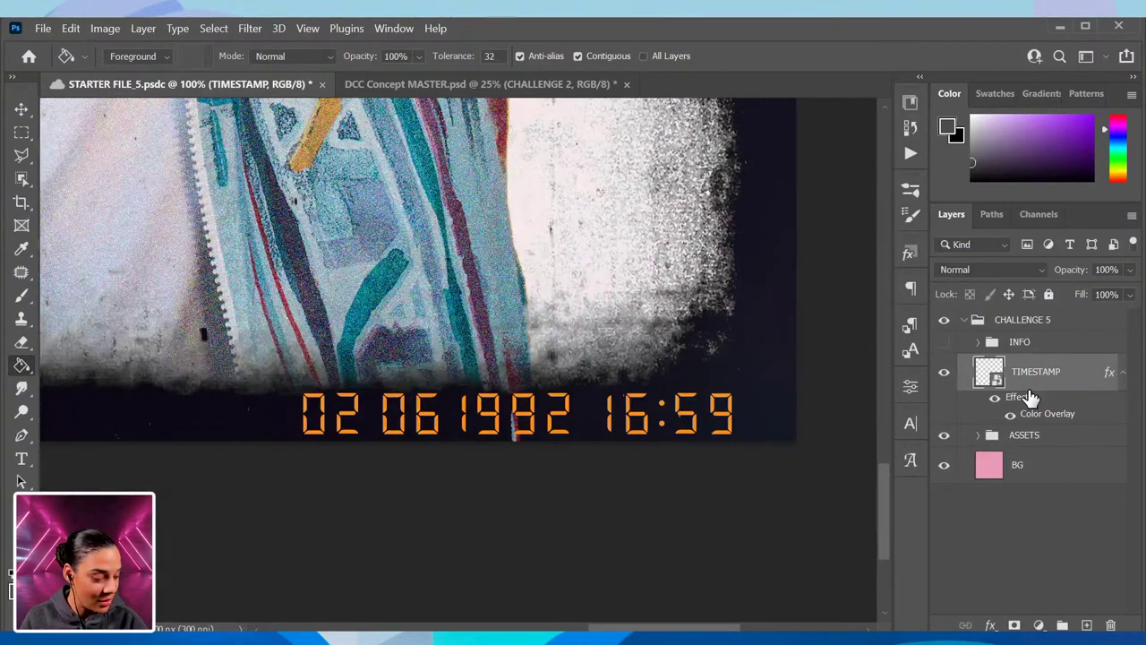
Step: Convert the TIMESTAMP layer to a smart object and zoom in to check the digits
right_click(1066, 381)
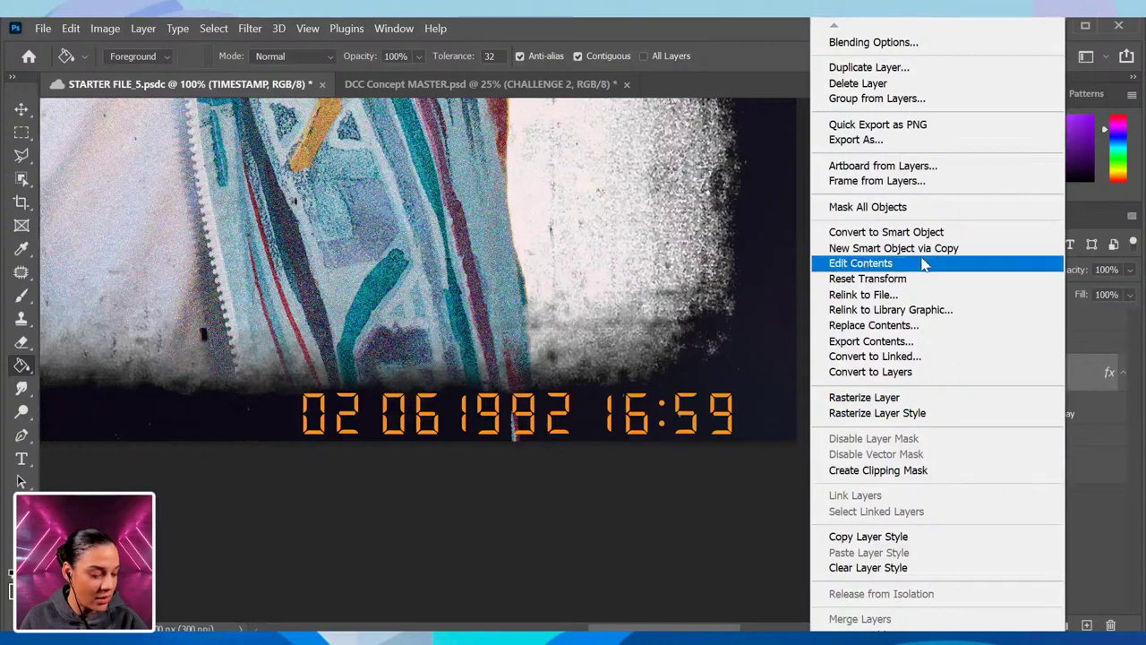
left_click(913, 232)
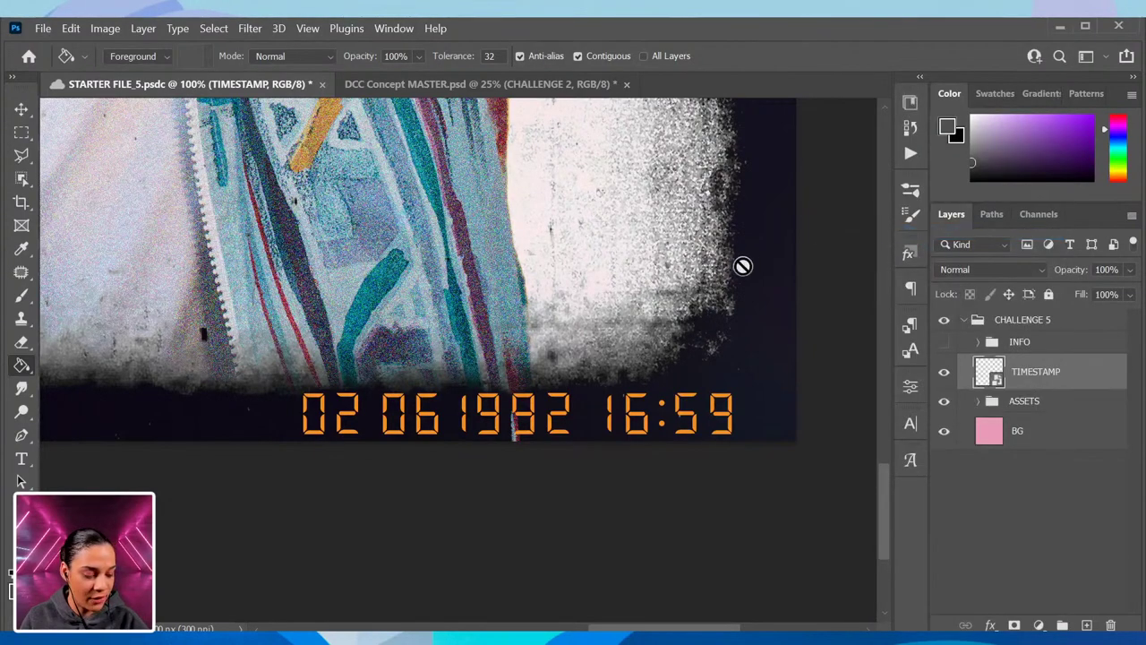
key("ctrl+minus")
key("ctrl+minus")
key("ctrl+minus")
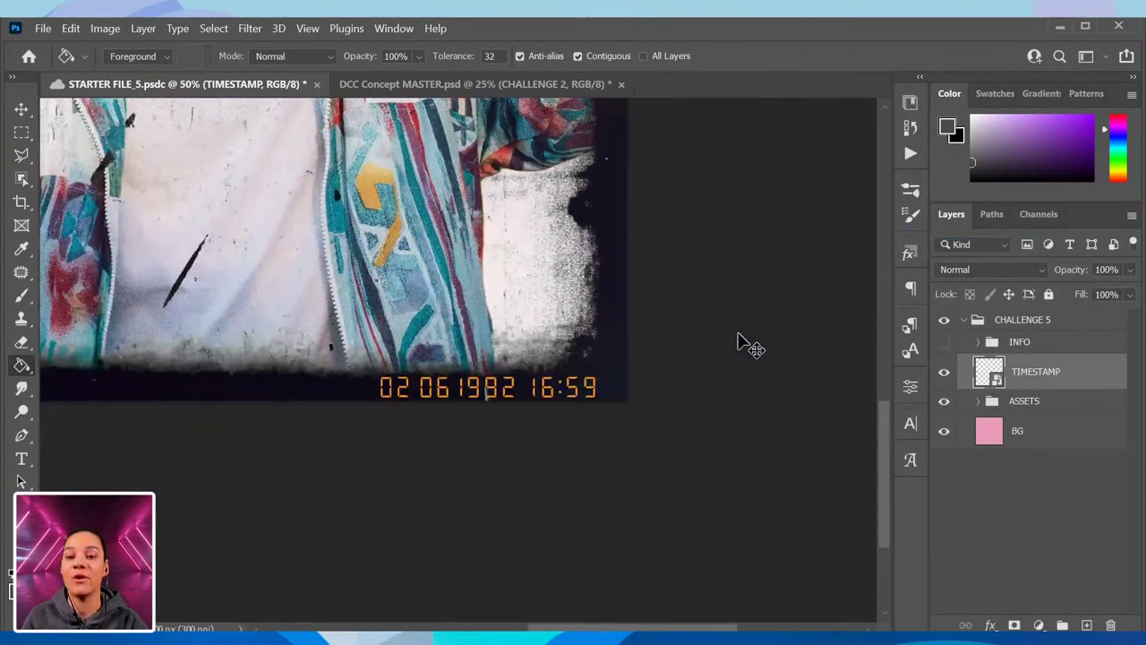
key("ctrl+plus")
key("ctrl+plus")
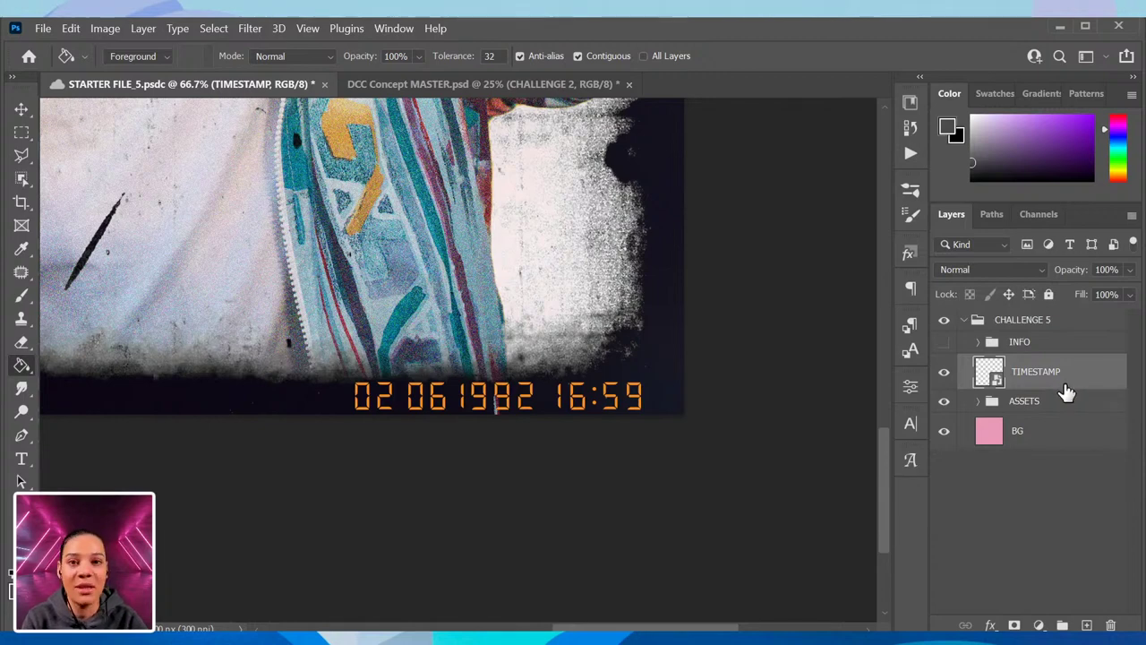
key("ctrl+plus")
key("ctrl+plus")
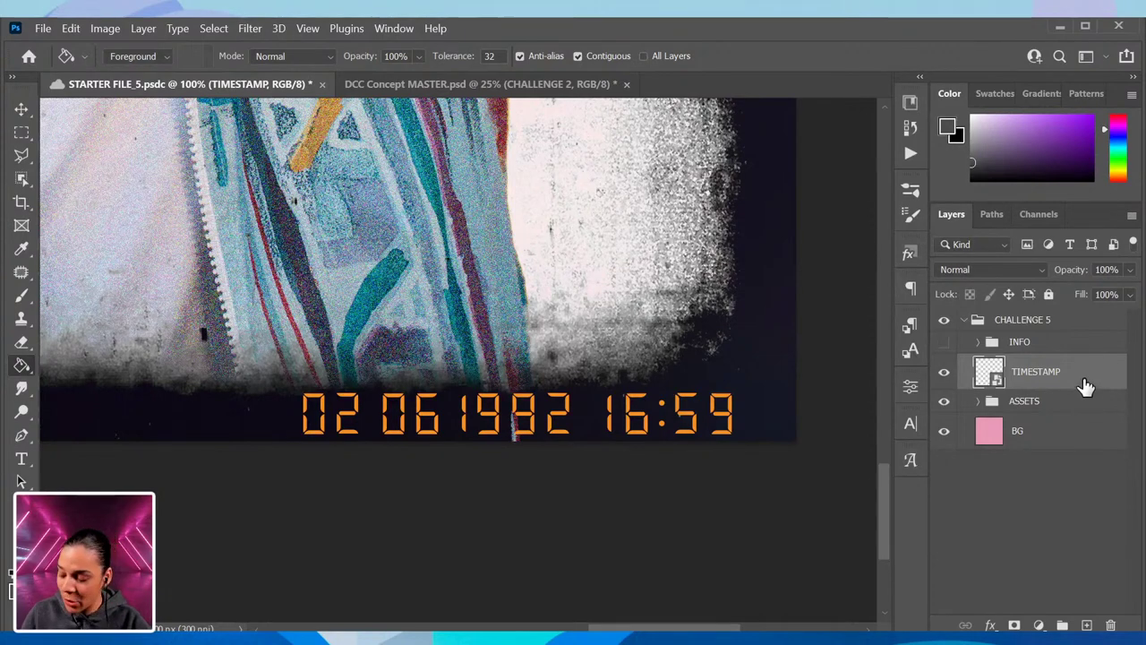
Step: Duplicate TIMESTAMP with a 2.5 px Gaussian Blur, make more blurred copies, and select them all
key("ctrl+j")
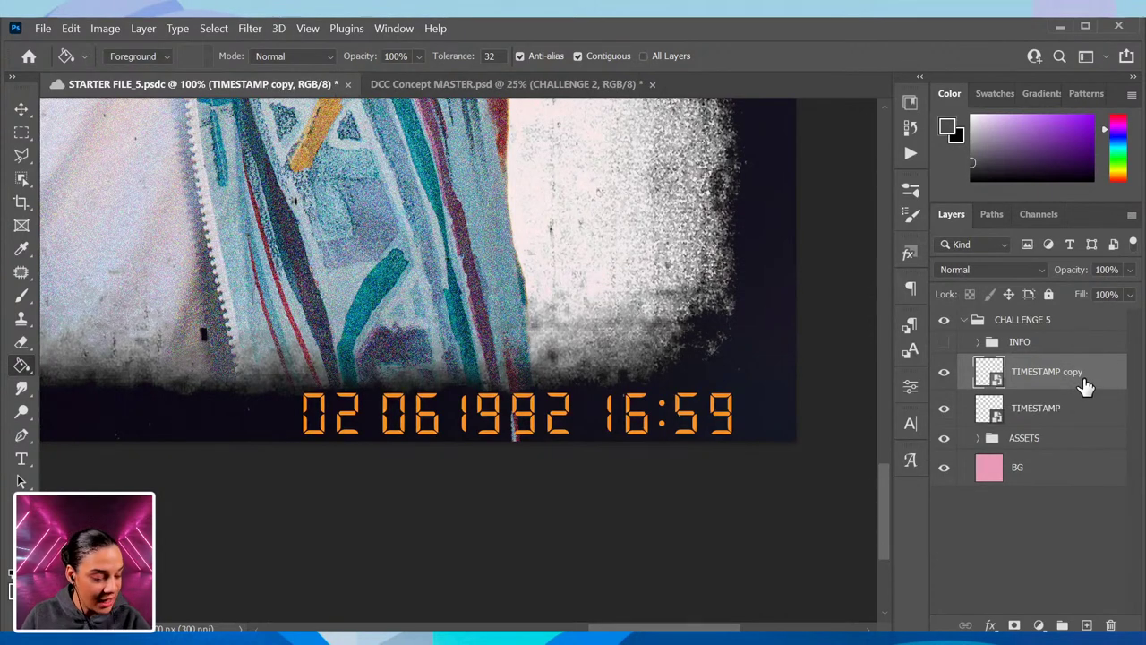
left_click(249, 27)
mouse_move(309, 240)
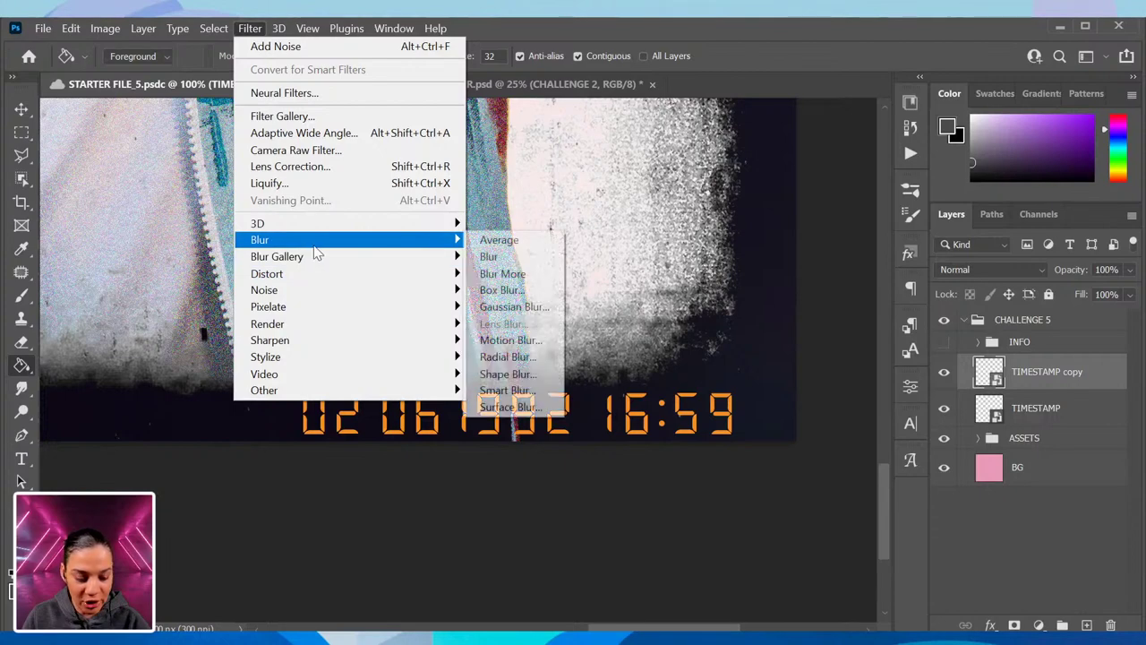
left_click(512, 306)
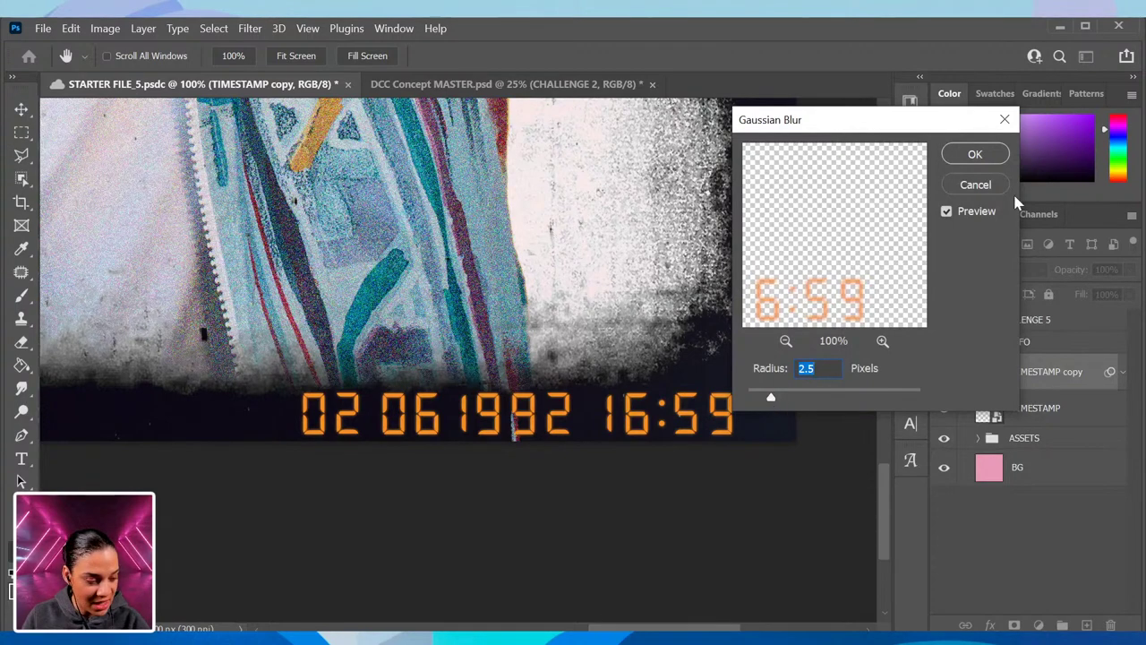
left_click(975, 156)
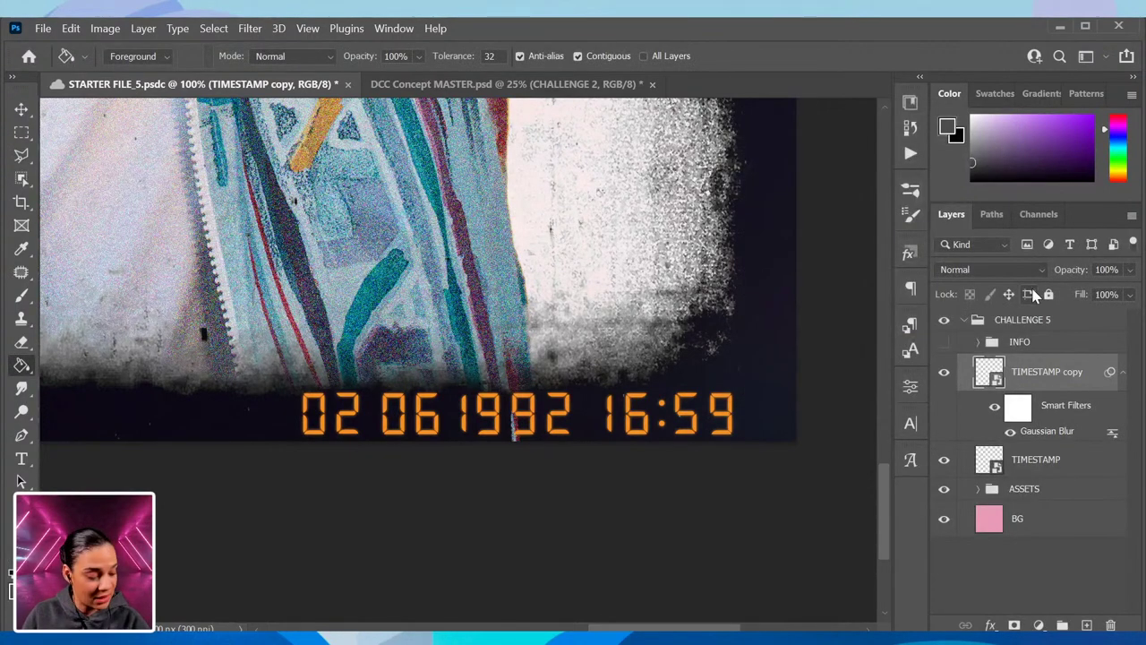
key("ctrl+j")
key("ctrl+j")
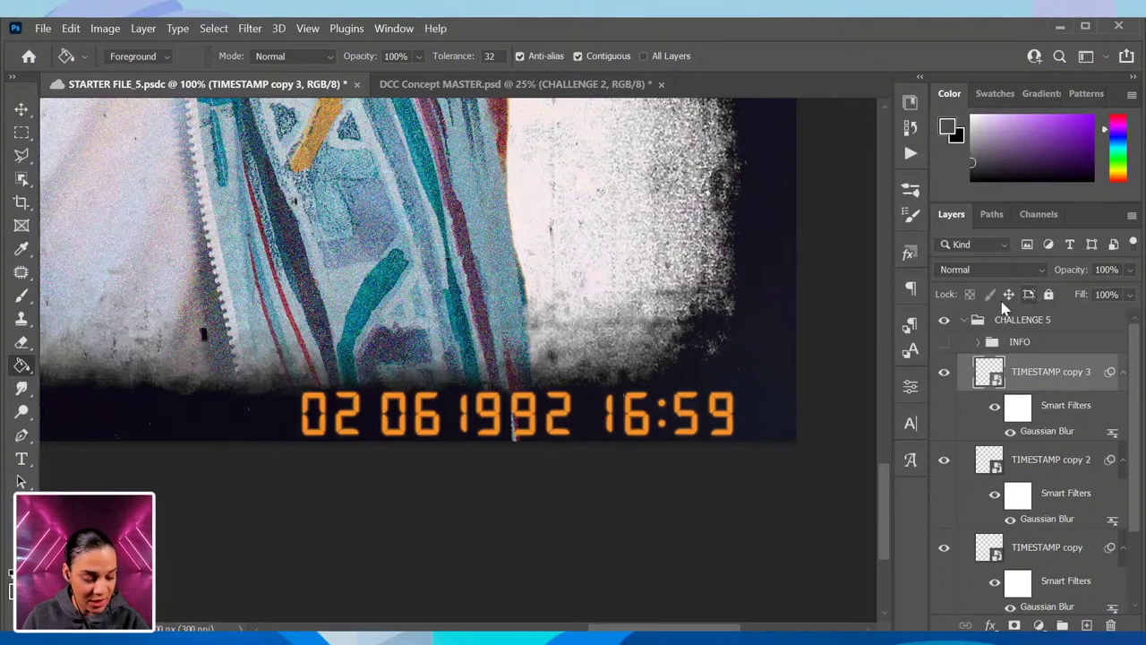
scroll(1062, 543, "down", 2)
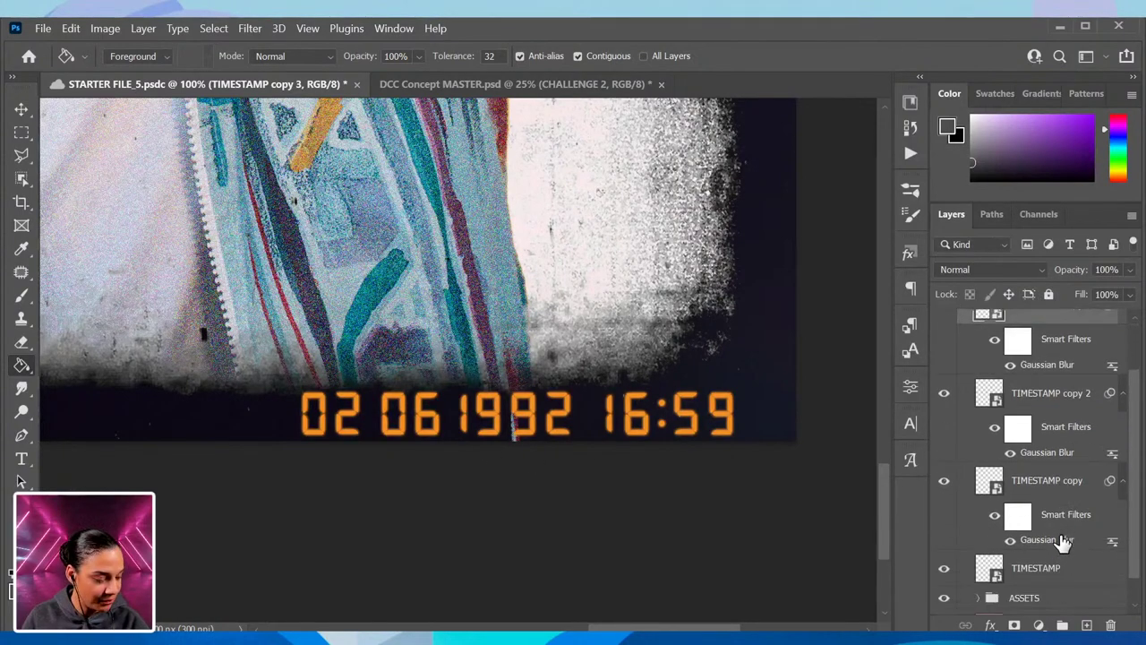
left_click(1072, 482, "shift")
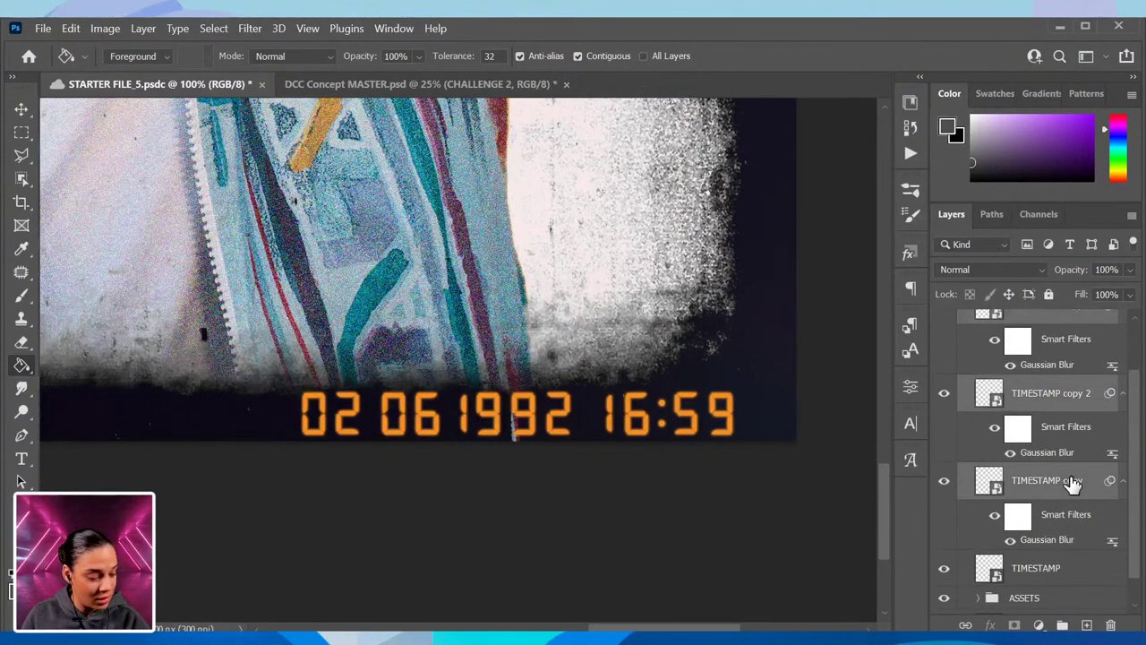
Step: Group the blurred copies, convert the group to a smart object, and set it to Color Burn
key("ctrl+g")
right_click(1041, 368)
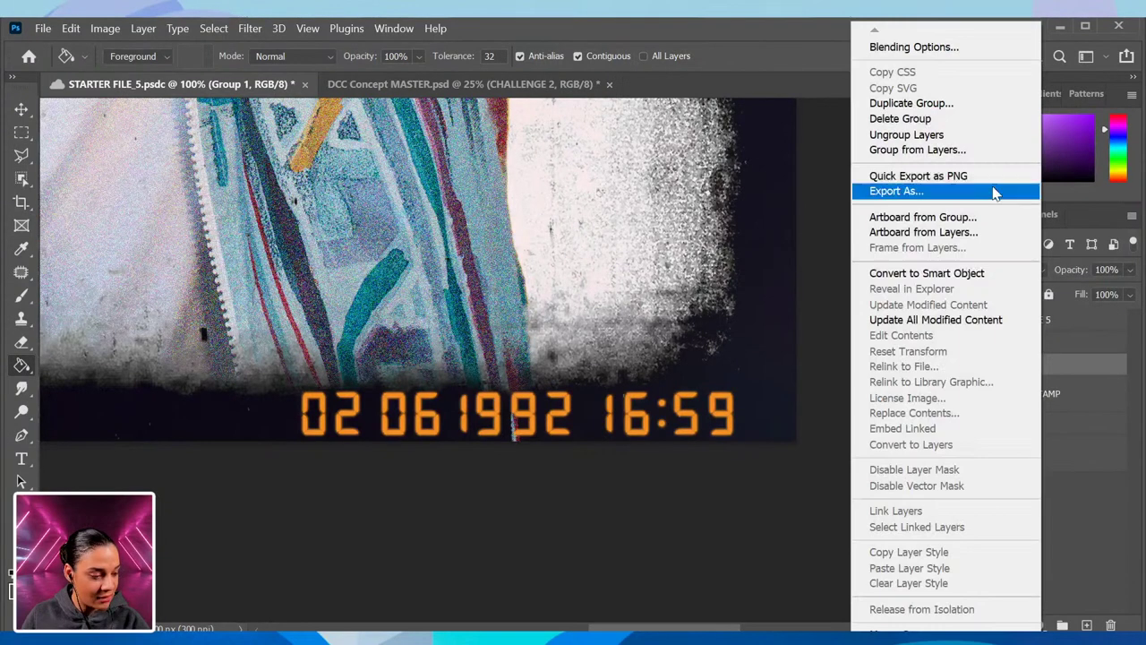
left_click(932, 274)
left_click(983, 270)
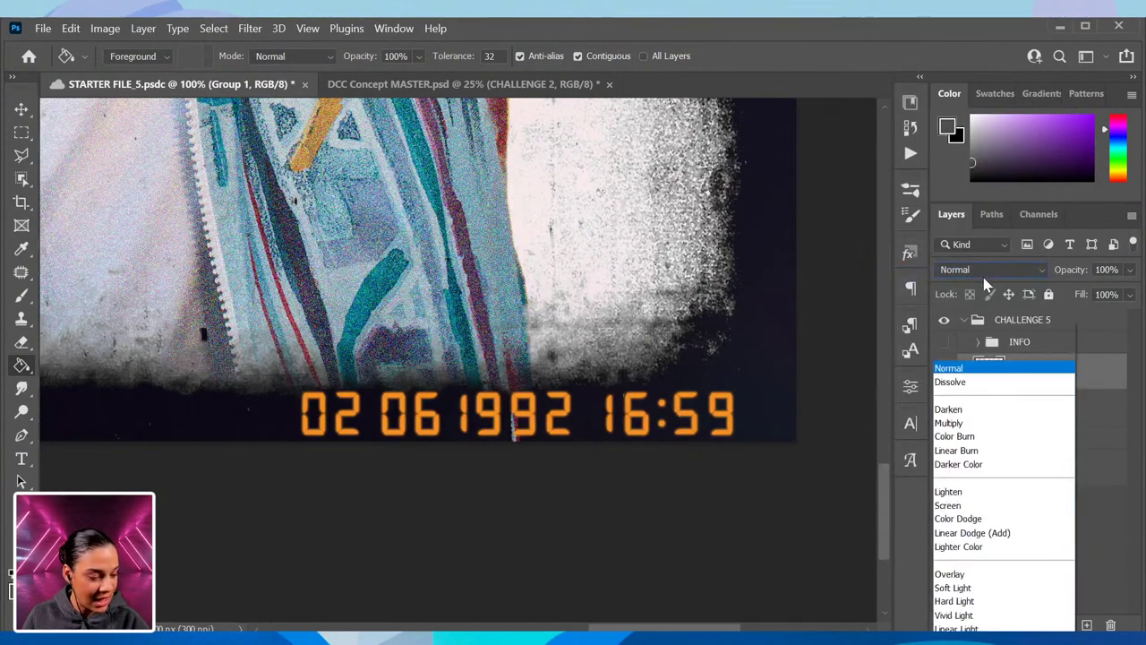
left_click(975, 225)
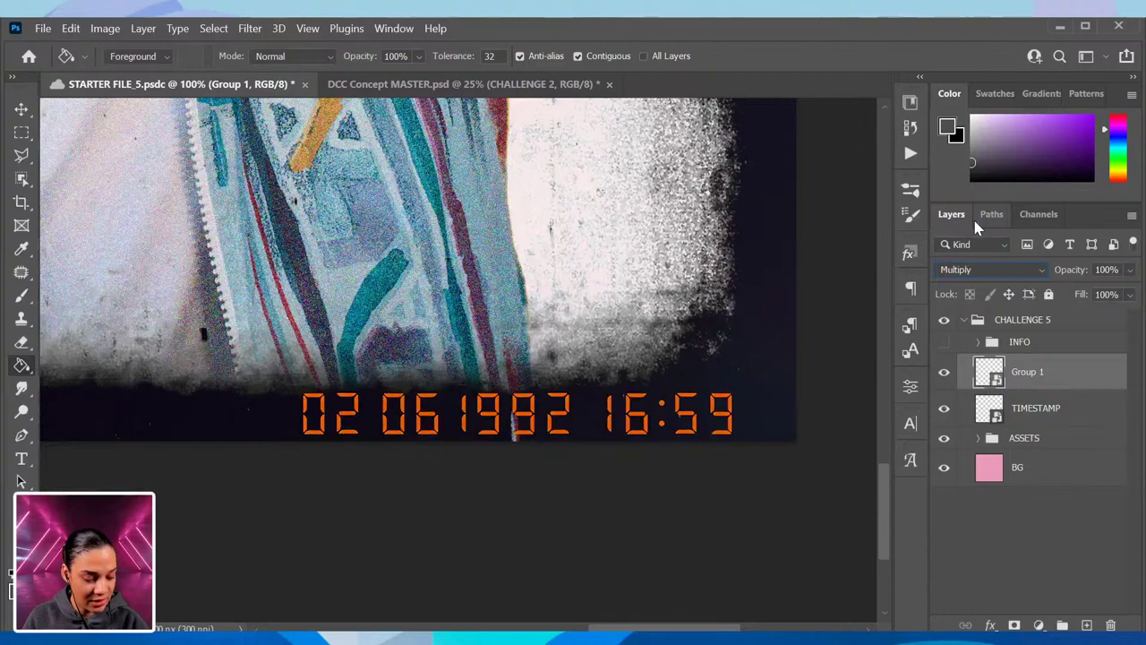
key("Down")
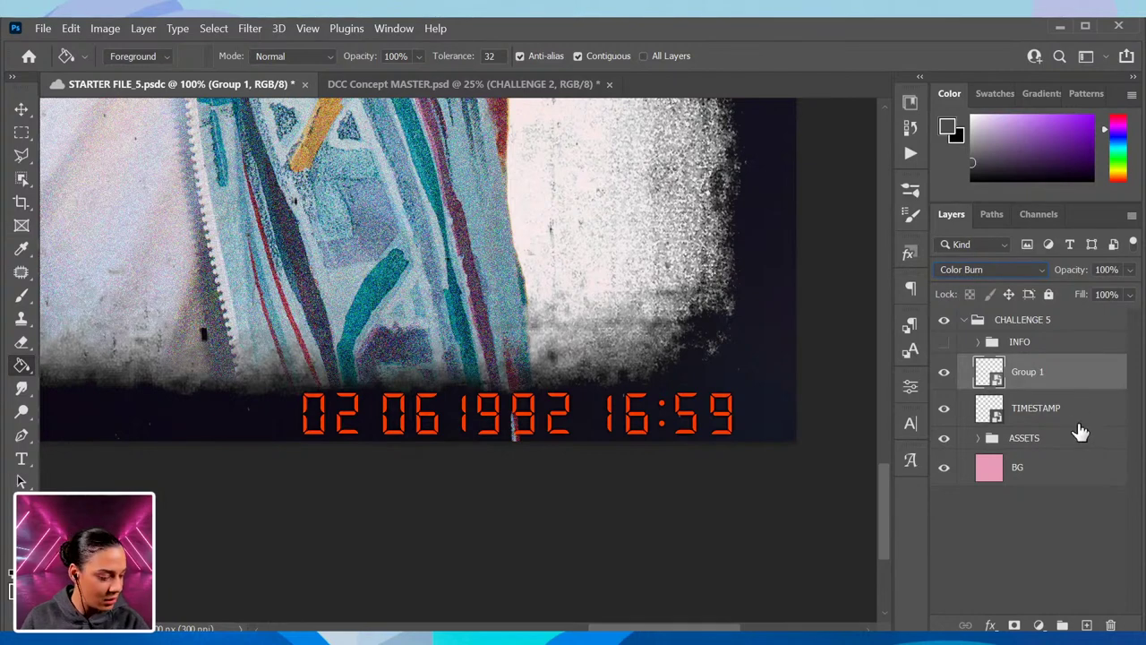
Step: Lower the original TIMESTAMP layer's opacity to about 82%
left_click(1075, 412)
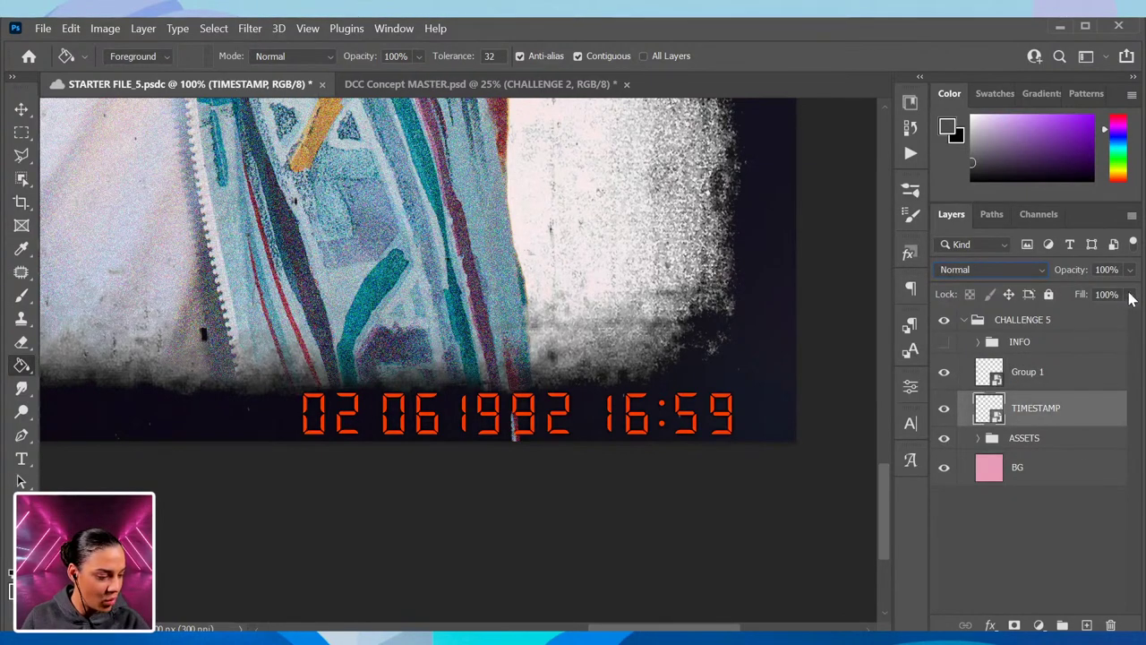
left_click(1130, 269)
mouse_move(1126, 291)
left_mouse_down()
mouse_move(1105, 296)
mouse_move(1114, 296)
left_mouse_up()
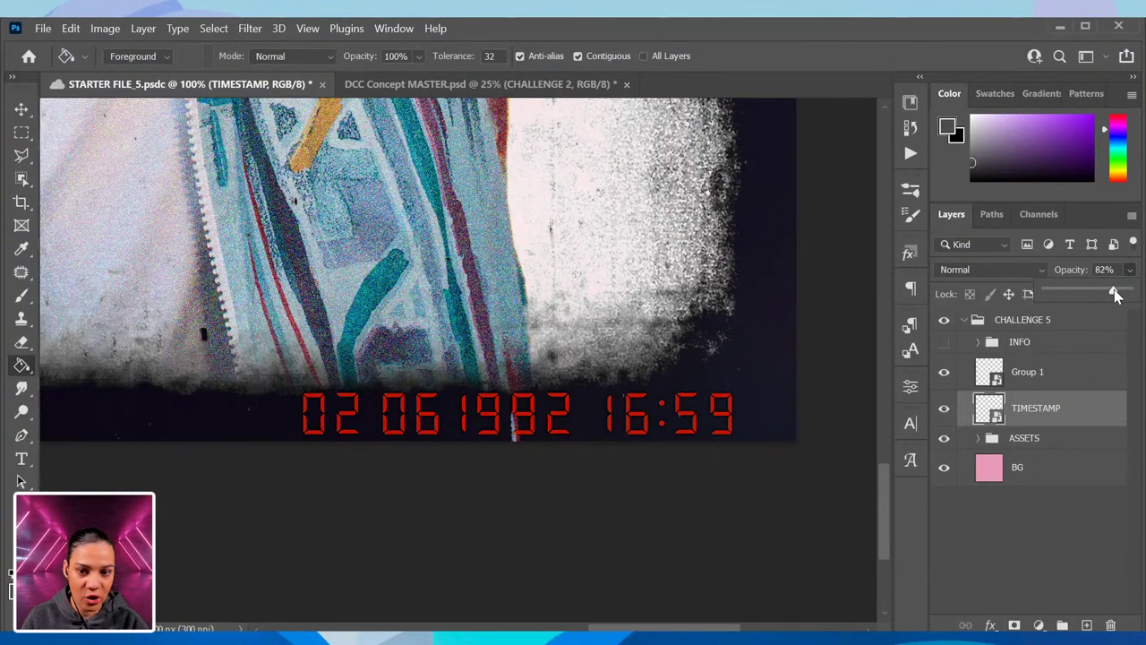
left_click(1071, 389)
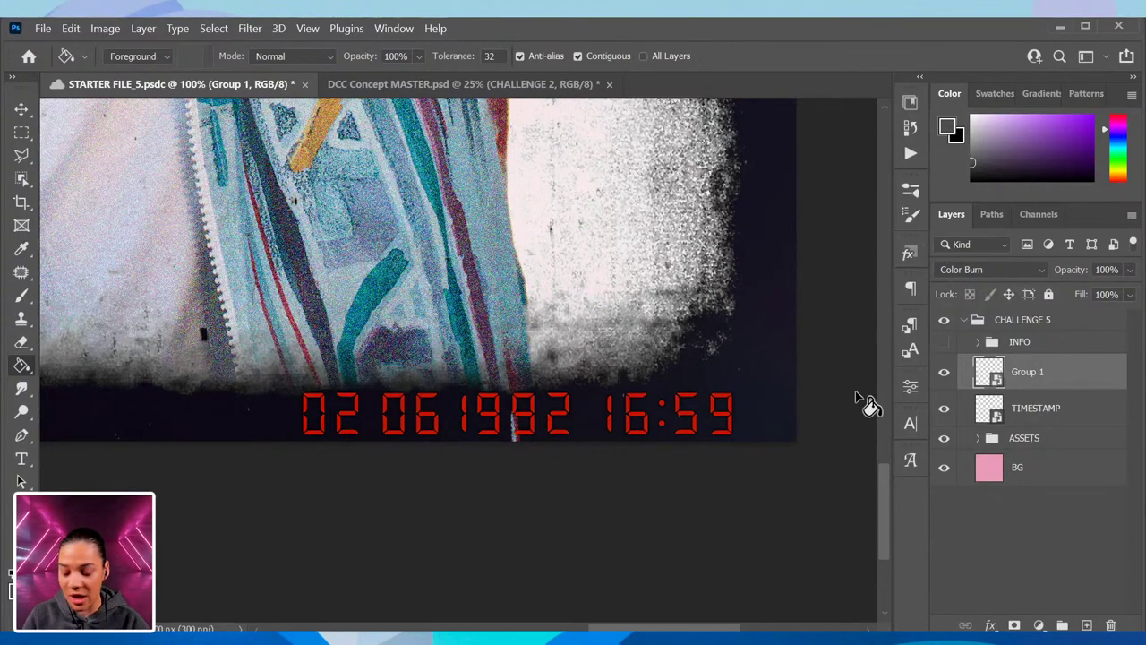
scroll(859, 402, "down", 3)
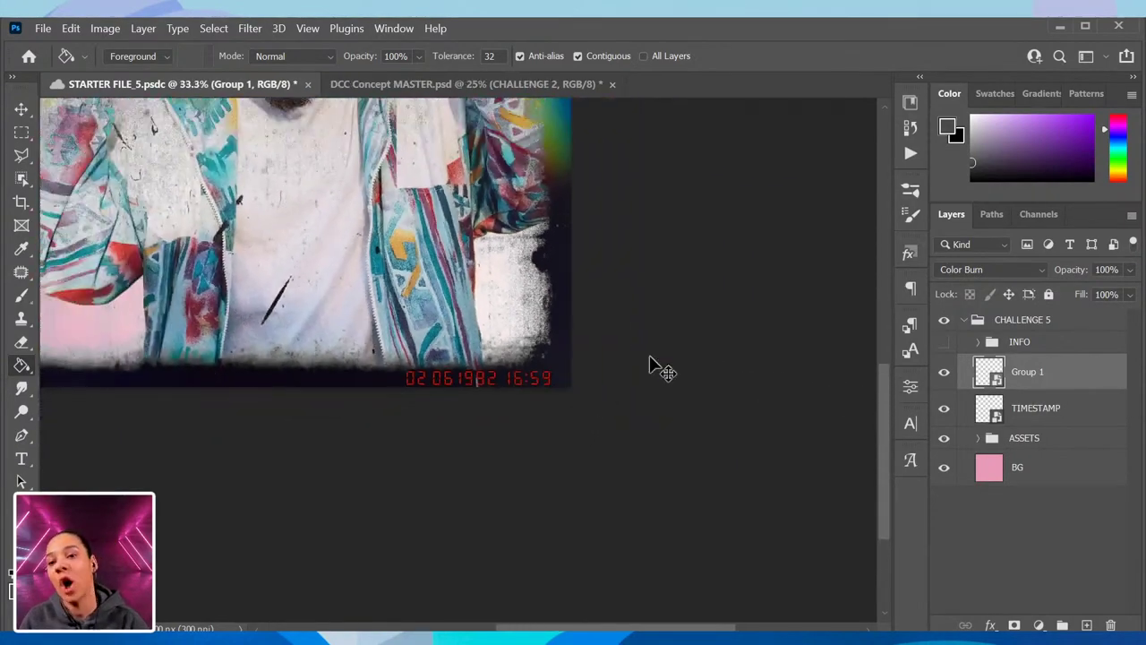
scroll(651, 362, "down", 3)
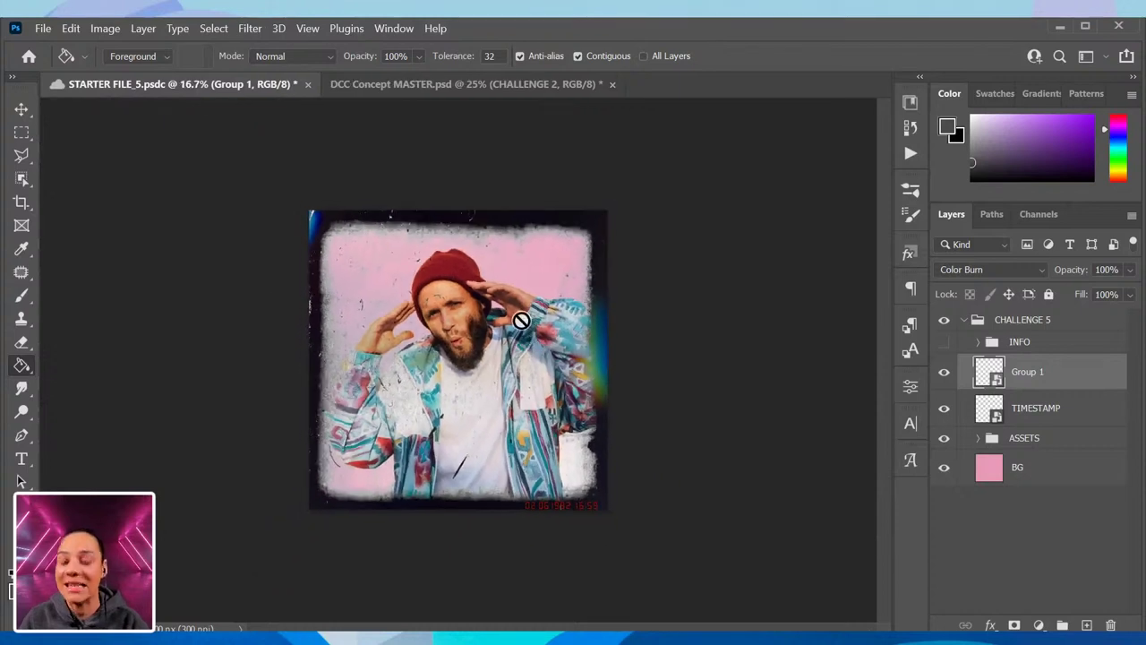
Step: Add 'Lorem Ipsum' Mystique text at the upper left and rotate it to -18.53°
scroll(522, 320, "up", 1)
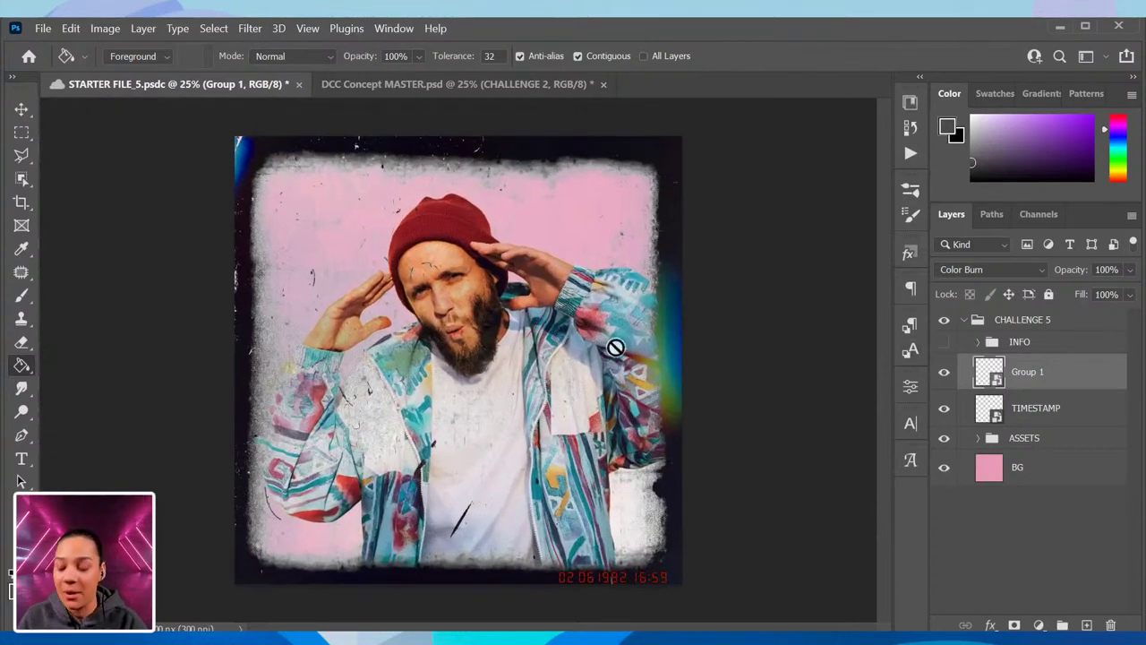
key("t")
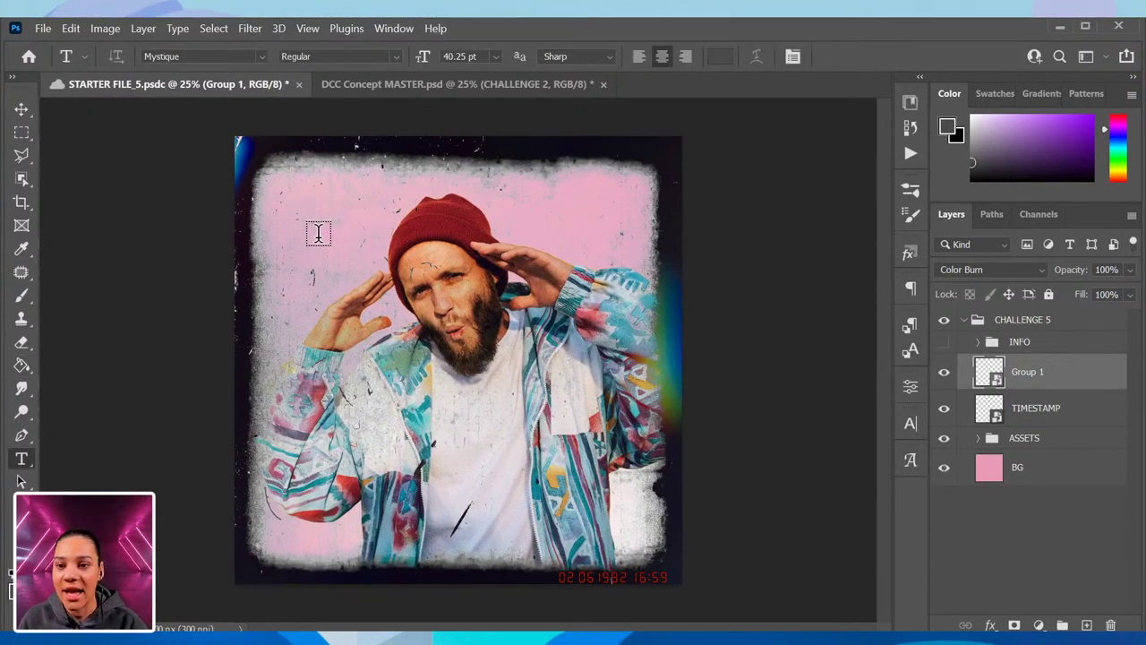
left_click(318, 235)
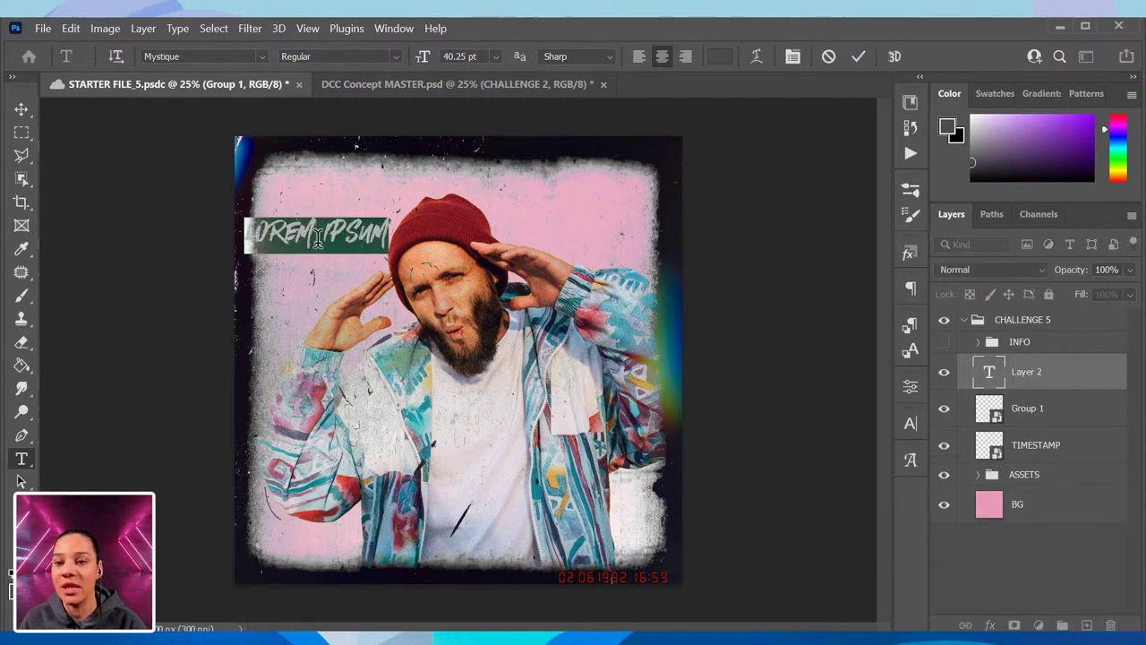
left_click(1083, 387)
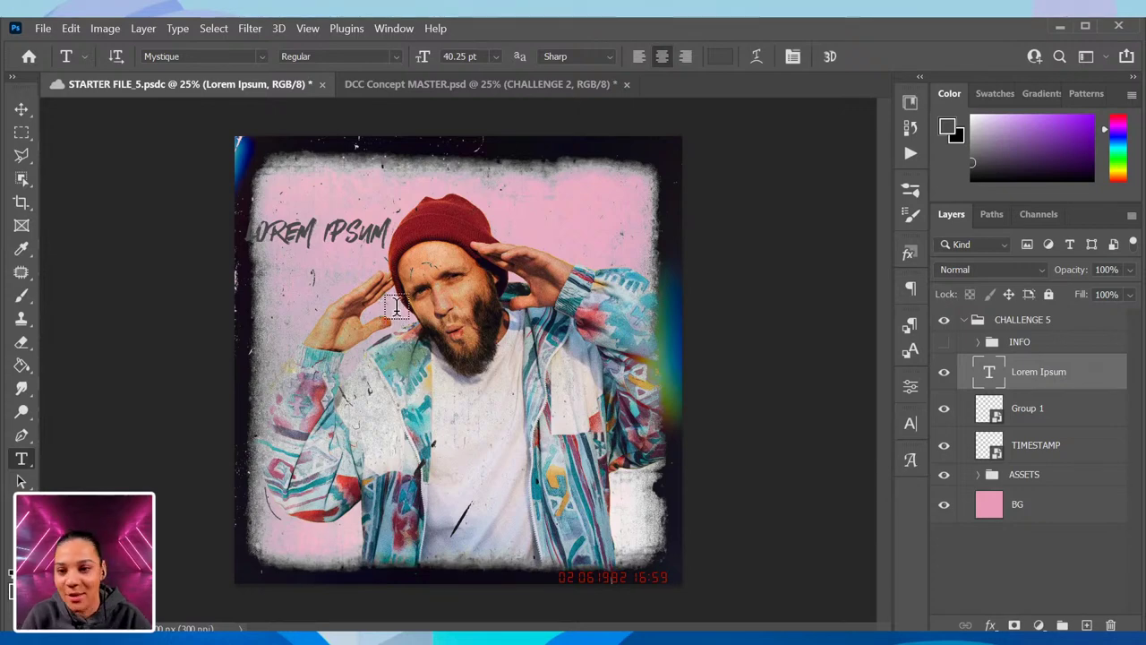
key("ctrl+t")
left_click_drag(401, 216, 371, 196)
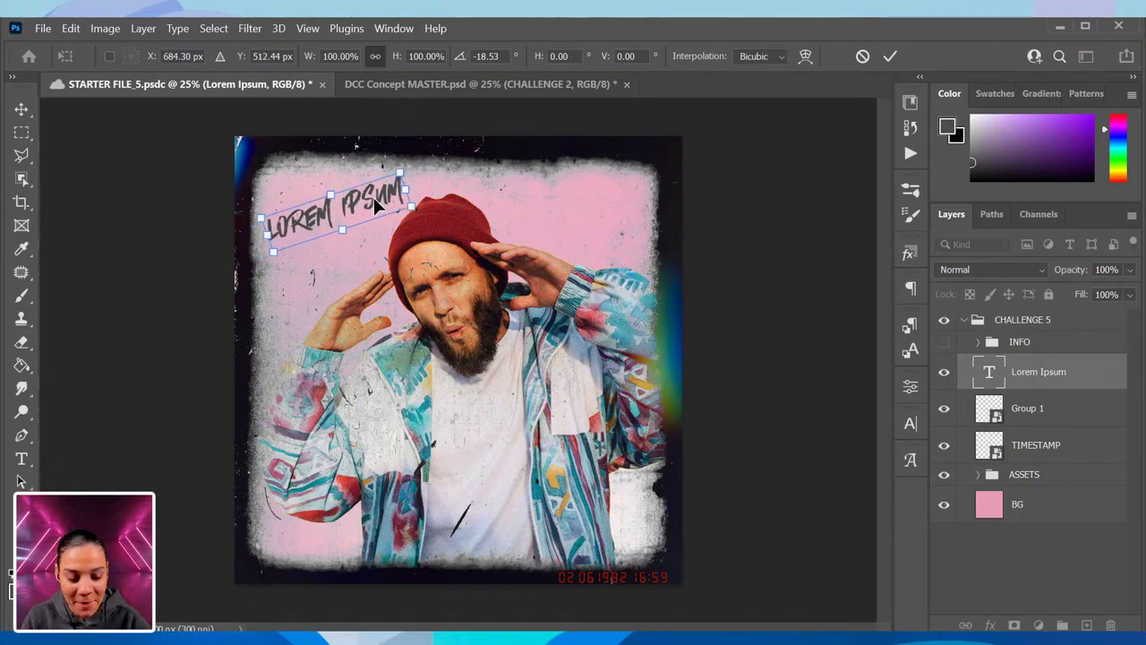
key("Return")
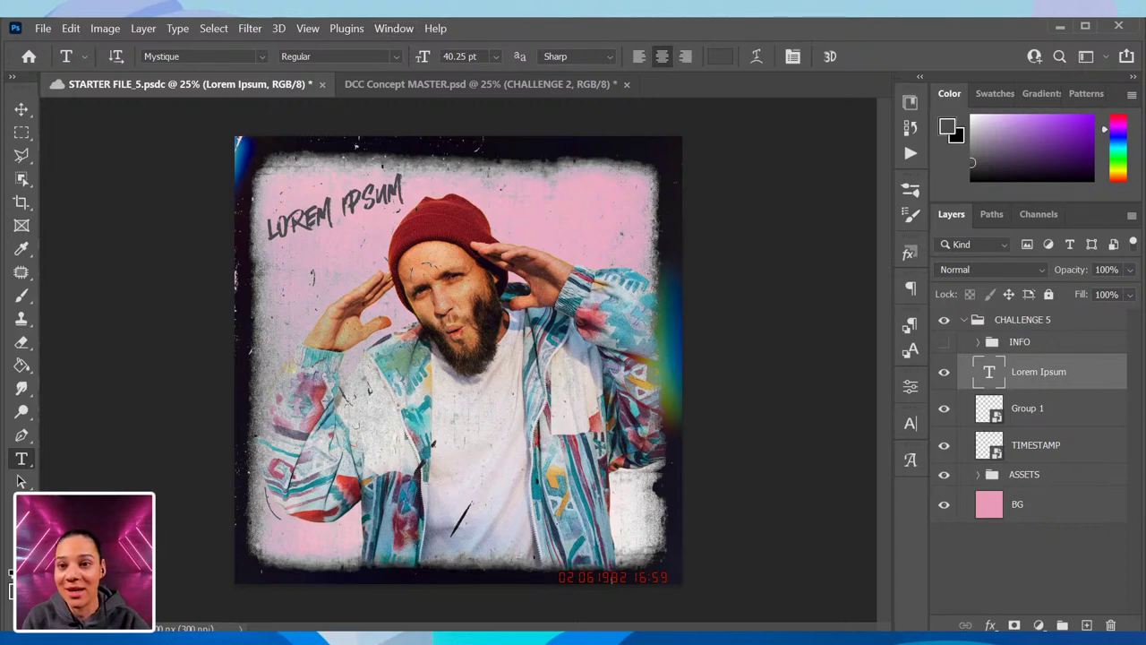